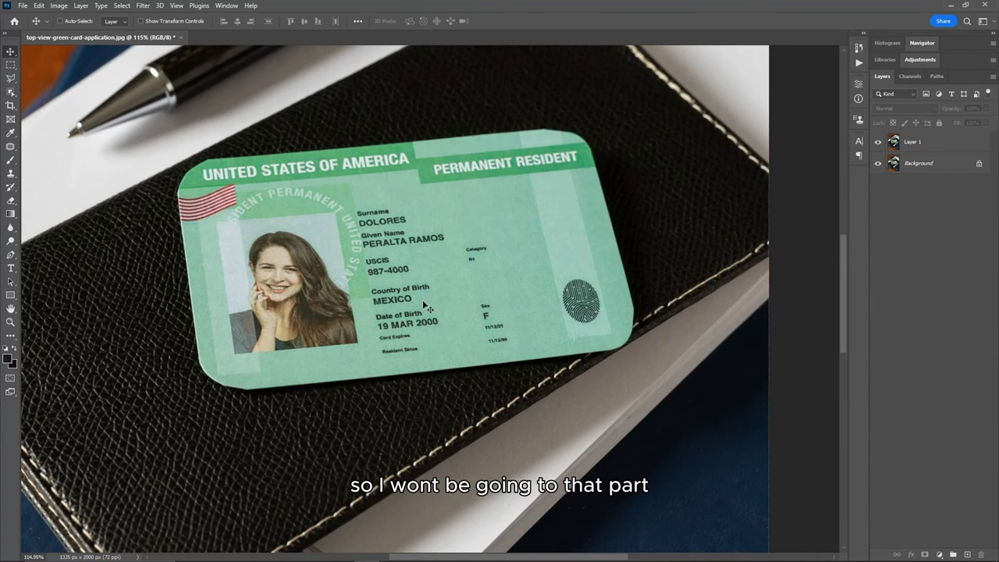
{"action": "scroll", "coordinate": [430, 314], "scroll_direction": "up", "scroll_amount": 5}
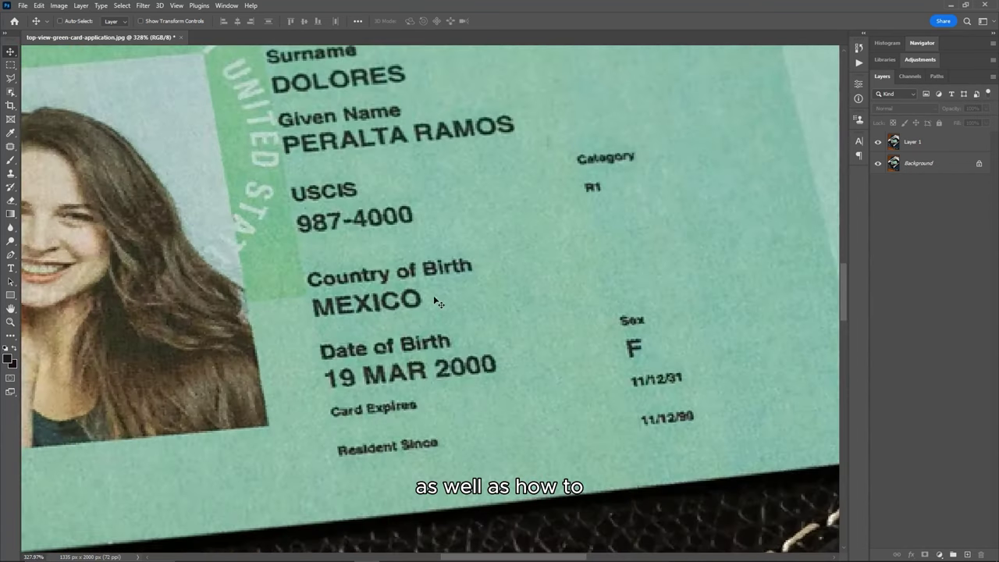
{"action": "scroll", "coordinate": [428, 311], "scroll_direction": "up", "scroll_amount": 2}
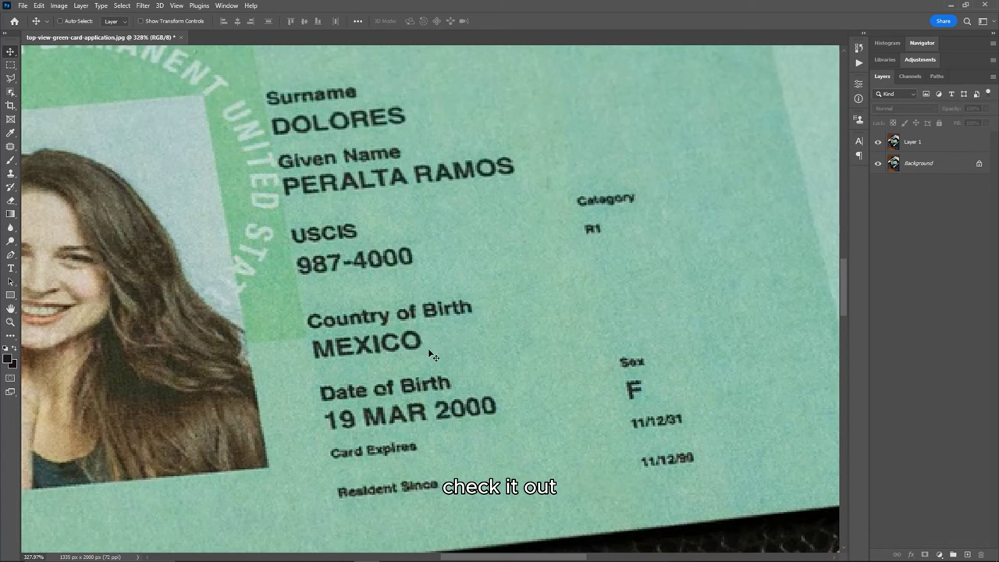
{"action": "scroll", "coordinate": [427, 350], "scroll_direction": "up", "scroll_amount": 3}
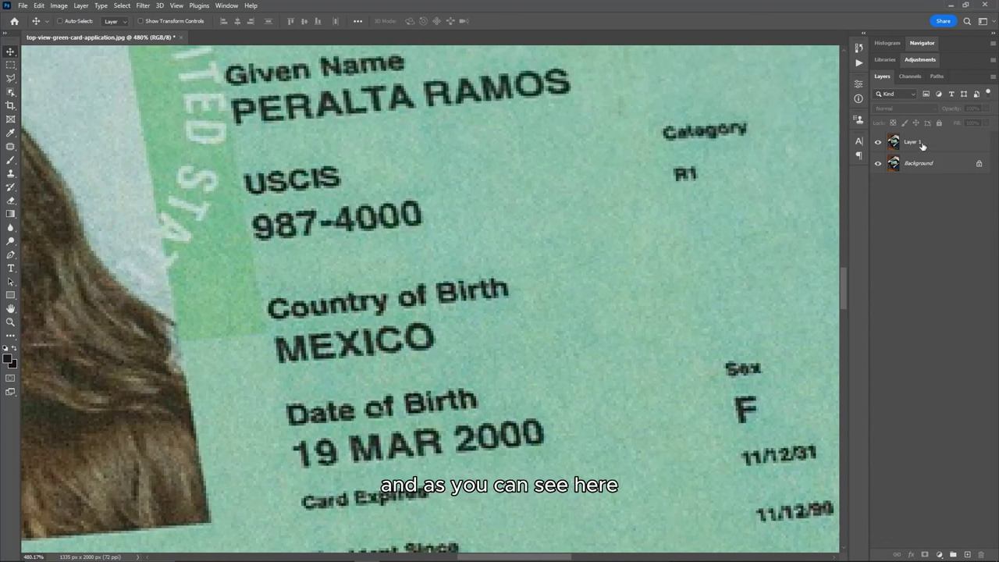
{"action": "left_click", "coordinate": [925, 169]}
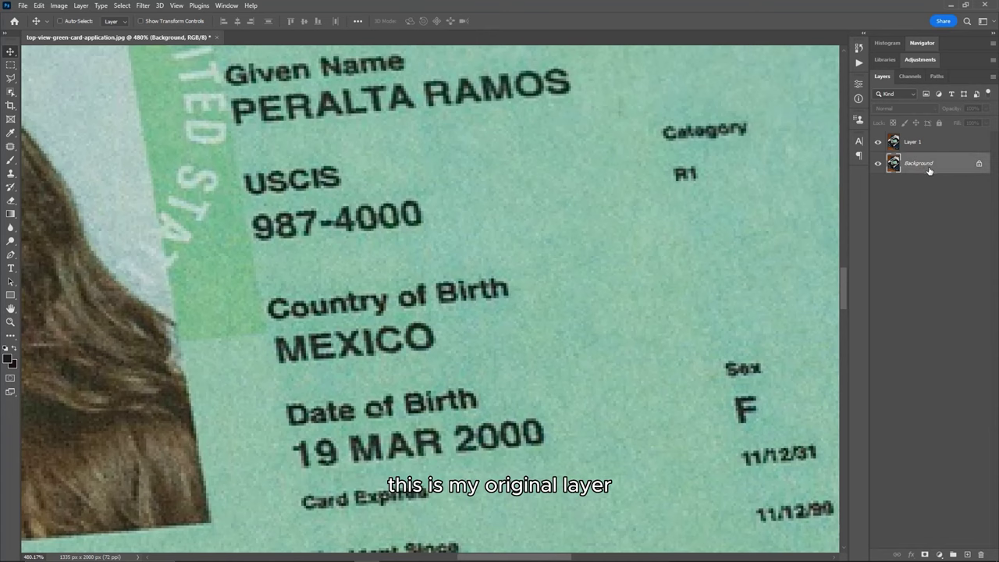
{"action": "left_click", "coordinate": [924, 147]}
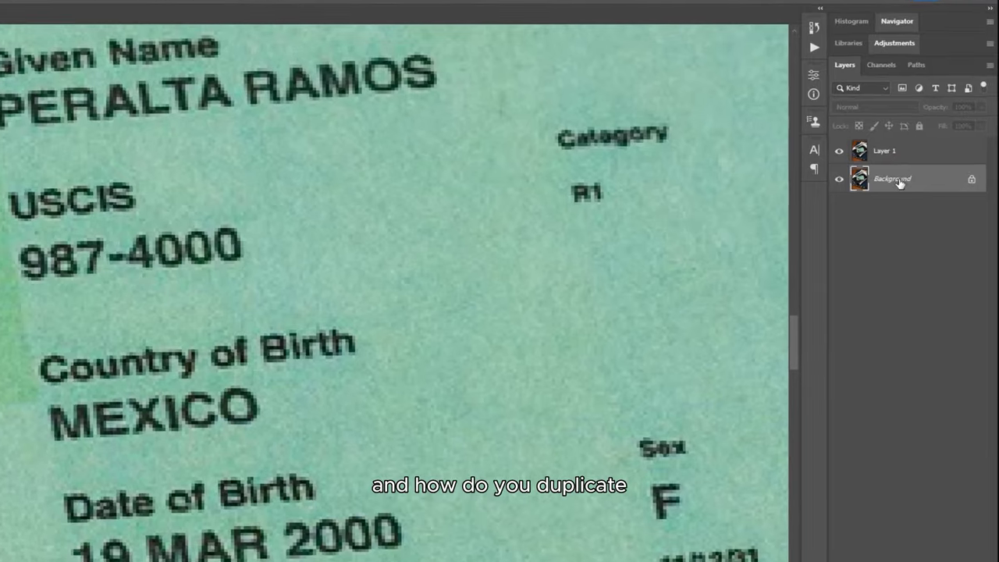
{"action": "right_click", "coordinate": [922, 165]}
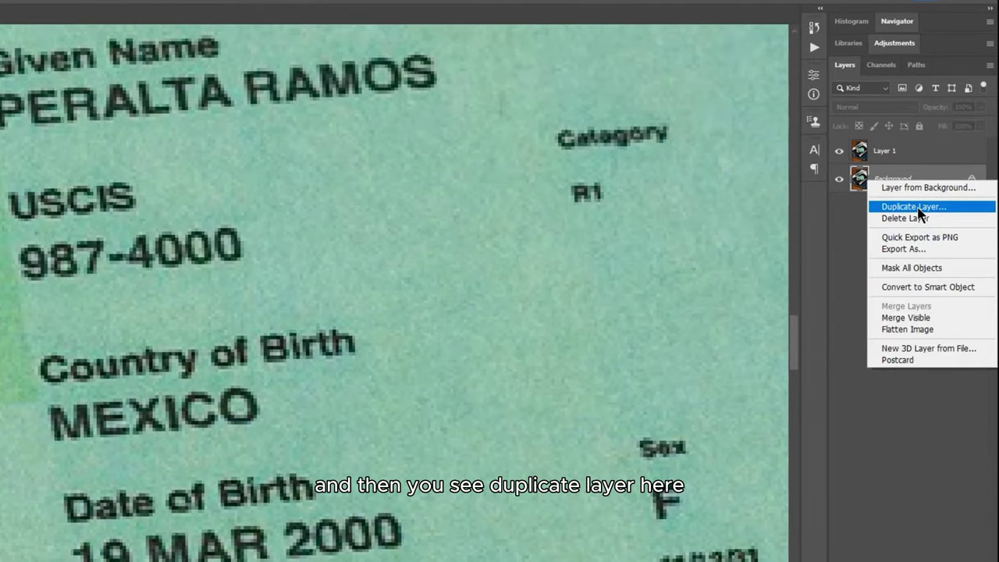
{"action": "left_click", "coordinate": [918, 207]}
{"action": "left_click", "coordinate": [468, 174]}
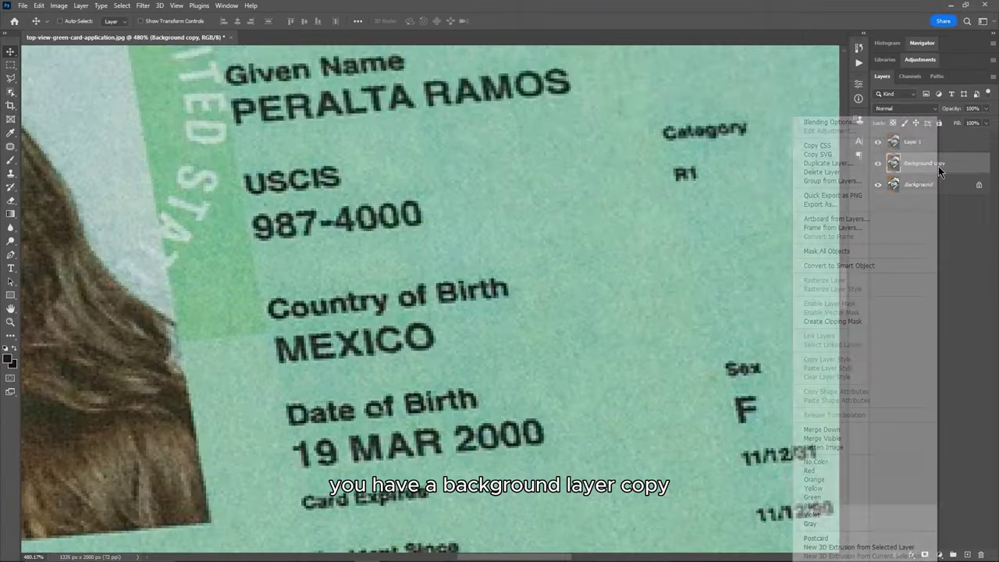
{"action": "left_click_drag", "start_coordinate": [919, 181], "coordinate": [931, 321]}
{"action": "left_click_drag", "start_coordinate": [949, 273], "coordinate": [981, 555]}
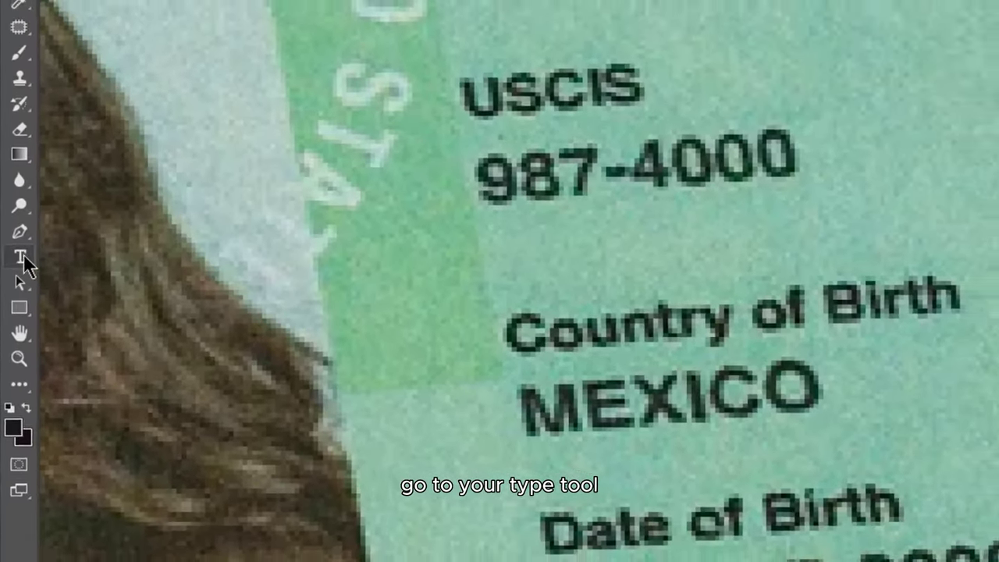
Add a text layer reading 'Country of Birth' just above the card's printed label
{"action": "left_click", "coordinate": [22, 259]}
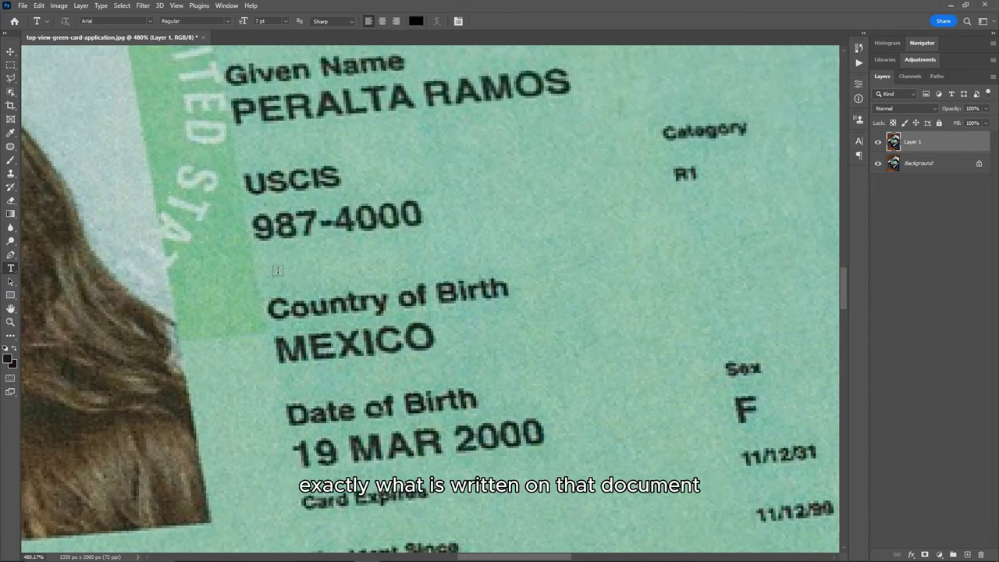
{"action": "left_click", "coordinate": [277, 270]}
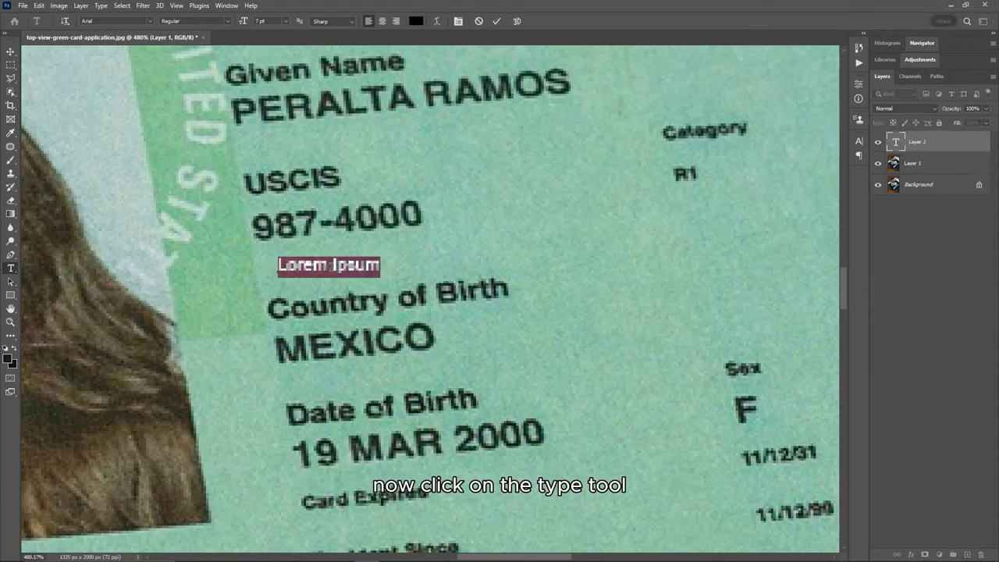
{"action": "type", "text": "C"}
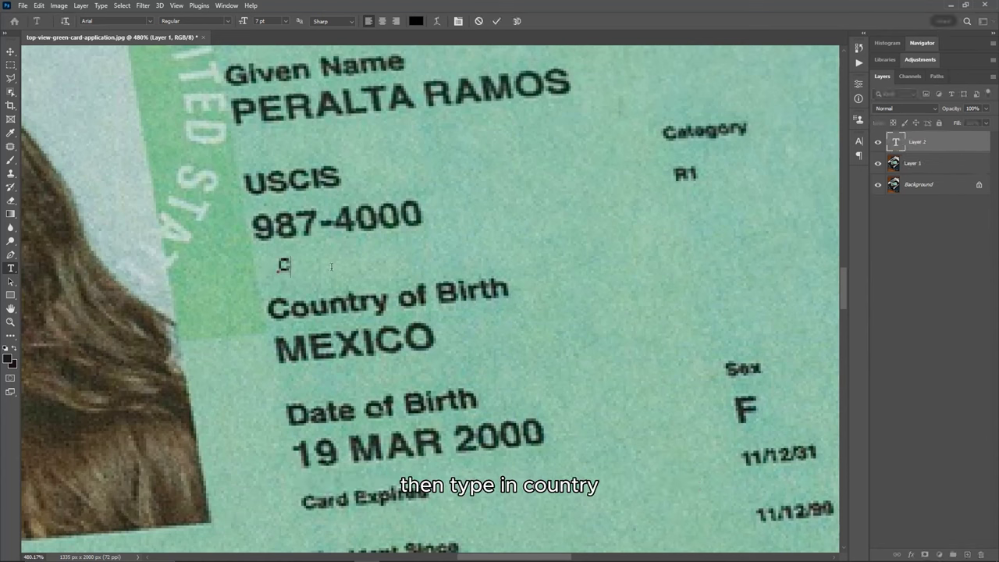
{"action": "type", "text": "ountry of"}
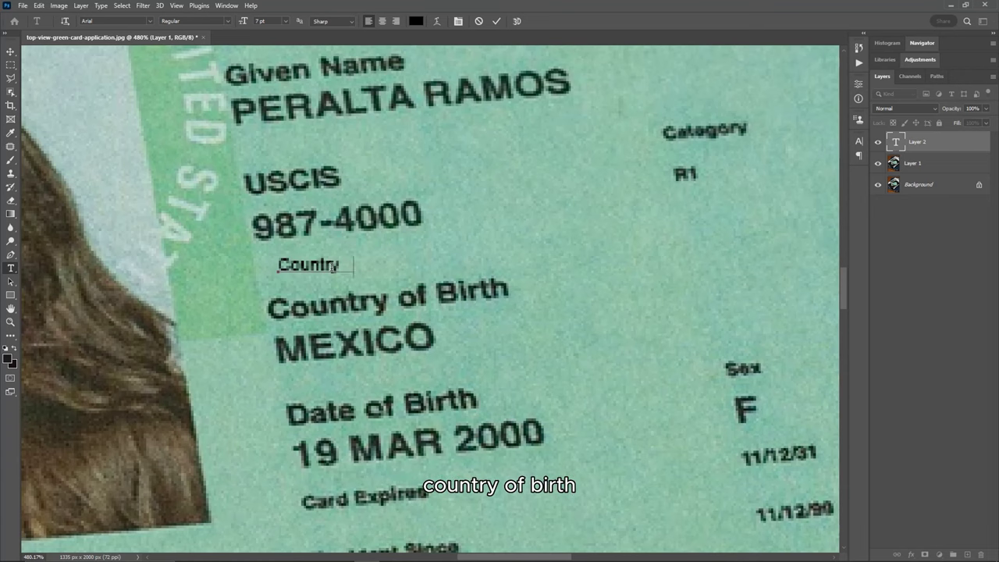
{"action": "type", "text": " Birth"}
{"action": "left_click", "coordinate": [496, 21]}
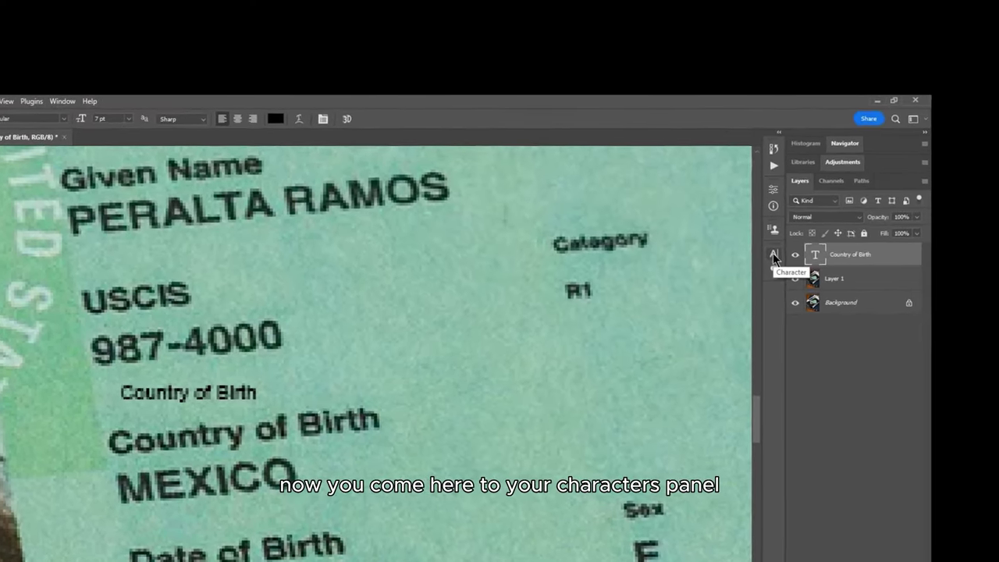
Bring up the Character panel and set the Country of Birth text to Arial Bold, 10 pt
{"action": "left_click", "coordinate": [773, 255]}
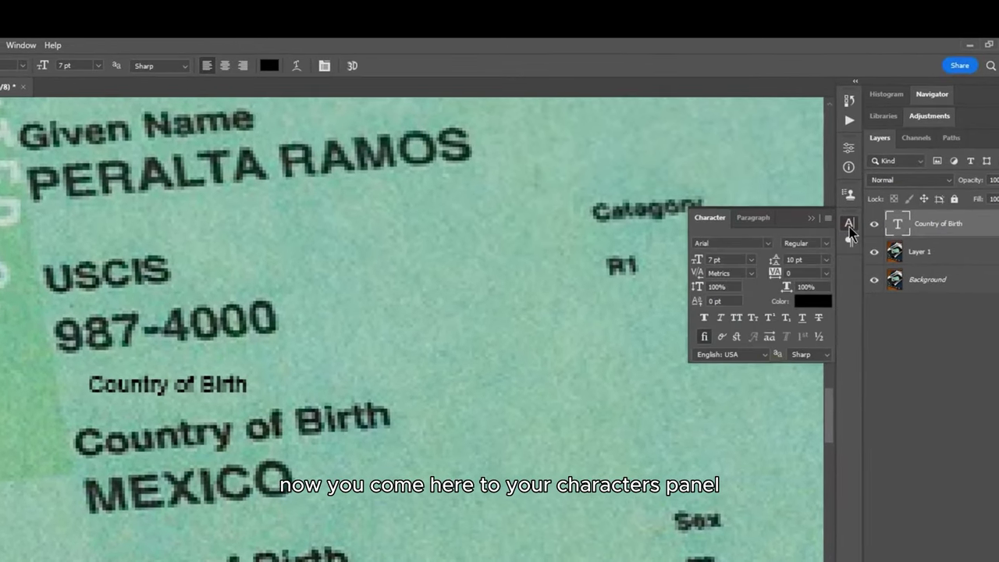
{"action": "left_click", "coordinate": [861, 217]}
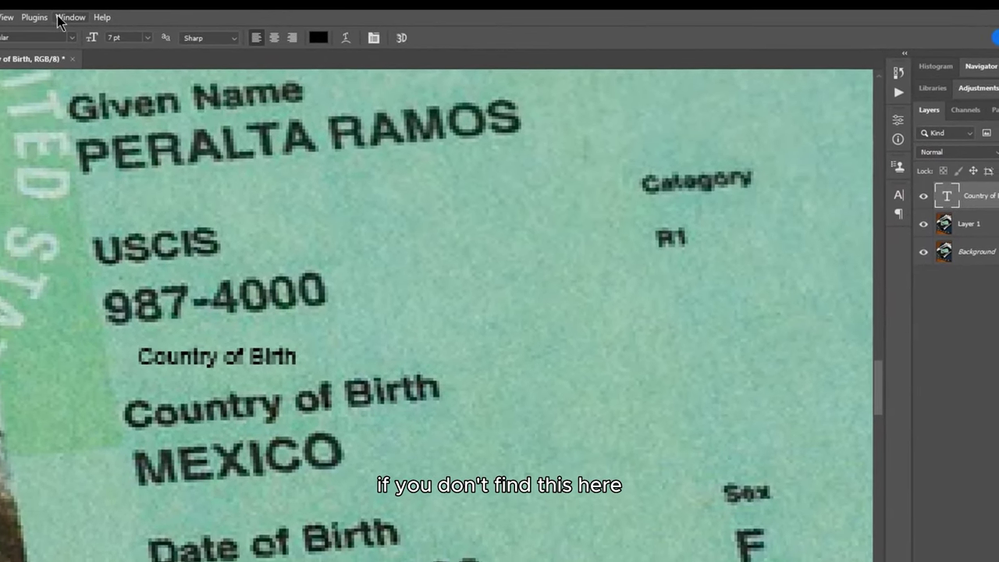
{"action": "left_click", "coordinate": [34, 37]}
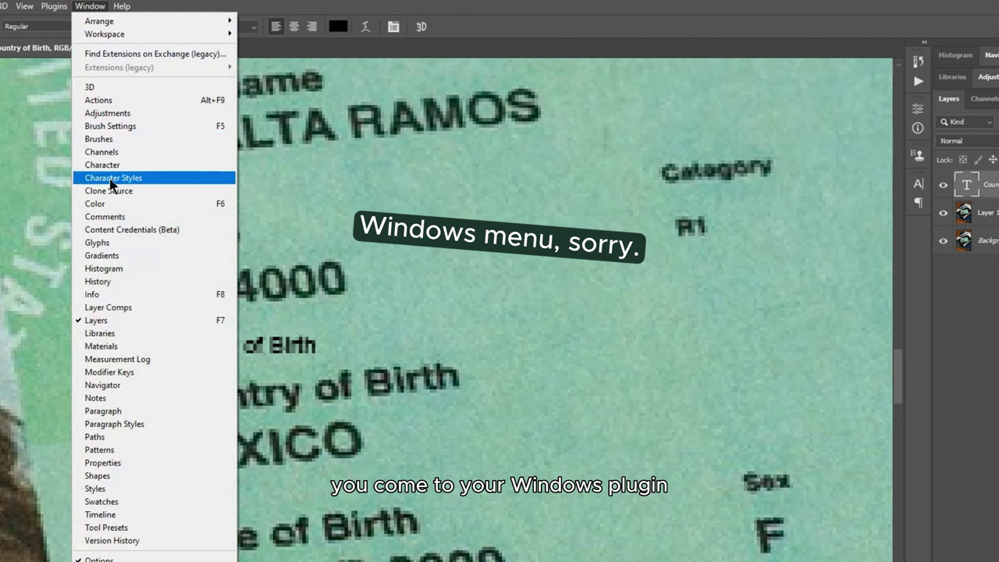
{"action": "left_click", "coordinate": [115, 167]}
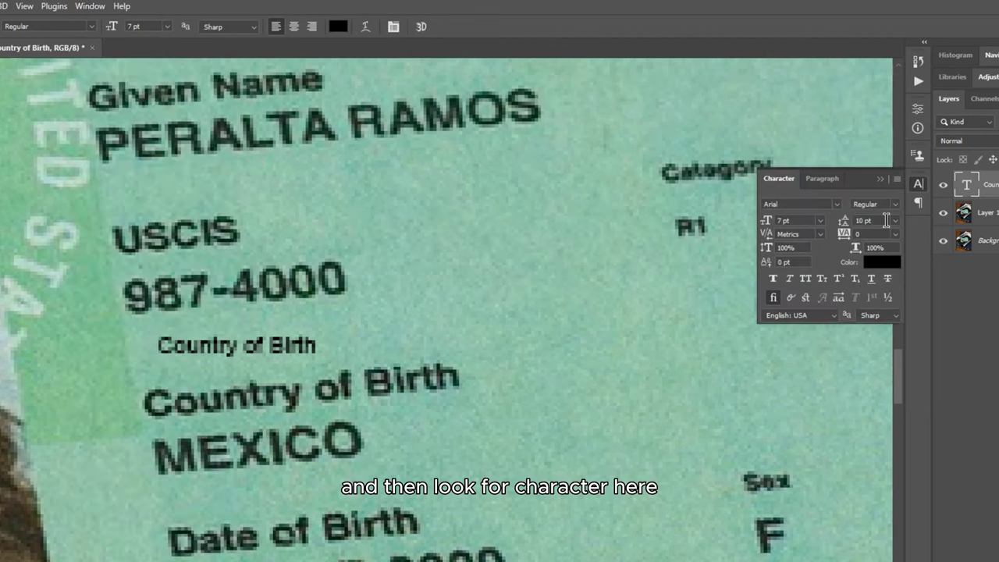
{"action": "left_click", "coordinate": [806, 218]}
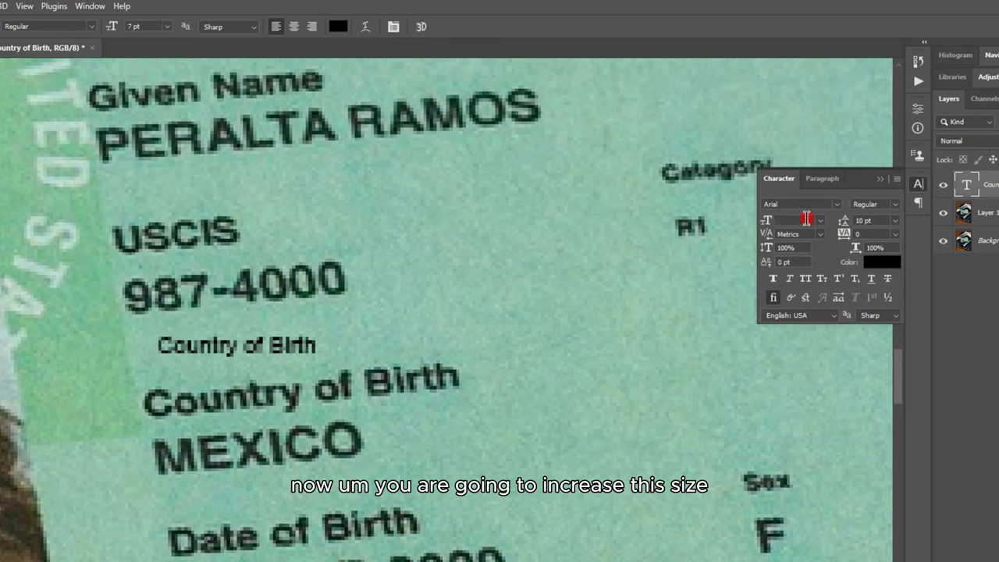
{"action": "key", "text": "Up"}
{"action": "key", "text": "Up"}
{"action": "key", "text": "Up"}
{"action": "key", "text": "Up"}
{"action": "key", "text": "Up"}
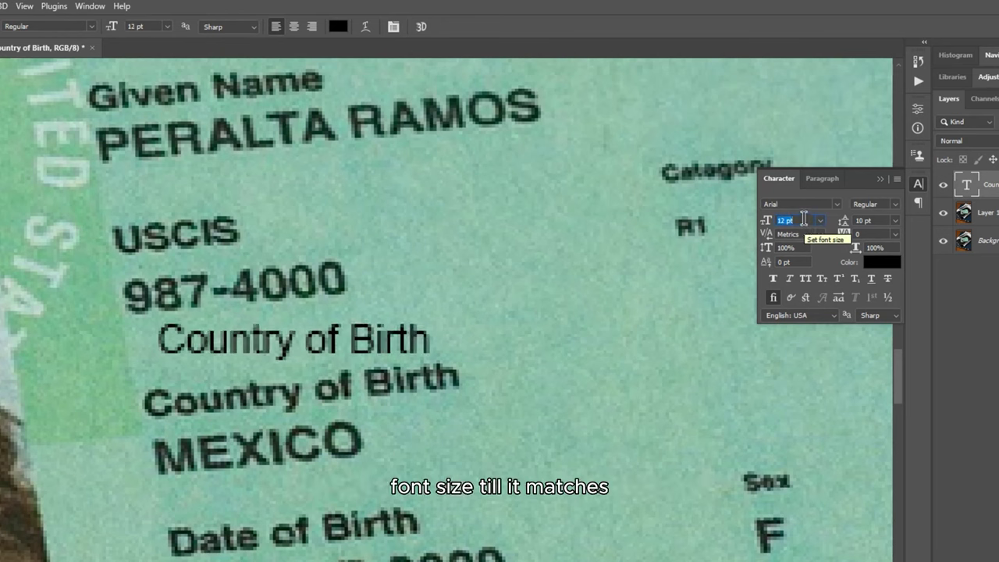
{"action": "key", "text": "Down"}
{"action": "key", "text": "Down"}
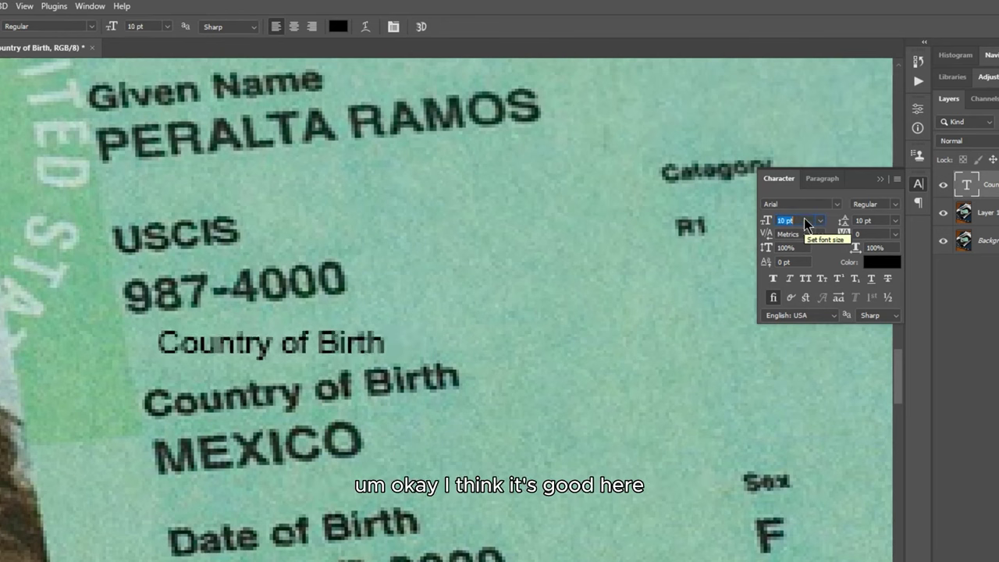
{"action": "left_click", "coordinate": [895, 206]}
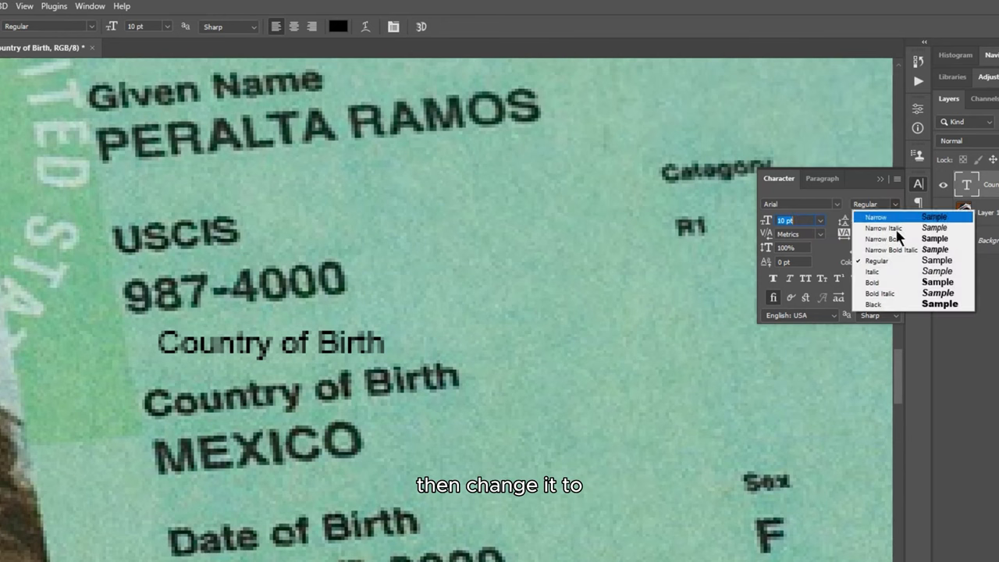
{"action": "left_click", "coordinate": [894, 281]}
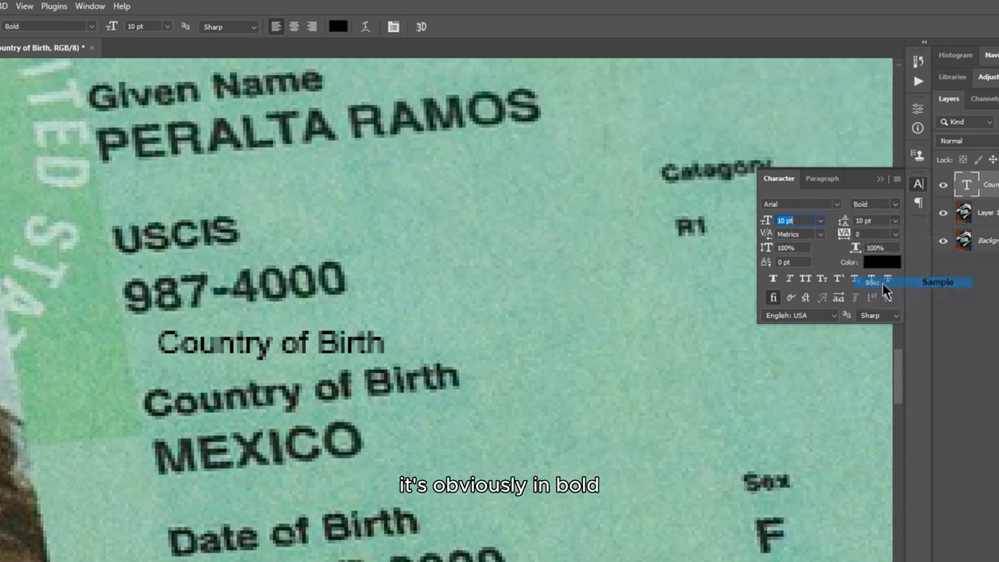
Drag the new Country of Birth text to test it against the printed label
{"action": "key", "text": "v"}
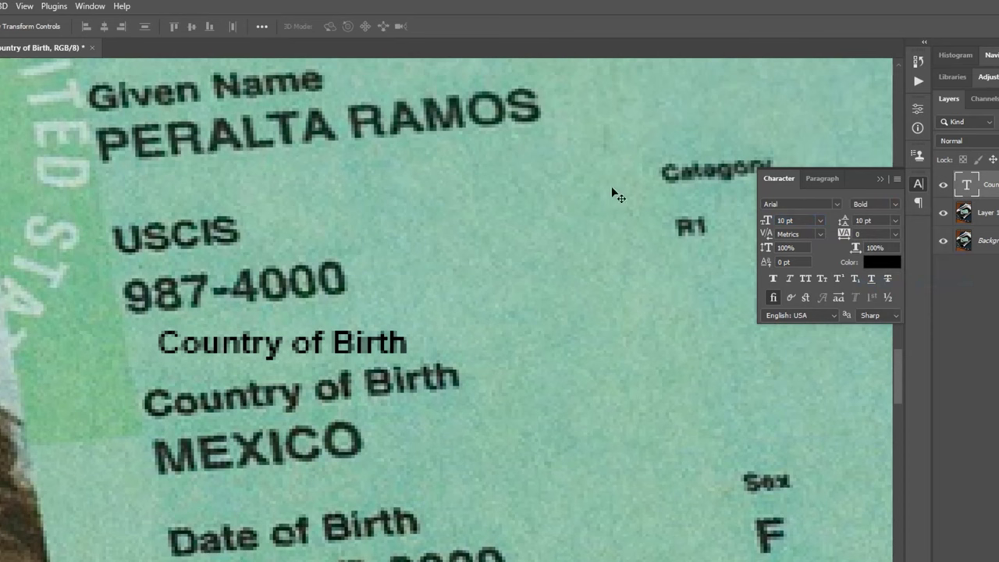
{"action": "left_click", "coordinate": [371, 343]}
{"action": "mouse_move", "coordinate": [371, 343]}
{"action": "left_mouse_down"}
{"action": "mouse_move", "coordinate": [361, 363]}
{"action": "mouse_move", "coordinate": [352, 348]}
{"action": "left_mouse_up"}
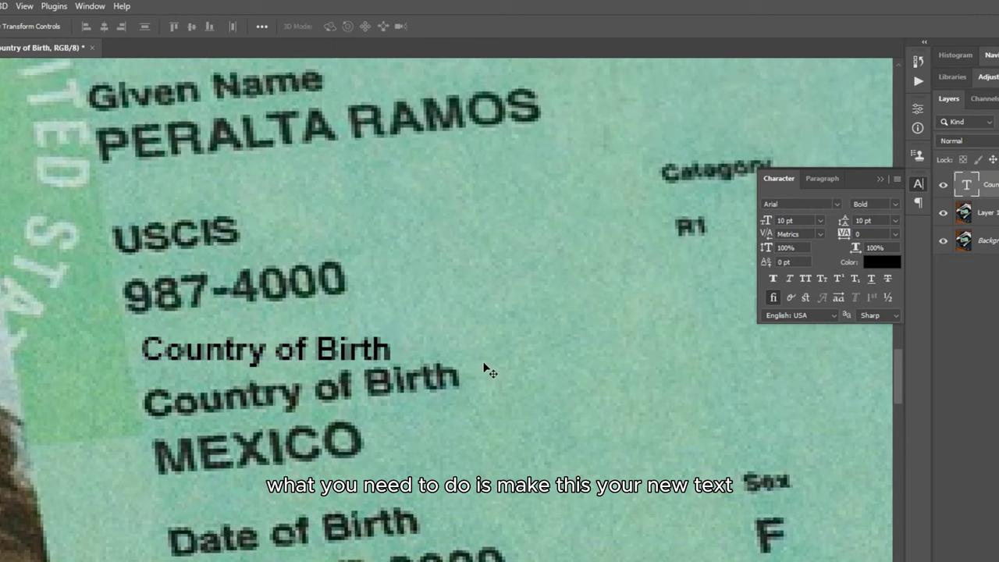
{"action": "scroll", "coordinate": [332, 387], "scroll_direction": "up", "scroll_amount": 2}
{"action": "scroll", "coordinate": [324, 390], "scroll_direction": "up", "scroll_amount": 1}
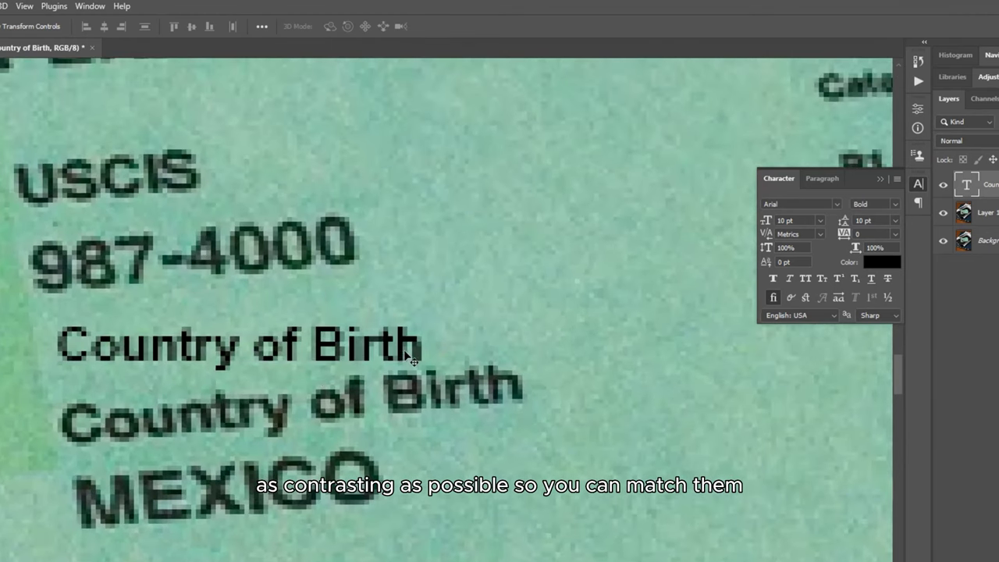
Colour the text red (f63434) and lay it over the printed Country of Birth label
{"action": "left_click", "coordinate": [882, 263]}
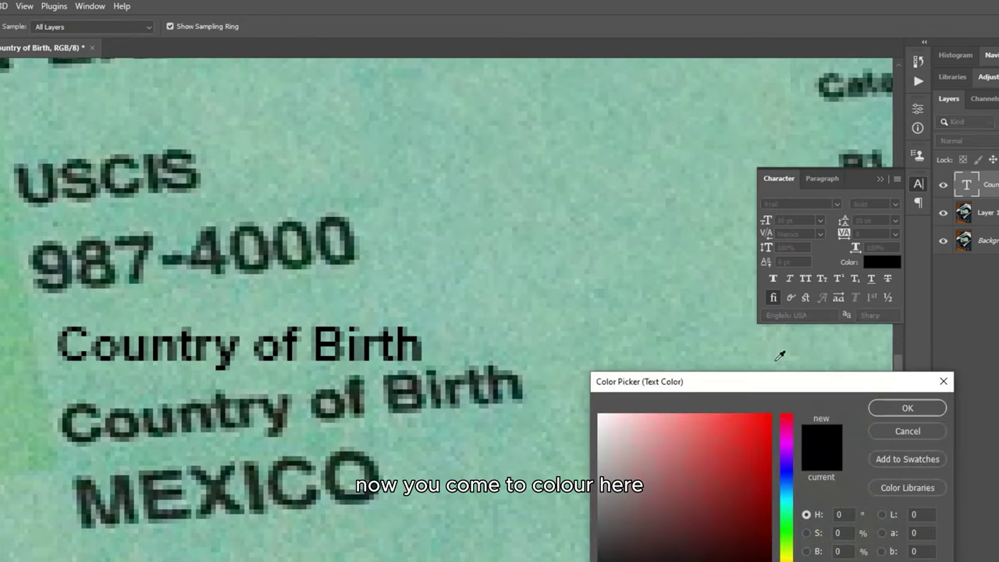
{"action": "left_click_drag", "start_coordinate": [714, 439], "coordinate": [735, 420]}
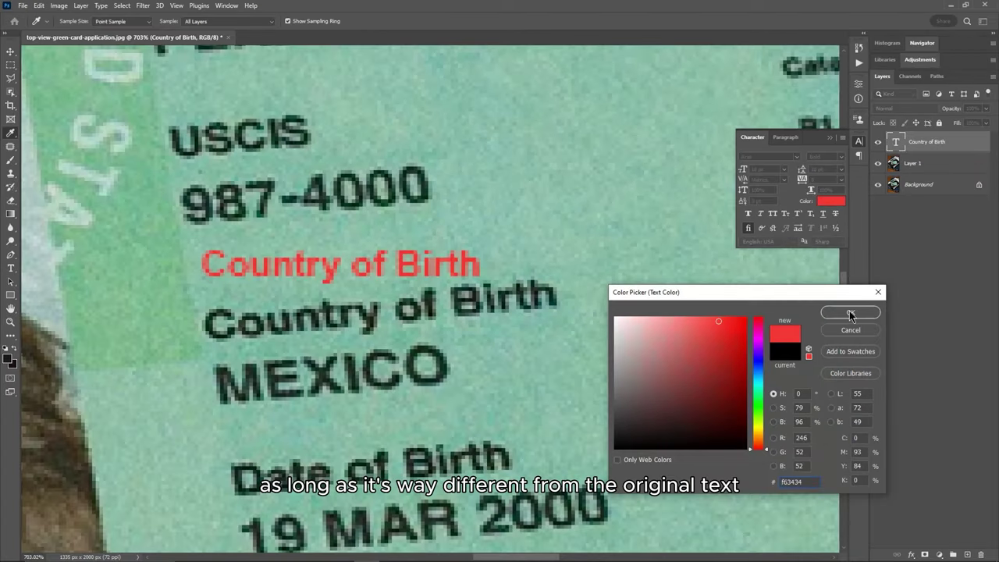
{"action": "left_click", "coordinate": [849, 313]}
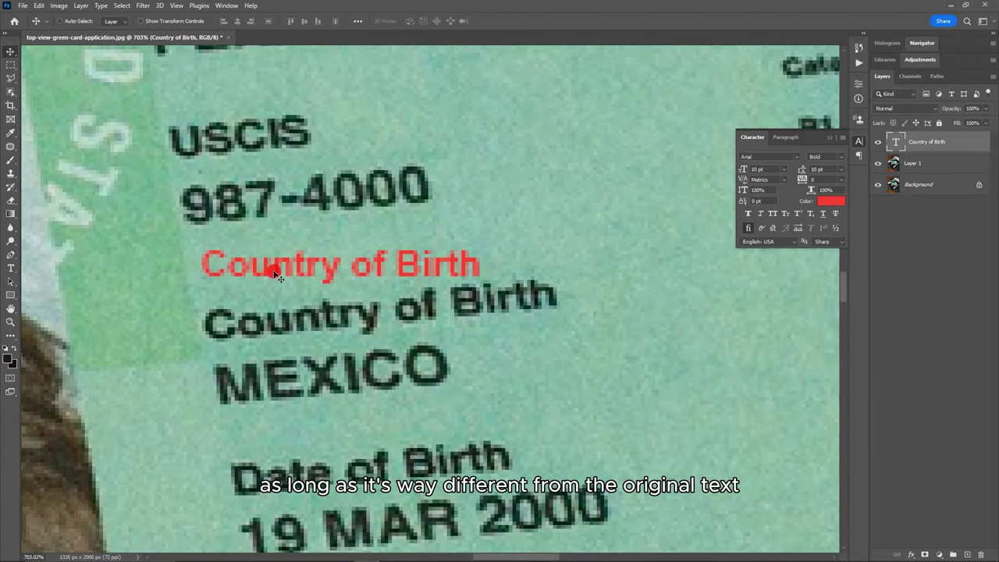
{"action": "left_click_drag", "start_coordinate": [275, 279], "coordinate": [277, 336]}
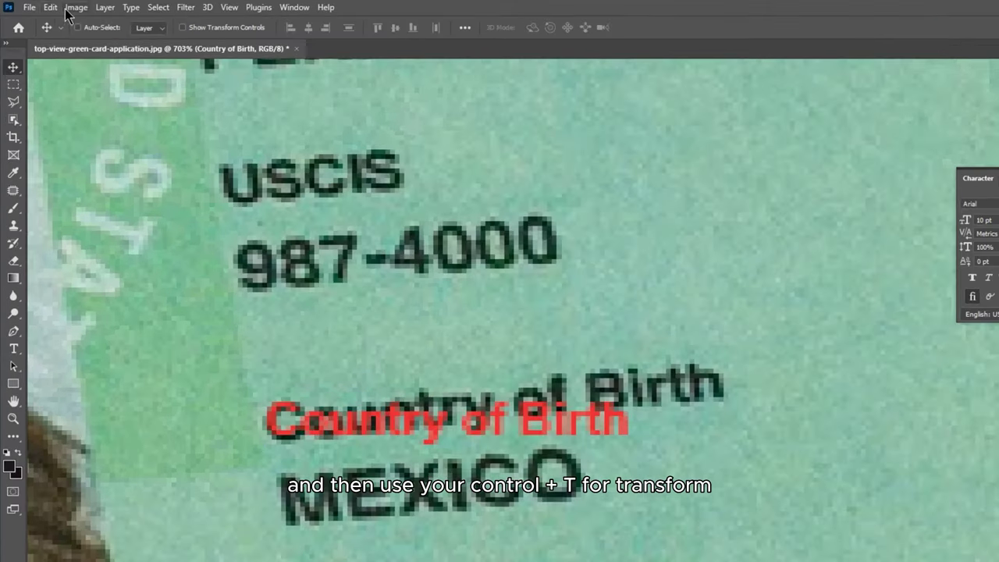
Try enlarging the red text with Edit > Transform > Scale, then cancel the oversized result
{"action": "left_click", "coordinate": [39, 6]}
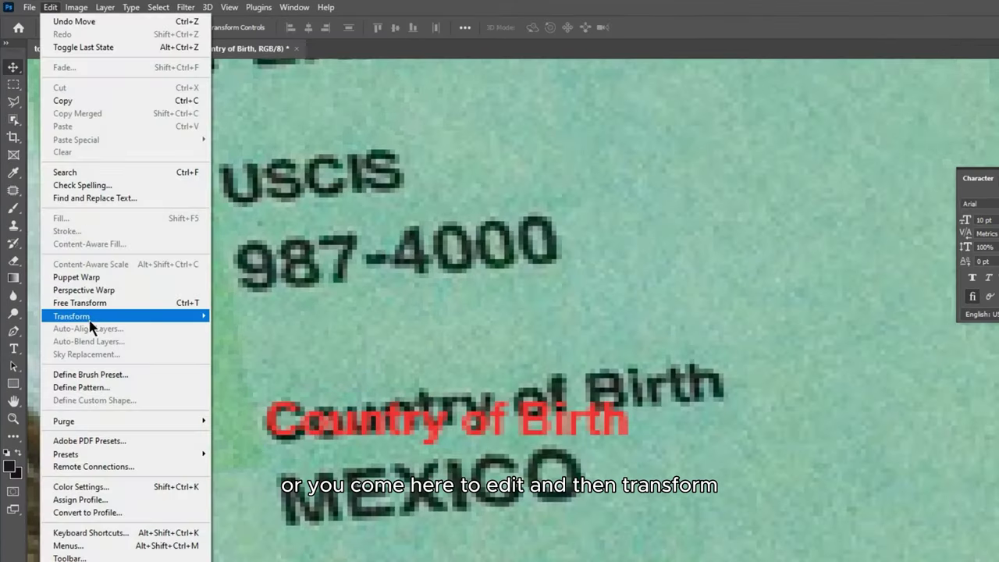
{"action": "mouse_move", "coordinate": [201, 322]}
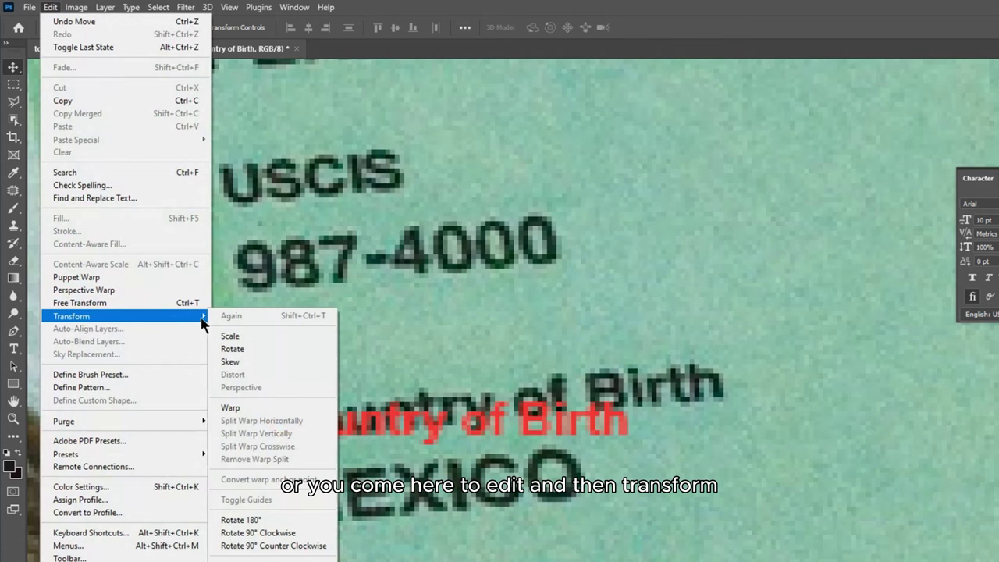
{"action": "left_click", "coordinate": [252, 341]}
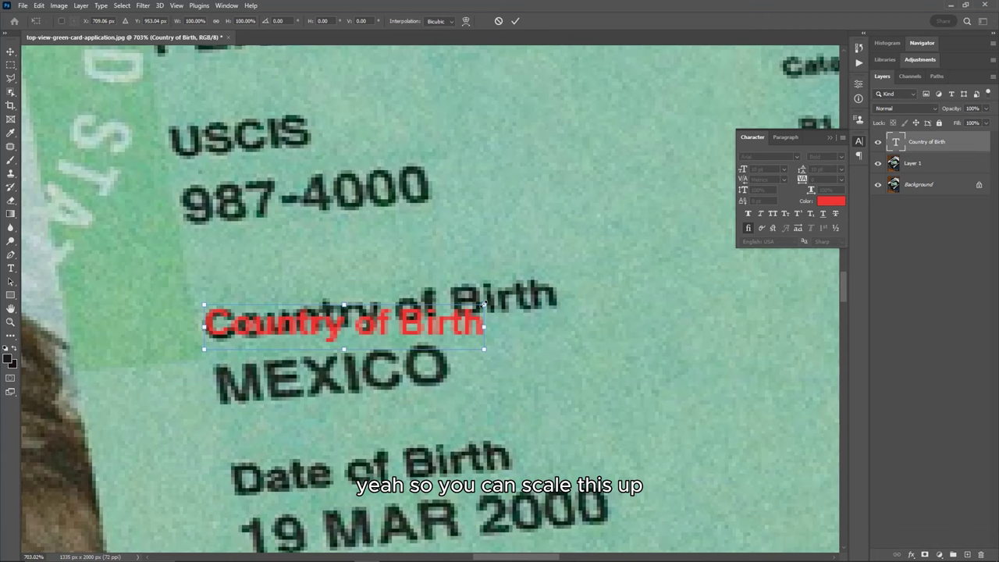
{"action": "left_click_drag", "start_coordinate": [633, 428], "coordinate": [740, 348]}
{"action": "left_click_drag", "start_coordinate": [568, 268], "coordinate": [616, 240]}
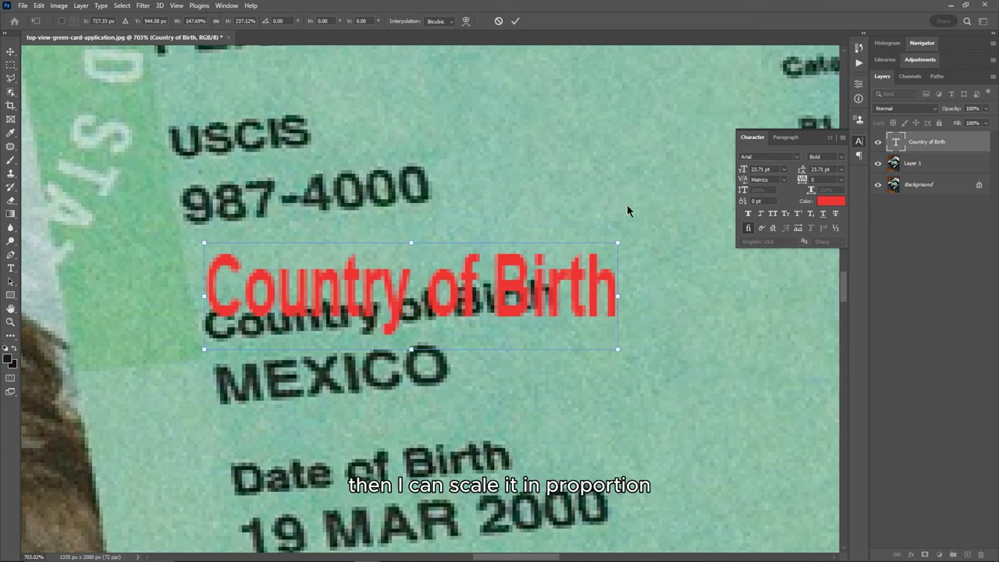
{"action": "left_click", "coordinate": [498, 23]}
Free Transform the text to about 119% and rotate it about -5° to match the print
{"action": "key", "text": "ctrl+t"}
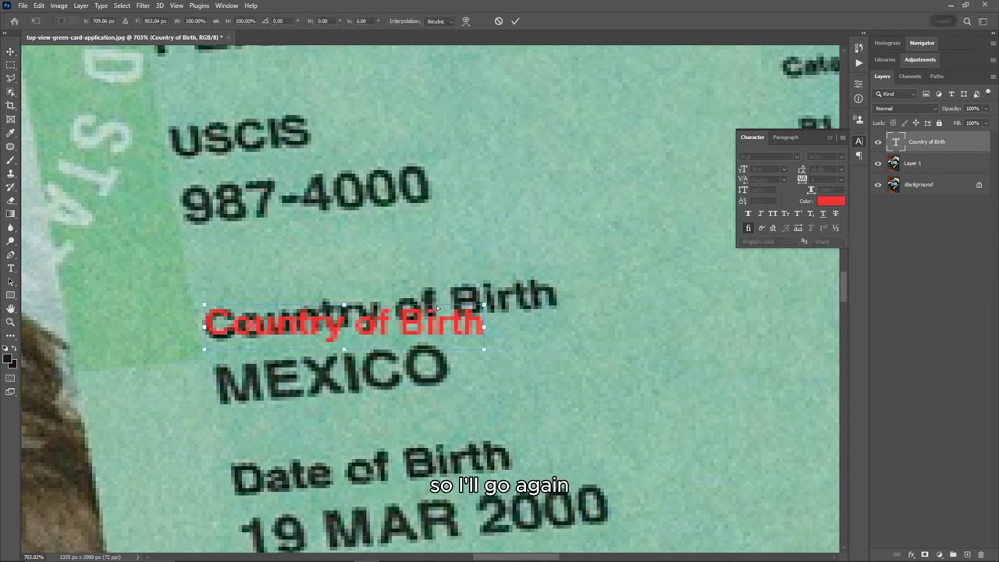
{"action": "left_click_drag", "start_coordinate": [483, 304], "coordinate": [545, 303]}
{"action": "left_click_drag", "start_coordinate": [442, 325], "coordinate": [443, 334]}
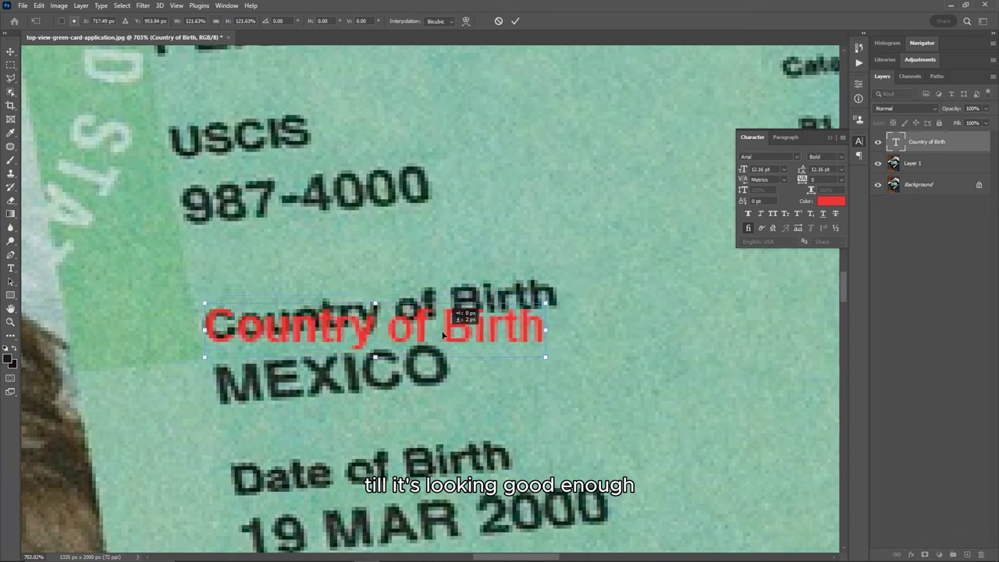
{"action": "left_click_drag", "start_coordinate": [545, 356], "coordinate": [538, 356]}
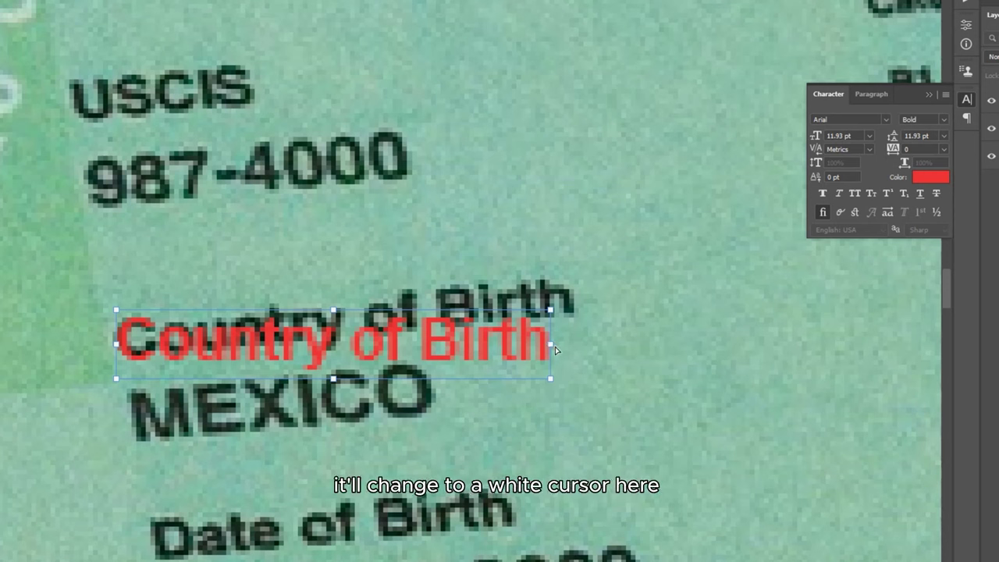
{"action": "left_click_drag", "start_coordinate": [553, 350], "coordinate": [557, 303]}
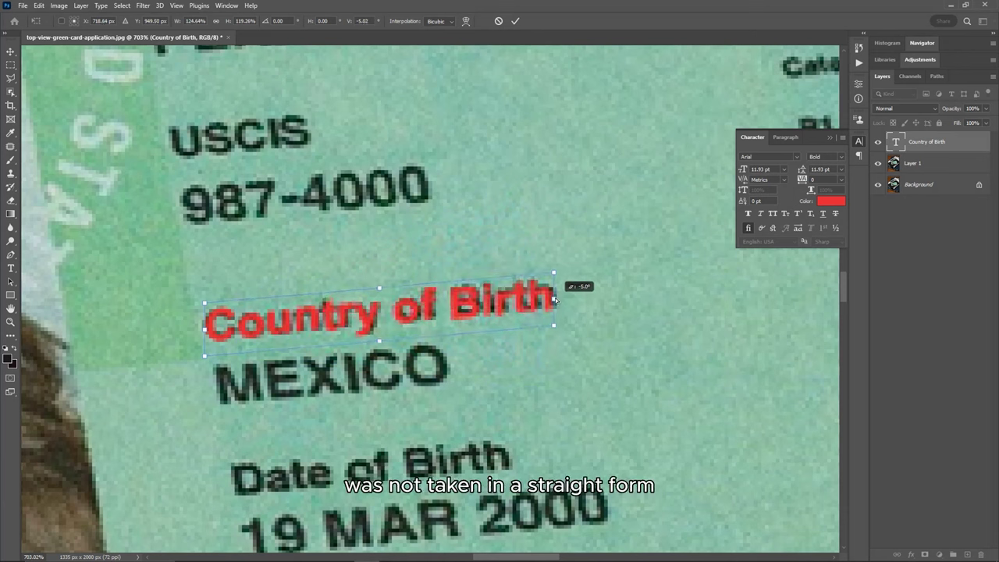
{"action": "mouse_move", "coordinate": [554, 298]}
{"action": "left_mouse_down"}
{"action": "mouse_move", "coordinate": [557, 330]}
{"action": "mouse_move", "coordinate": [558, 297]}
{"action": "left_mouse_up"}
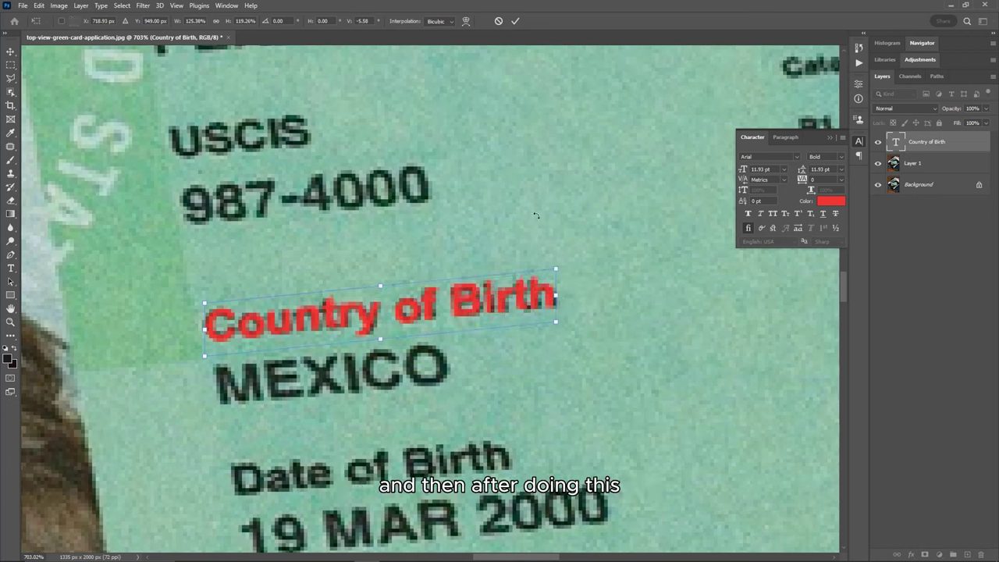
{"action": "left_click", "coordinate": [514, 21]}
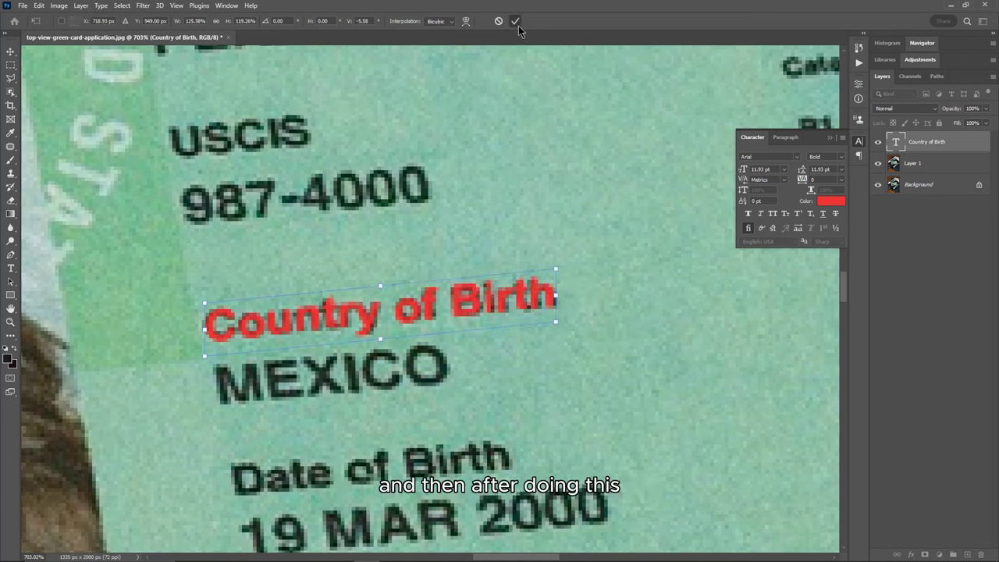
Set the red Country of Birth text to 12 pt after trying 11 pt
{"action": "left_click", "coordinate": [784, 169]}
{"action": "left_click", "coordinate": [781, 225]}
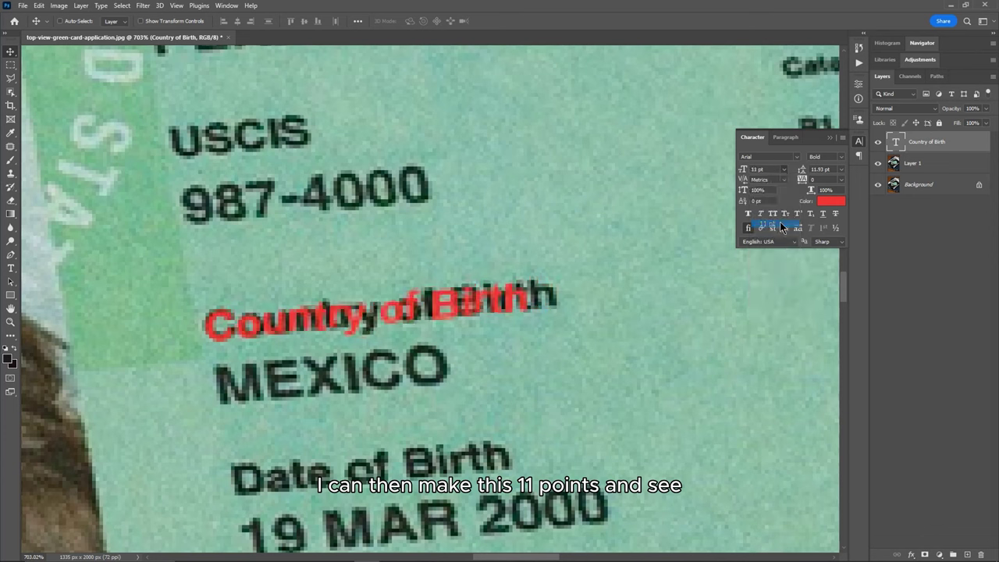
{"action": "left_click", "coordinate": [786, 169]}
{"action": "left_click", "coordinate": [767, 230]}
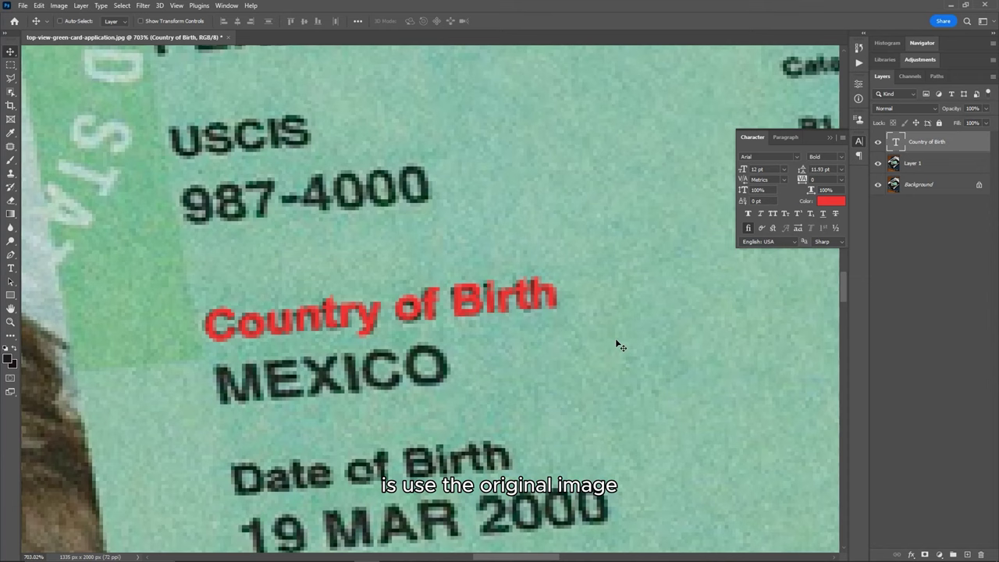
Recolour the Country of Birth text to dark 1c261d sampled from the printed letters
{"action": "scroll", "coordinate": [615, 338], "scroll_direction": "up", "scroll_amount": 3}
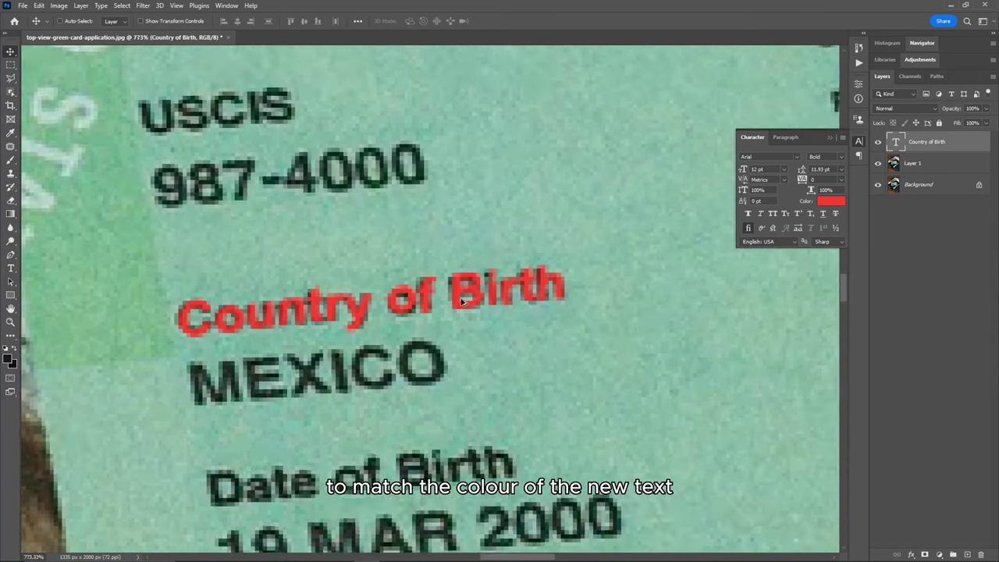
{"action": "left_click", "coordinate": [878, 143]}
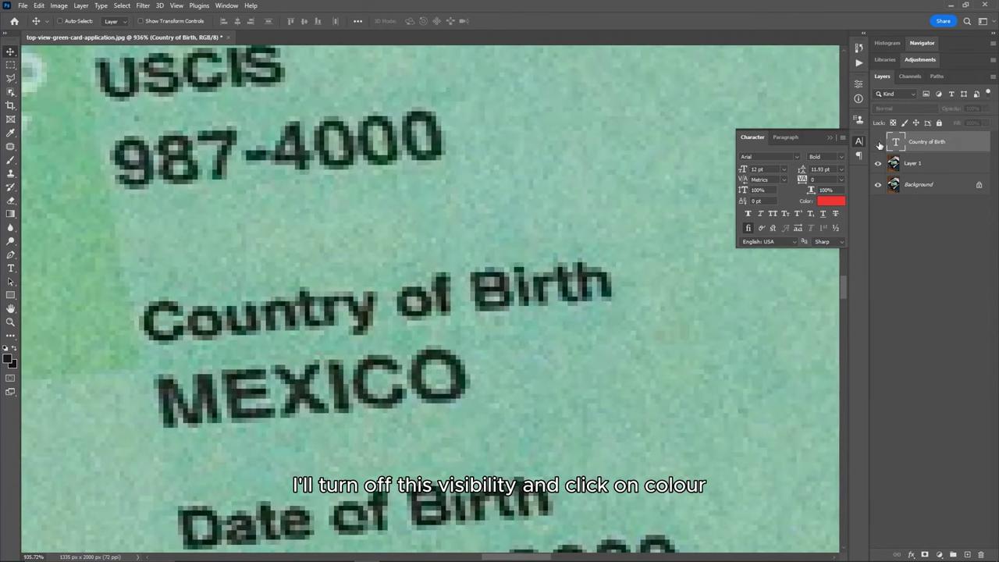
{"action": "left_click", "coordinate": [832, 201]}
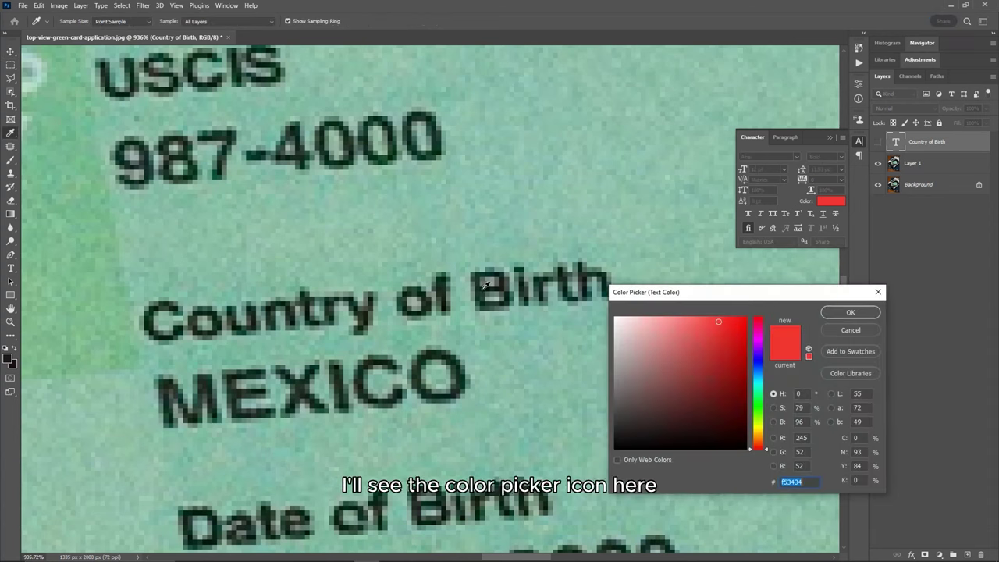
{"action": "left_click", "coordinate": [442, 290]}
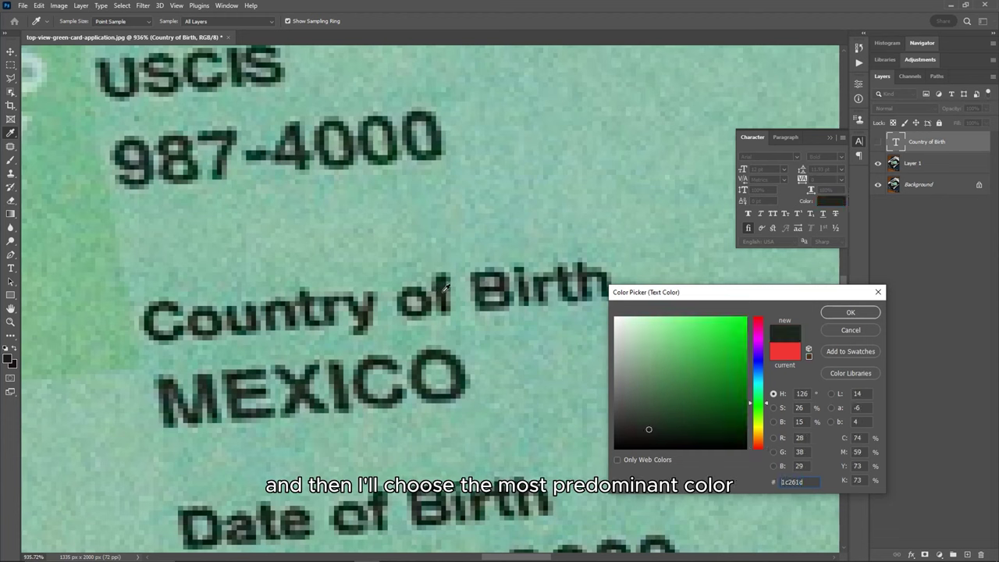
{"action": "left_click", "coordinate": [846, 312]}
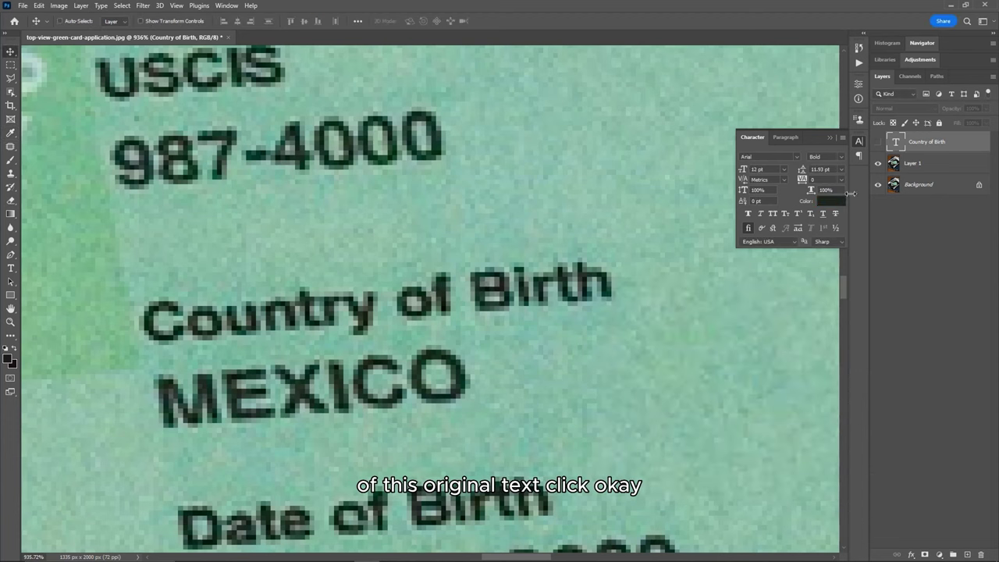
Show the recoloured text layer to check it, then hide it again
{"action": "left_click", "coordinate": [877, 143]}
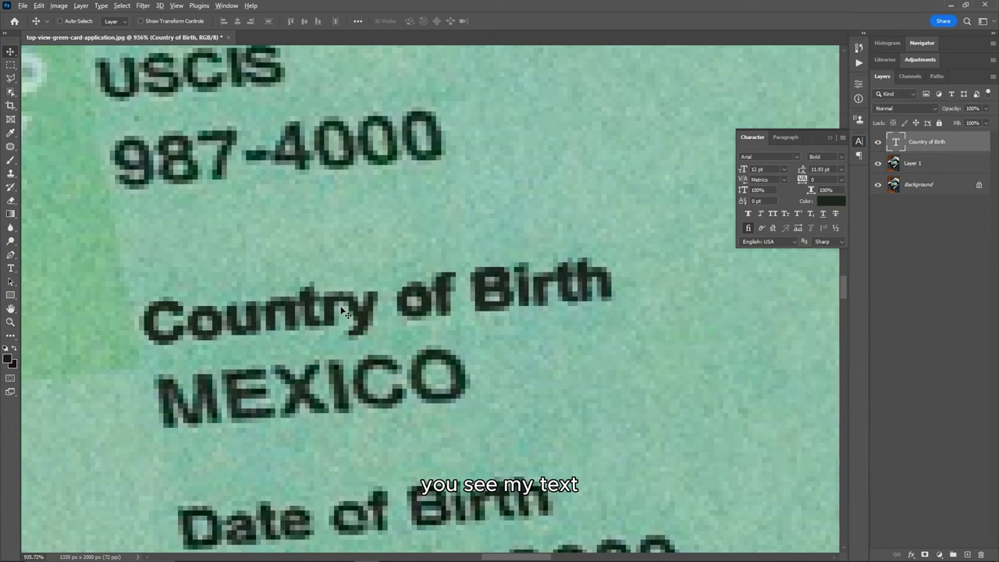
{"action": "scroll", "coordinate": [341, 310], "scroll_direction": "down", "scroll_amount": 2}
{"action": "scroll", "coordinate": [340, 310], "scroll_direction": "up", "scroll_amount": 3}
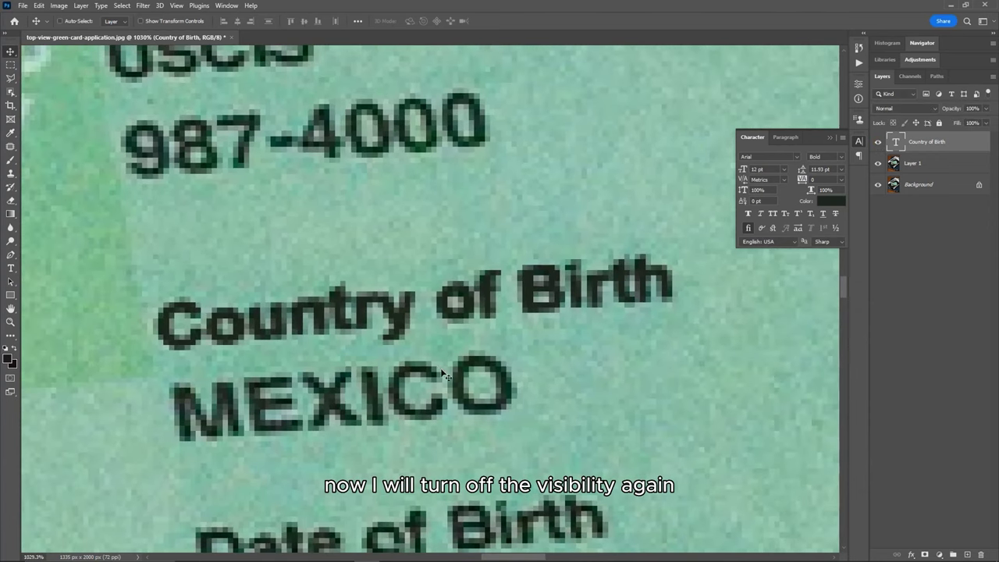
{"action": "left_click", "coordinate": [877, 143]}
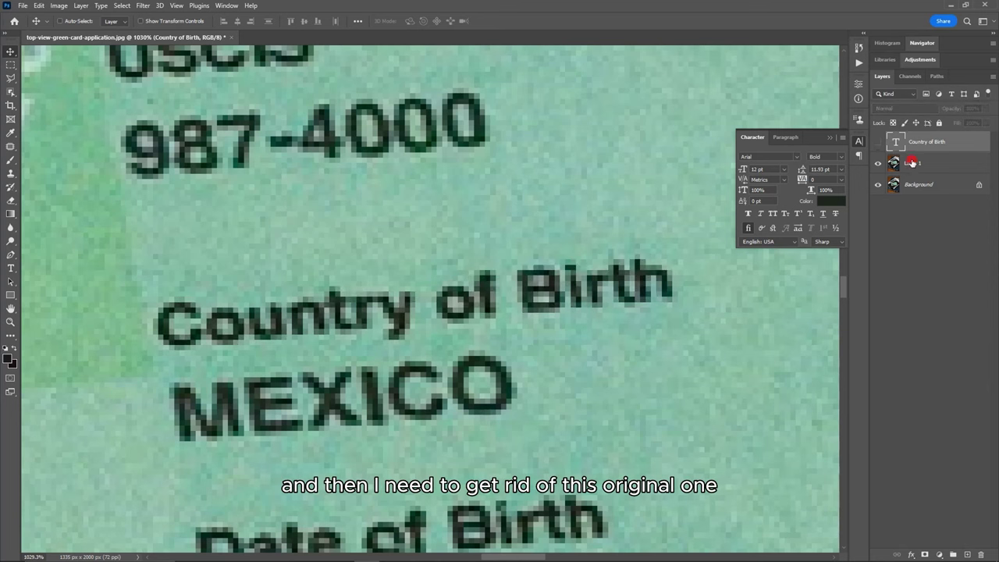
Select Layer 1, hide the Background layer, and switch to the Patch tool
{"action": "left_click", "coordinate": [911, 162]}
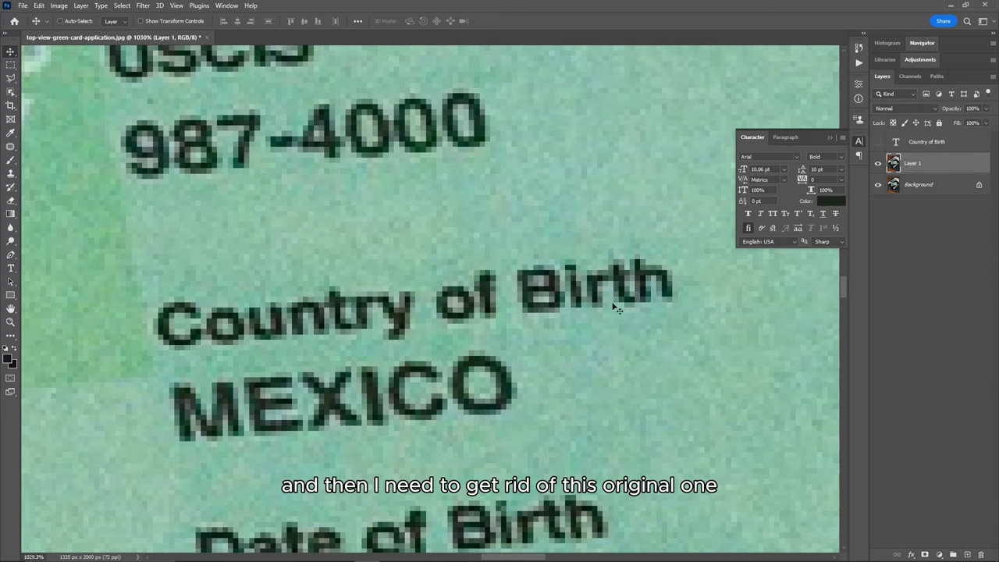
{"action": "scroll", "coordinate": [439, 262], "scroll_direction": "down", "scroll_amount": 2}
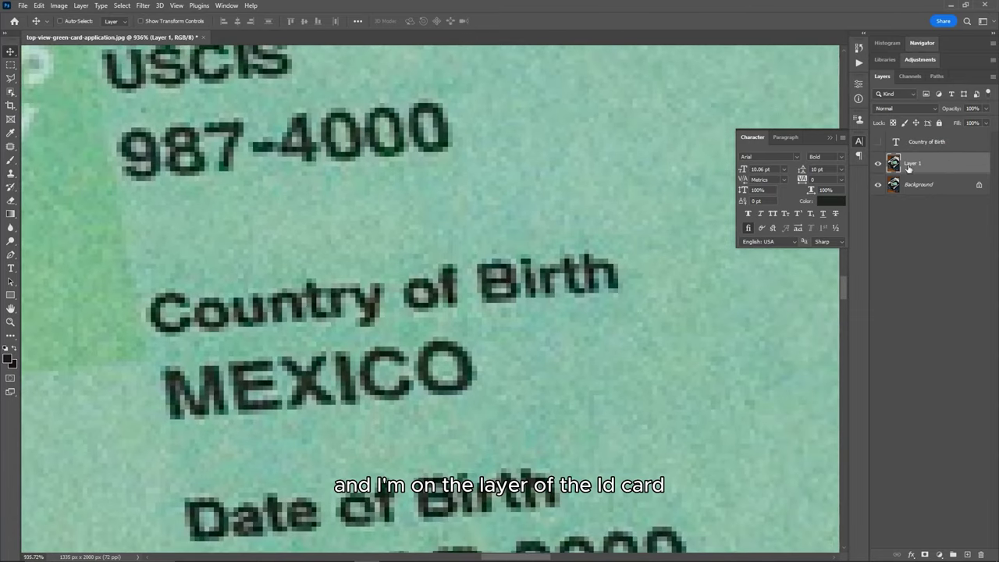
{"action": "scroll", "coordinate": [171, 315], "scroll_direction": "left", "scroll_amount": 2}
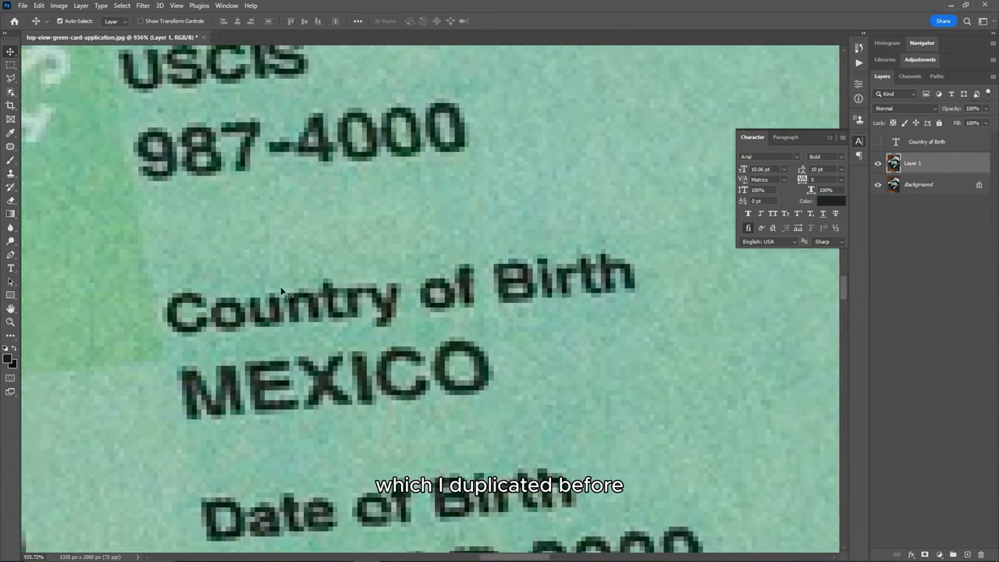
{"action": "left_click", "coordinate": [877, 185]}
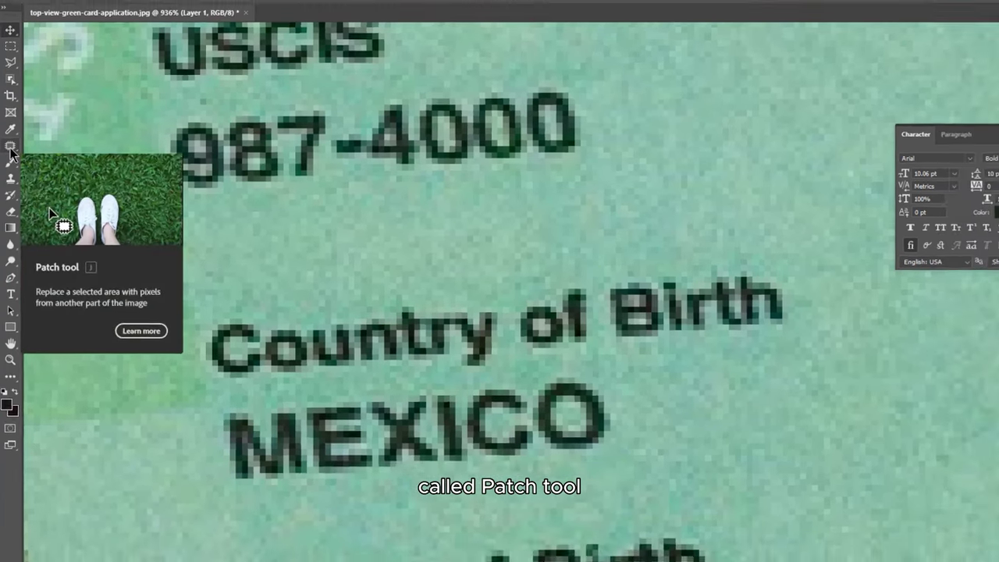
{"action": "left_click", "coordinate": [11, 148]}
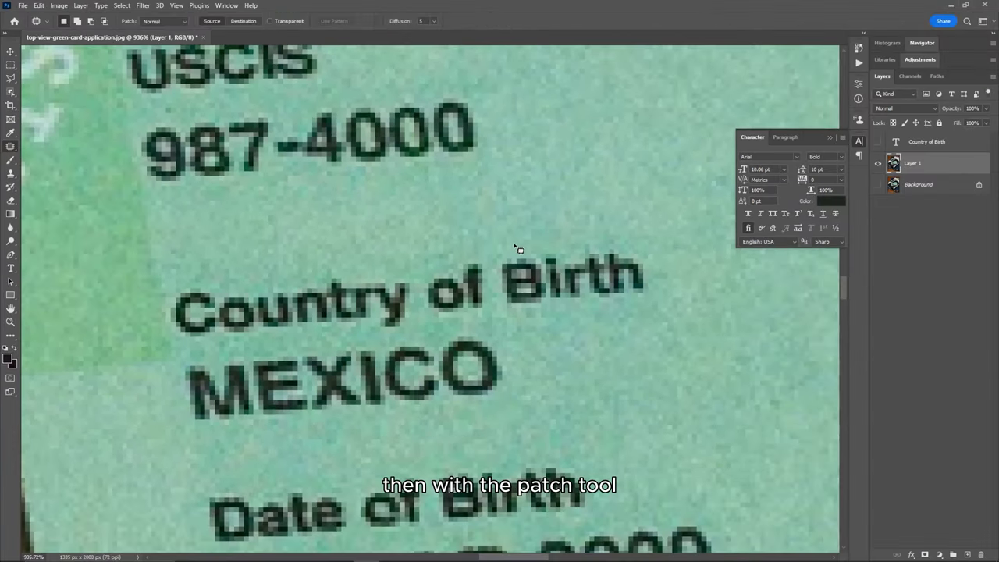
Patch out the printed word 'Birth' with clean paper from above
{"action": "left_click_drag", "start_coordinate": [626, 268], "coordinate": [606, 325]}
{"action": "mouse_move", "coordinate": [499, 295]}
{"action": "left_mouse_down"}
{"action": "mouse_move", "coordinate": [637, 306]}
{"action": "mouse_move", "coordinate": [667, 283]}
{"action": "mouse_move", "coordinate": [653, 248]}
{"action": "mouse_move", "coordinate": [577, 246]}
{"action": "left_mouse_up"}
{"action": "scroll", "coordinate": [546, 260], "scroll_direction": "right", "scroll_amount": 5}
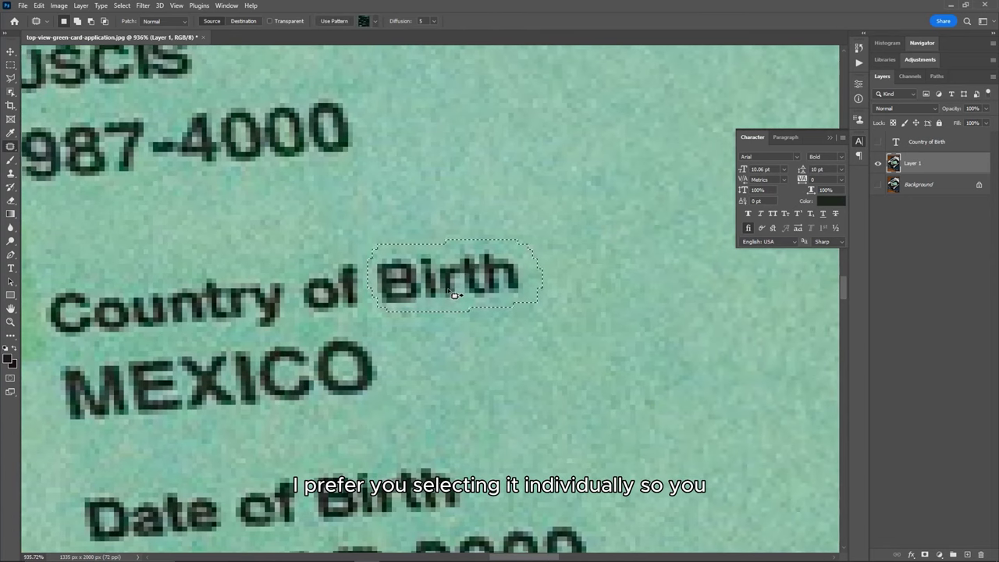
{"action": "left_click_drag", "start_coordinate": [453, 289], "coordinate": [456, 185]}
{"action": "left_click", "coordinate": [468, 211]}
Patch out the printed word 'of' with clean card background
{"action": "scroll", "coordinate": [412, 274], "scroll_direction": "left", "scroll_amount": 1}
{"action": "scroll", "coordinate": [412, 274], "scroll_direction": "left", "scroll_amount": 1}
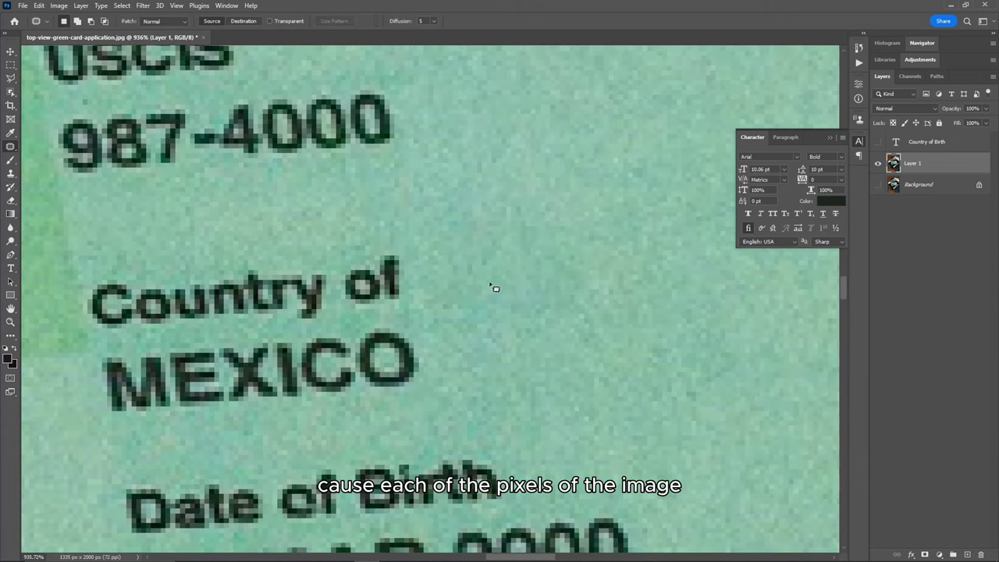
{"action": "scroll", "coordinate": [336, 261], "scroll_direction": "left", "scroll_amount": 1}
{"action": "mouse_move", "coordinate": [390, 250]}
{"action": "left_mouse_down"}
{"action": "mouse_move", "coordinate": [366, 285]}
{"action": "mouse_move", "coordinate": [449, 271]}
{"action": "mouse_move", "coordinate": [432, 246]}
{"action": "mouse_move", "coordinate": [386, 254]}
{"action": "left_mouse_up"}
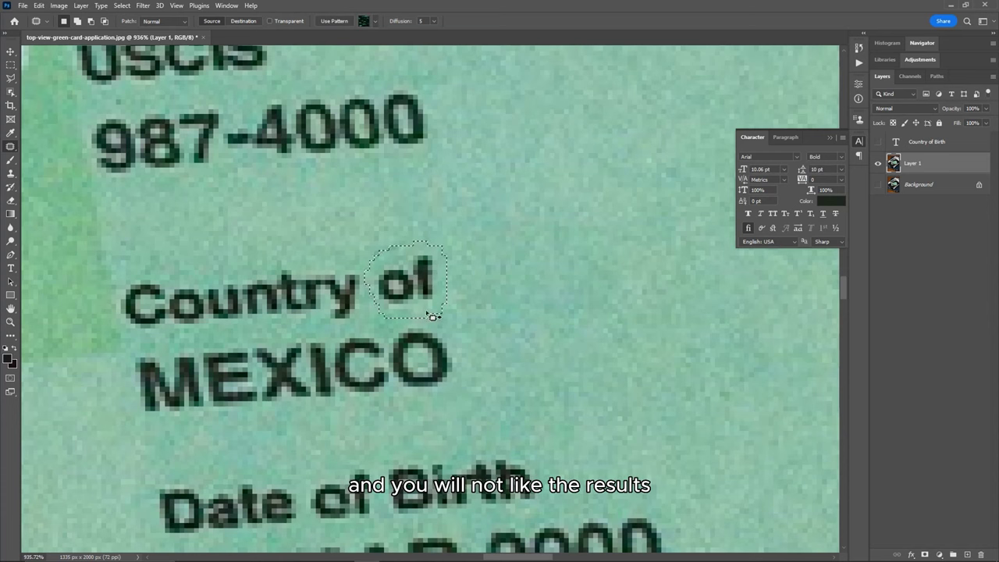
{"action": "left_click_drag", "start_coordinate": [425, 304], "coordinate": [419, 215]}
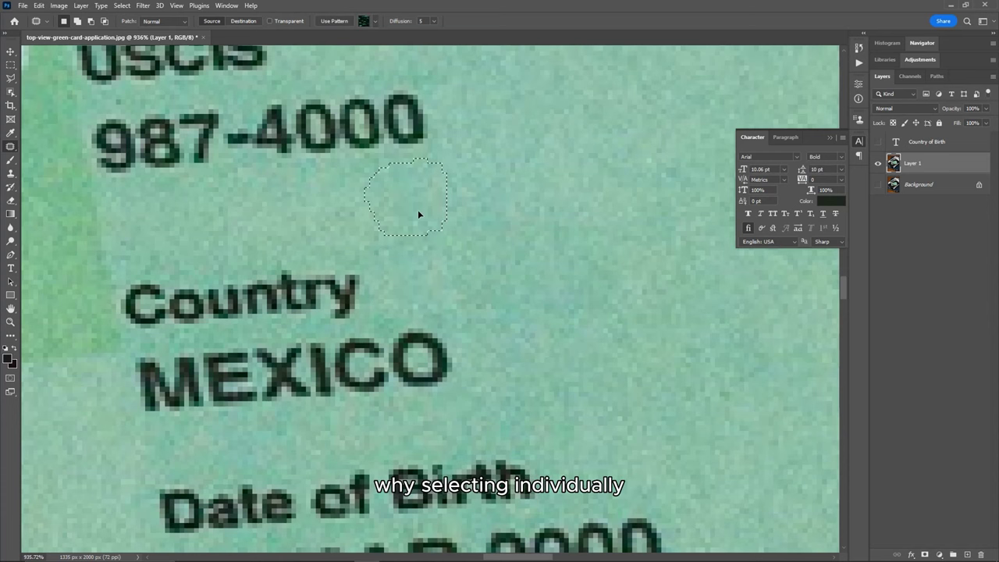
{"action": "key", "text": "ctrl+d"}
Patch out the printed word 'Country' with clean paper texture from above
{"action": "scroll", "coordinate": [419, 216], "scroll_direction": "left", "scroll_amount": 5}
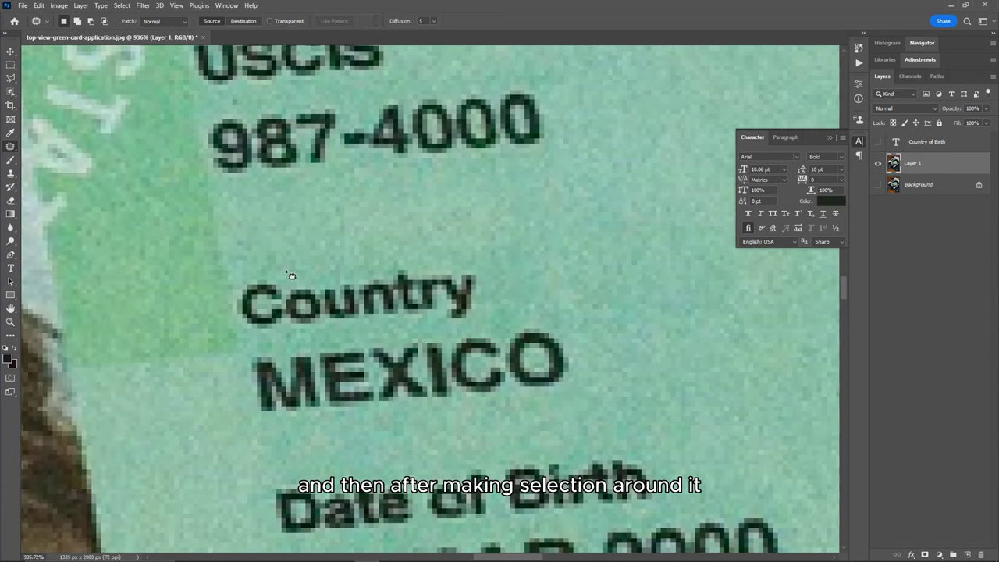
{"action": "mouse_move", "coordinate": [290, 276]}
{"action": "left_mouse_down"}
{"action": "mouse_move", "coordinate": [463, 327]}
{"action": "mouse_move", "coordinate": [495, 264]}
{"action": "mouse_move", "coordinate": [471, 253]}
{"action": "mouse_move", "coordinate": [328, 265]}
{"action": "left_mouse_up"}
{"action": "left_click_drag", "start_coordinate": [332, 301], "coordinate": [320, 223]}
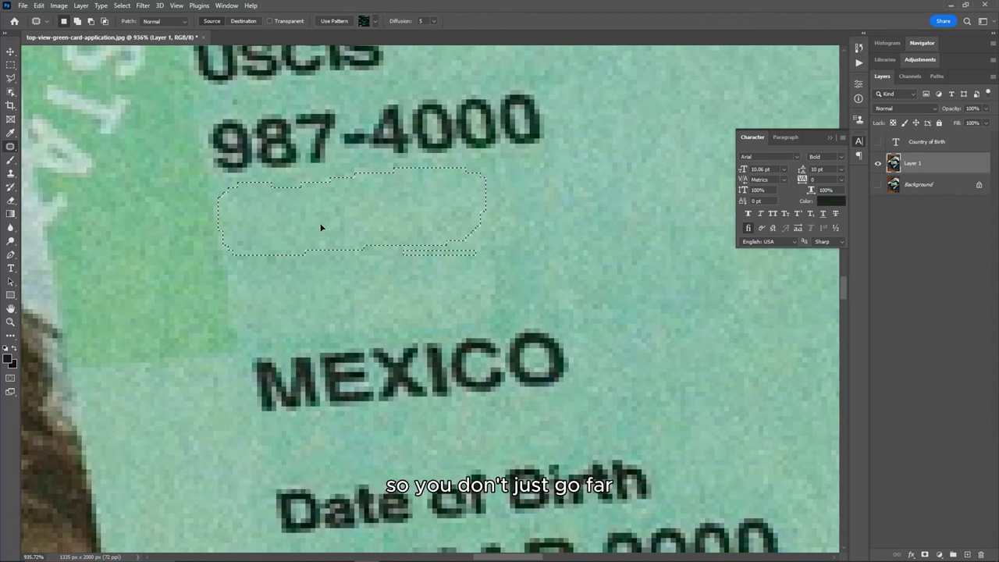
{"action": "mouse_move", "coordinate": [323, 225]}
{"action": "left_mouse_down"}
{"action": "mouse_move", "coordinate": [783, 399]}
{"action": "mouse_move", "coordinate": [820, 440]}
{"action": "mouse_move", "coordinate": [413, 254]}
{"action": "mouse_move", "coordinate": [299, 223]}
{"action": "mouse_move", "coordinate": [325, 223]}
{"action": "left_mouse_up"}
{"action": "key", "text": "ctrl+d"}
{"action": "scroll", "coordinate": [431, 311], "scroll_direction": "down", "scroll_amount": 1}
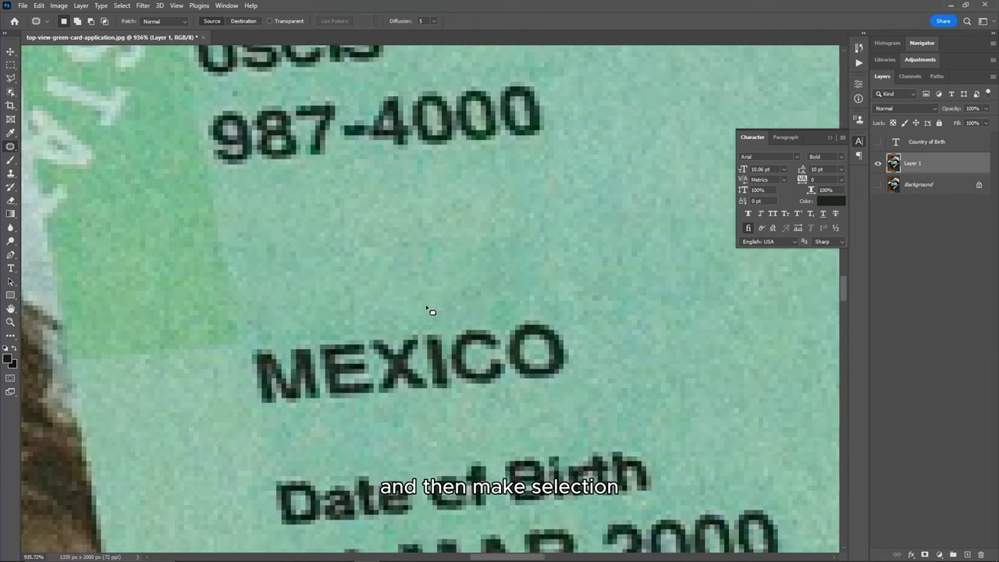
{"action": "scroll", "coordinate": [431, 312], "scroll_direction": "down", "scroll_amount": 5}
{"action": "scroll", "coordinate": [408, 305], "scroll_direction": "up", "scroll_amount": 6}
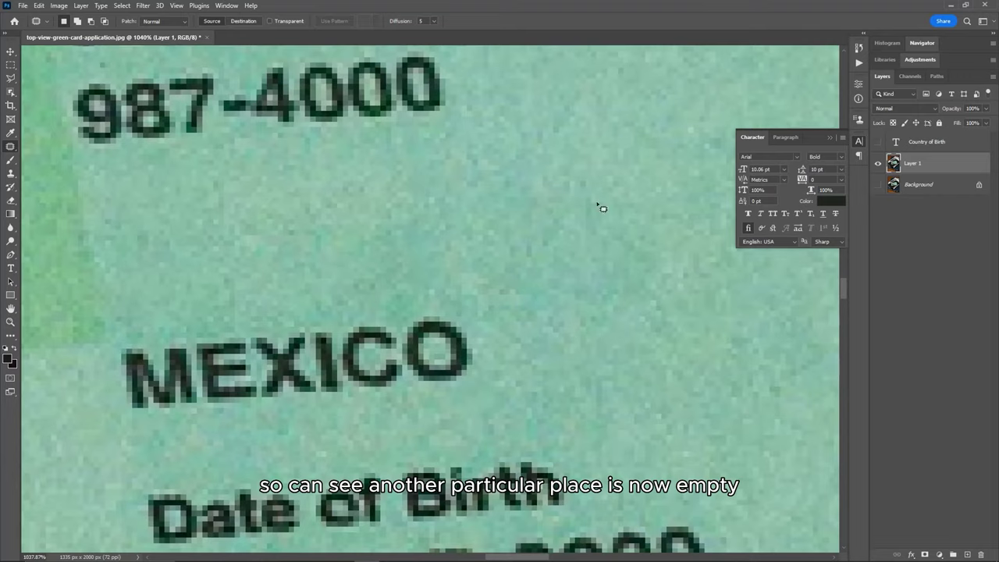
Unhide the dark Country of Birth text layer and zoom in on the field above MEXICO
{"action": "scroll", "coordinate": [352, 286], "scroll_direction": "up", "scroll_amount": 1}
{"action": "left_click", "coordinate": [878, 142]}
{"action": "scroll", "coordinate": [531, 255], "scroll_direction": "down", "scroll_amount": 5}
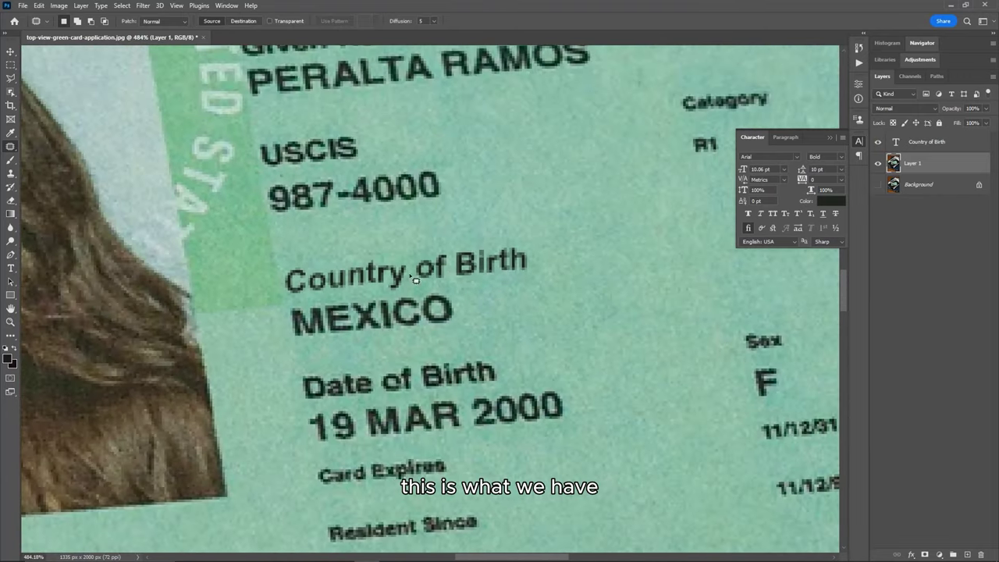
{"action": "scroll", "coordinate": [425, 279], "scroll_direction": "up", "scroll_amount": 1}
{"action": "scroll", "coordinate": [414, 285], "scroll_direction": "down", "scroll_amount": 1}
{"action": "scroll", "coordinate": [410, 290], "scroll_direction": "down", "scroll_amount": 1}
{"action": "scroll", "coordinate": [392, 274], "scroll_direction": "up", "scroll_amount": 3}
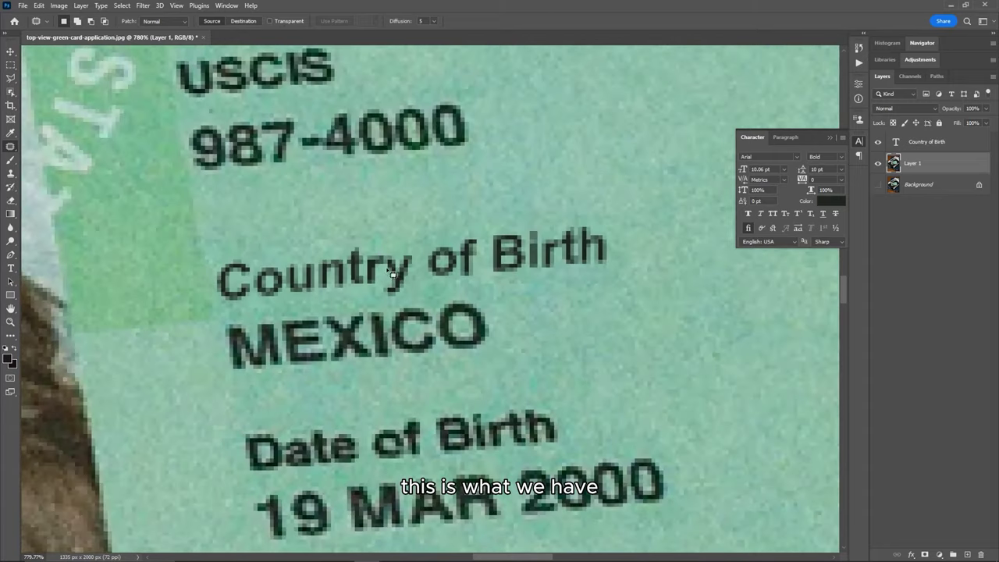
{"action": "scroll", "coordinate": [402, 298], "scroll_direction": "up", "scroll_amount": 1}
{"action": "scroll", "coordinate": [402, 298], "scroll_direction": "left", "scroll_amount": 1}
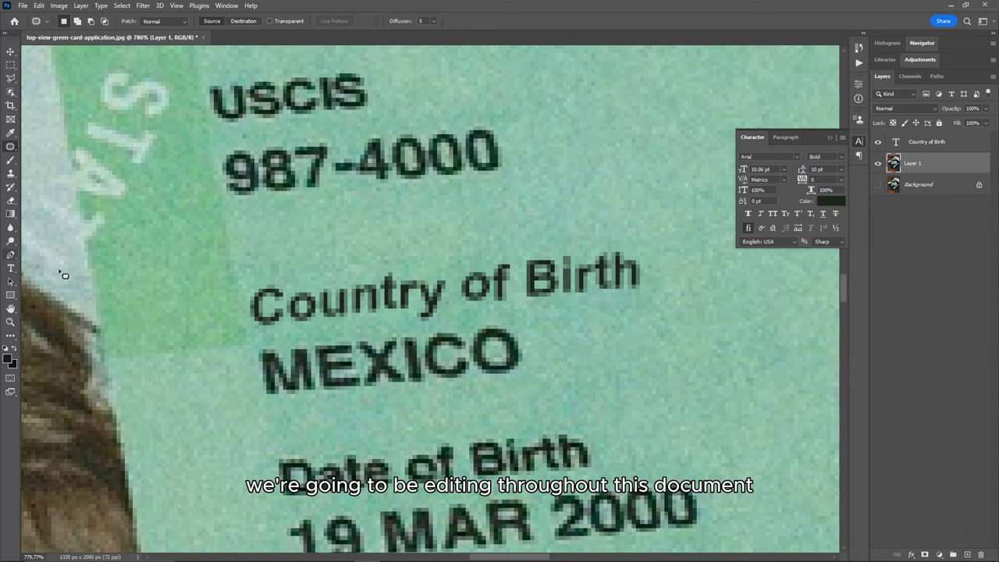
Add a 'MEXICO' text layer below the printed MEXICO and set it to 14 pt
{"action": "left_click", "coordinate": [11, 267]}
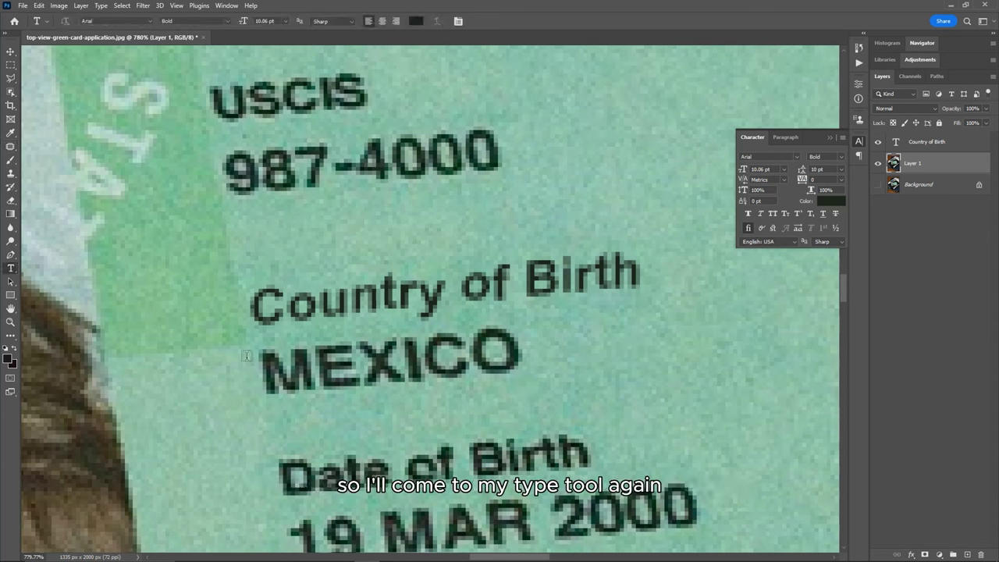
{"action": "left_click", "coordinate": [277, 416]}
{"action": "type", "text": "MEX"}
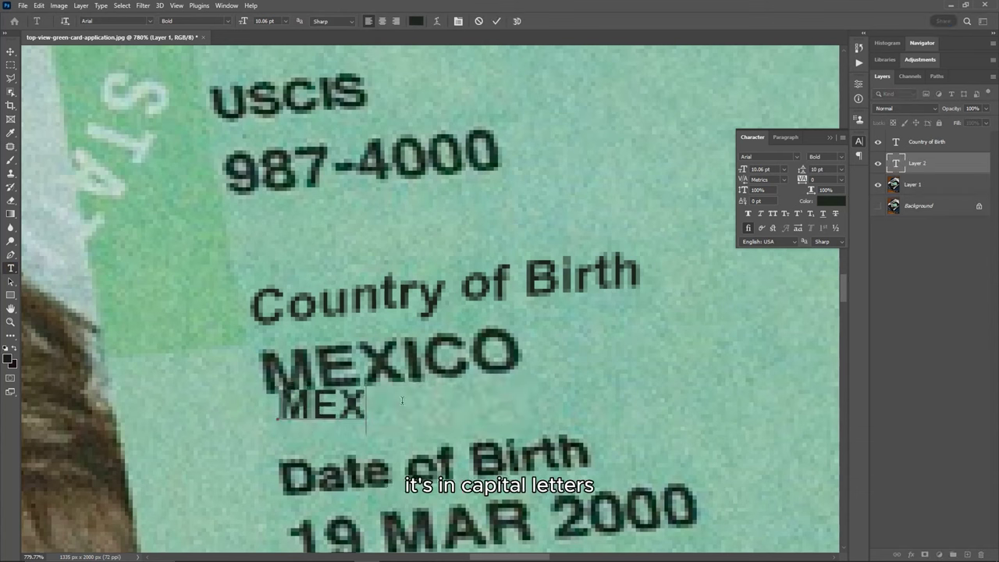
{"action": "type", "text": "ICO"}
{"action": "key", "text": "ctrl+Return"}
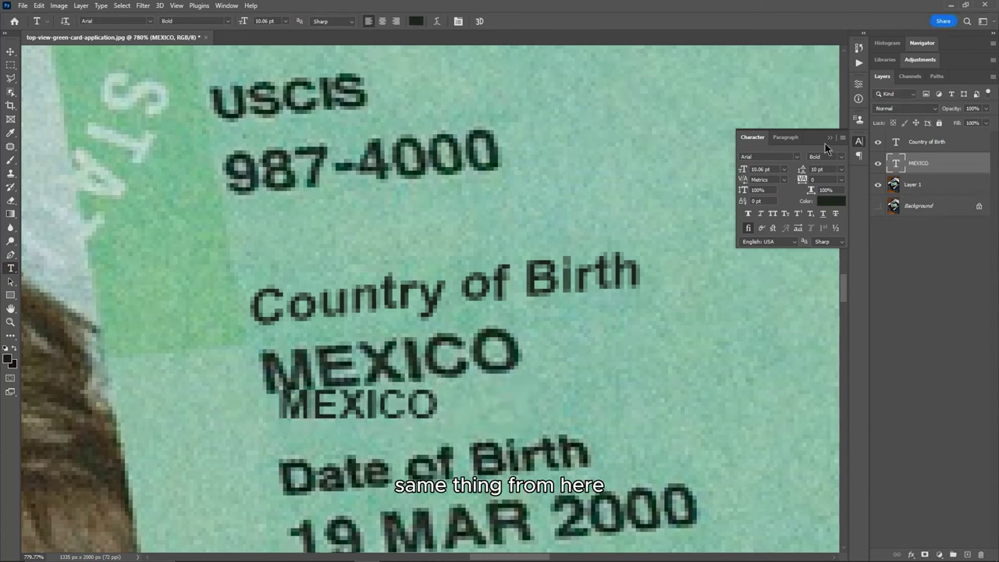
{"action": "left_click", "coordinate": [785, 170]}
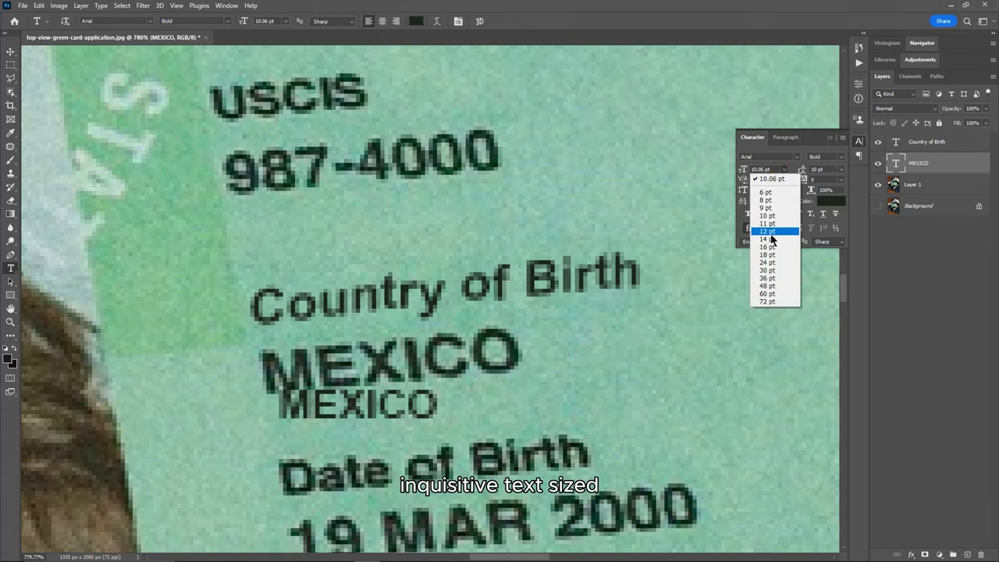
{"action": "left_click", "coordinate": [773, 240]}
Change the MEXICO text colour to purple
{"action": "key", "text": "v"}
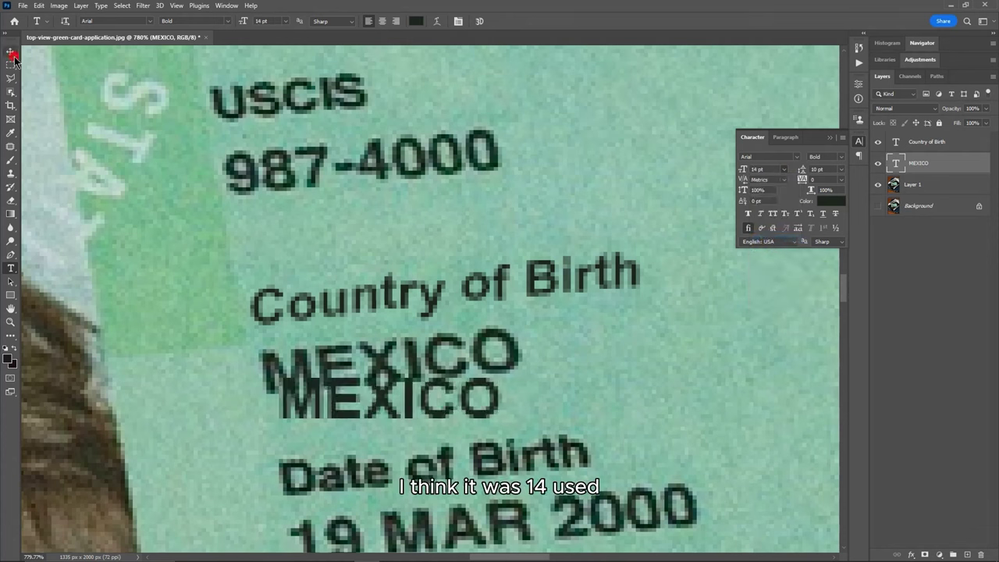
{"action": "left_click", "coordinate": [831, 202]}
{"action": "left_click", "coordinate": [734, 328]}
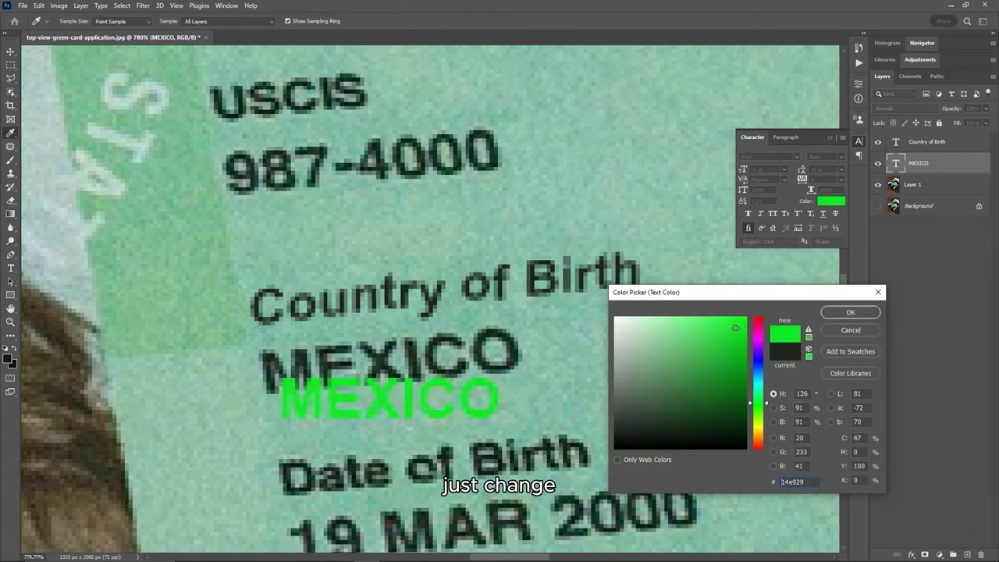
{"action": "left_click", "coordinate": [760, 355]}
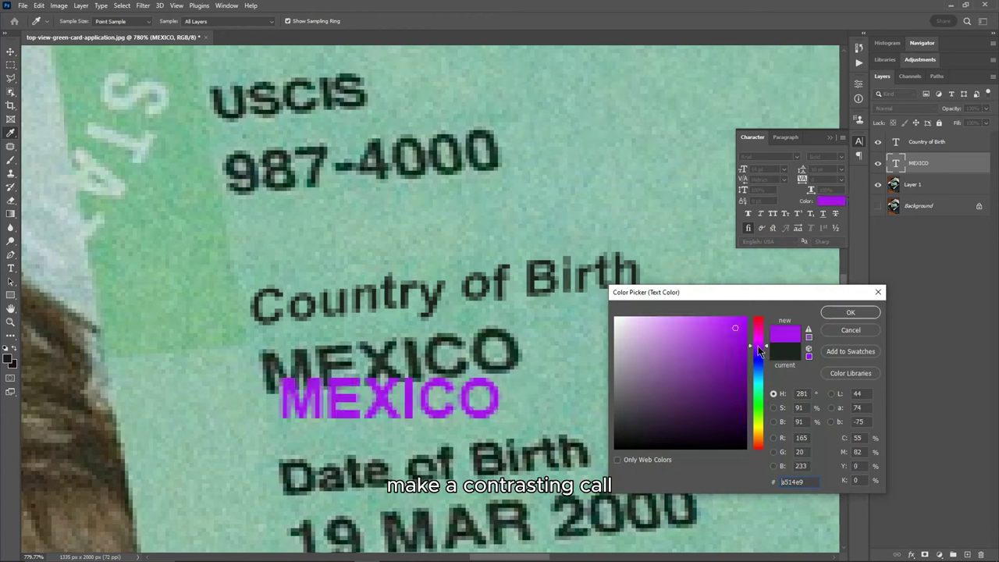
{"action": "left_click", "coordinate": [850, 312]}
Move MEXICO onto the printed name and skew it to -5.8° at 13.49 pt
{"action": "left_click_drag", "start_coordinate": [473, 388], "coordinate": [456, 360]}
{"action": "key", "text": "ctrl+t"}
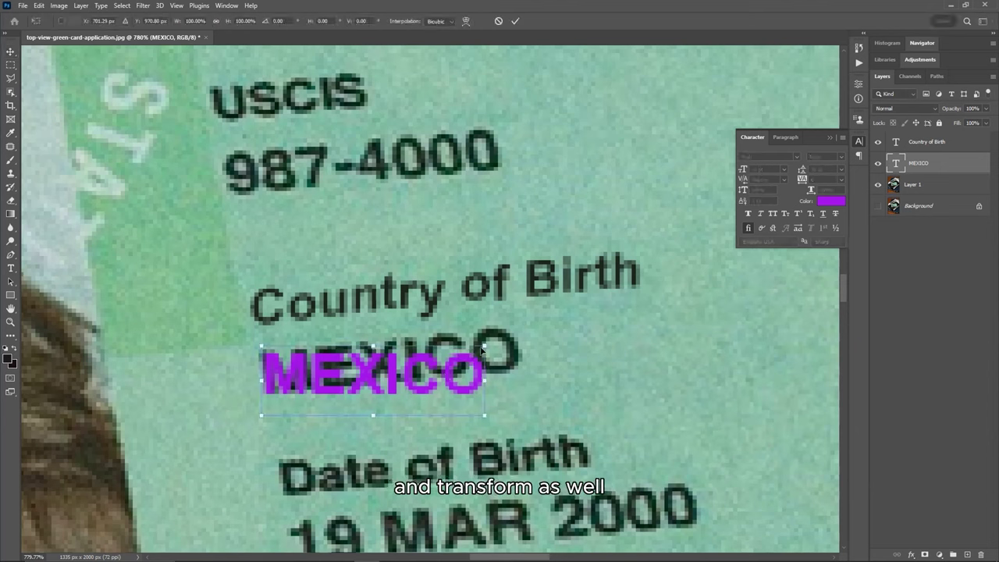
{"action": "left_click_drag", "start_coordinate": [485, 383], "coordinate": [525, 355]}
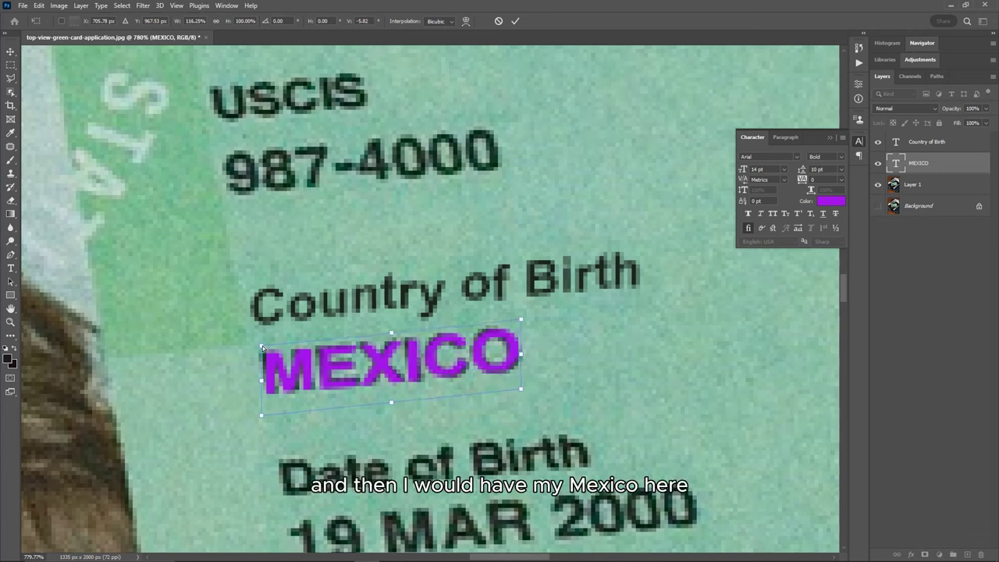
{"action": "left_click_drag", "start_coordinate": [261, 346], "coordinate": [259, 348]}
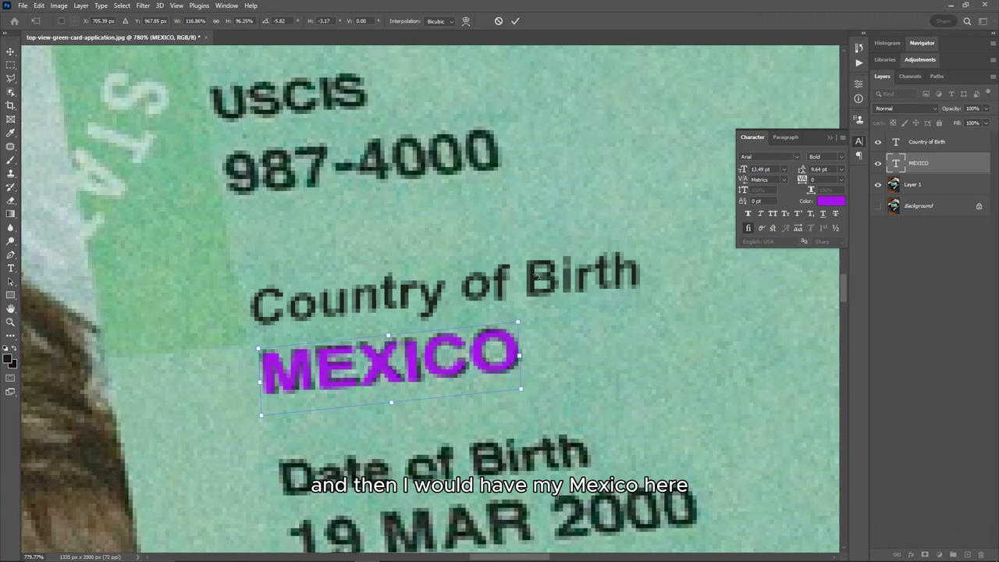
{"action": "left_click", "coordinate": [515, 21]}
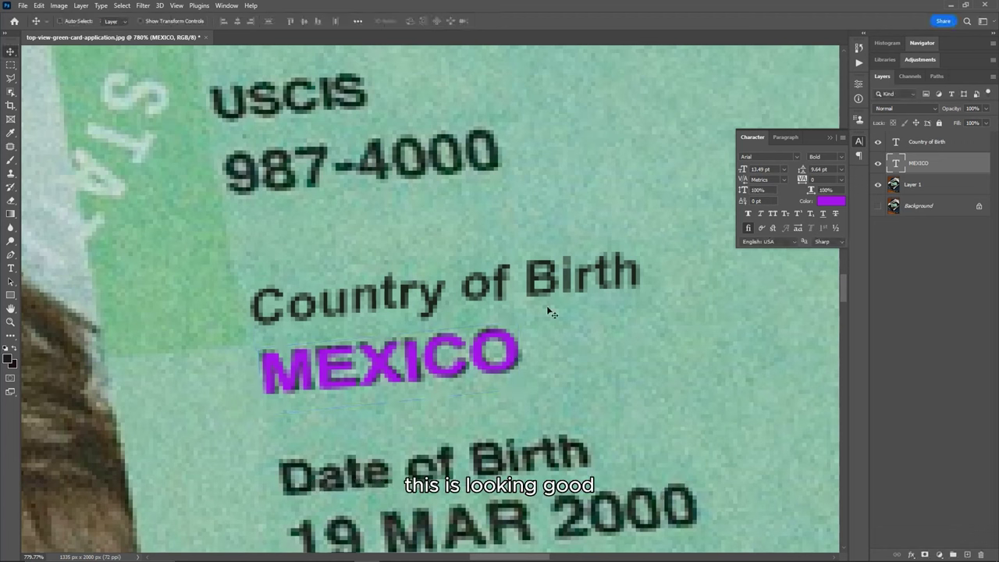
Recolour the MEXICO text to dark 2c362d sampled from the printed MEXICO, then unhide it
{"action": "left_click", "coordinate": [877, 163]}
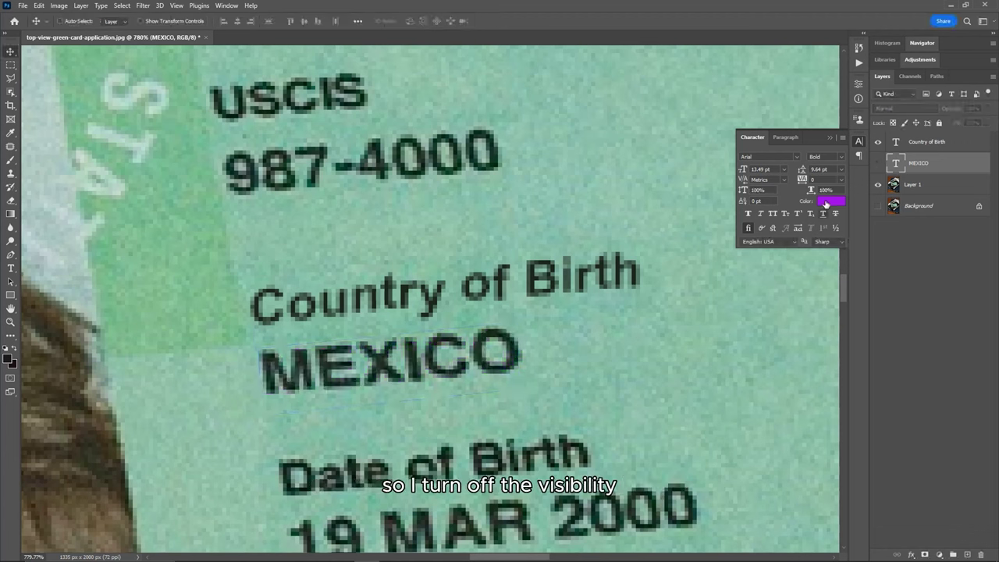
{"action": "left_click", "coordinate": [830, 201]}
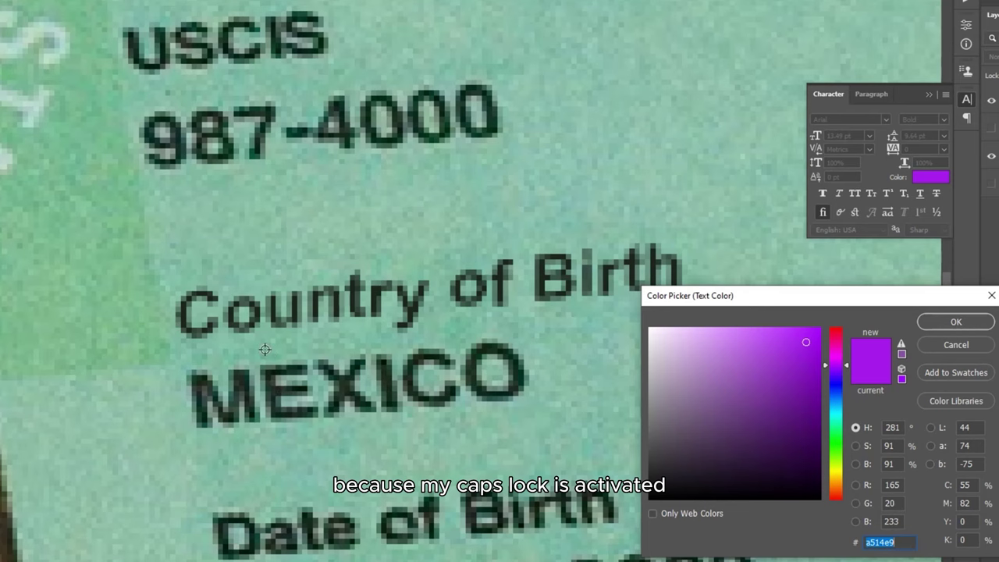
{"action": "key", "text": "Caps_Lock"}
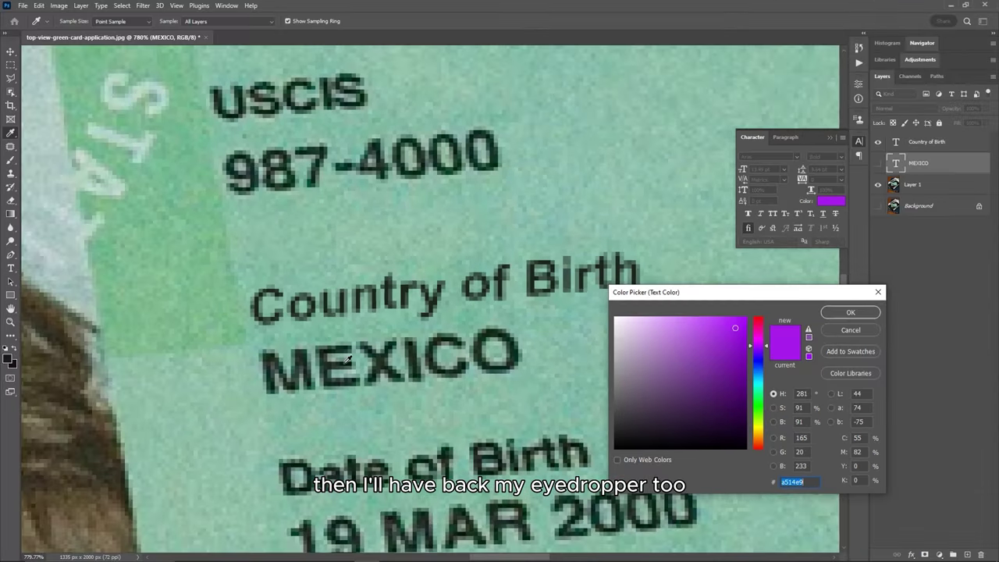
{"action": "left_click", "coordinate": [332, 360]}
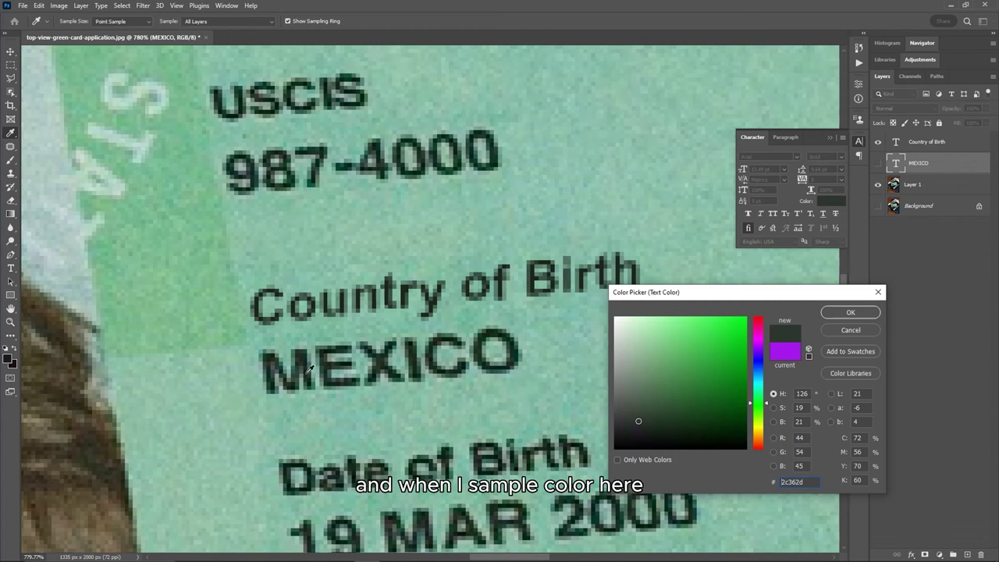
{"action": "left_click", "coordinate": [850, 312]}
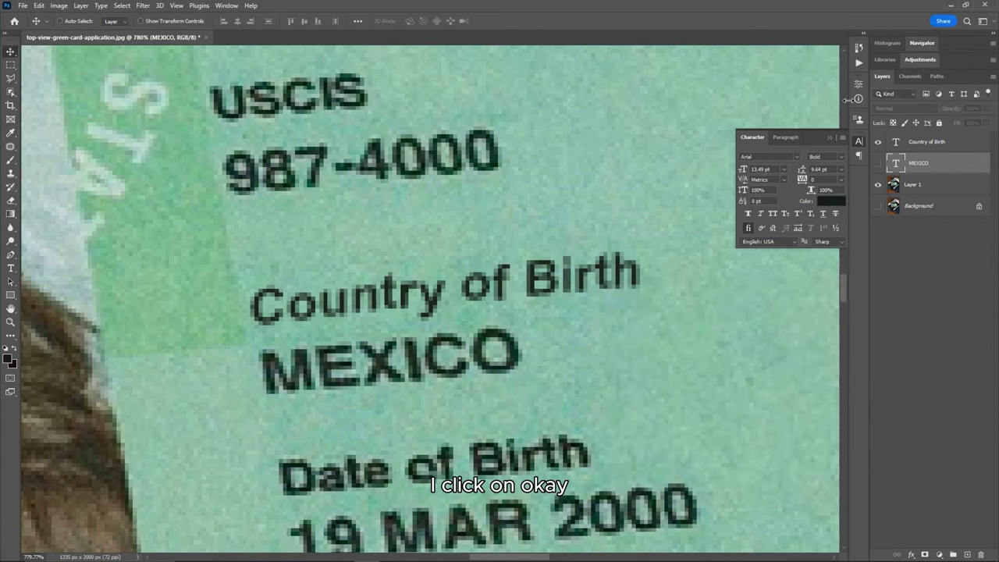
{"action": "left_click", "coordinate": [877, 164]}
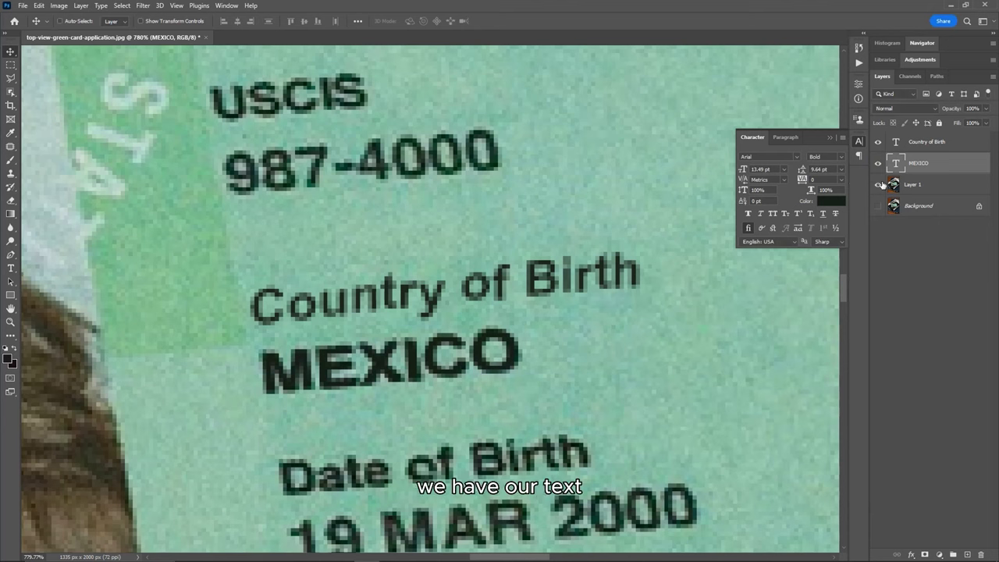
Hide the MEXICO layer and try patching the printed MEXICO on Layer 1, undoing the mismatched patch
{"action": "left_click", "coordinate": [877, 163]}
{"action": "left_click", "coordinate": [914, 192]}
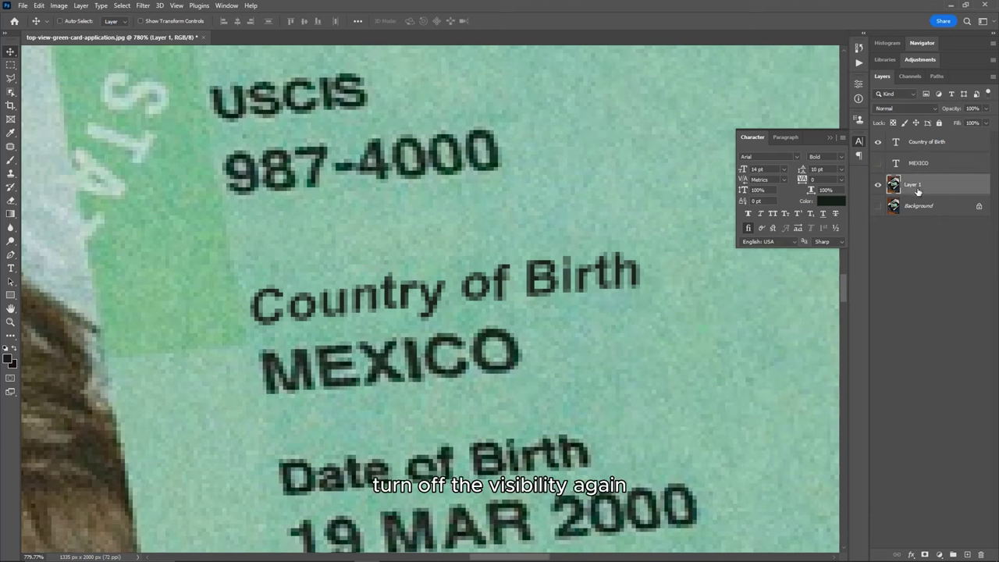
{"action": "left_click", "coordinate": [10, 147]}
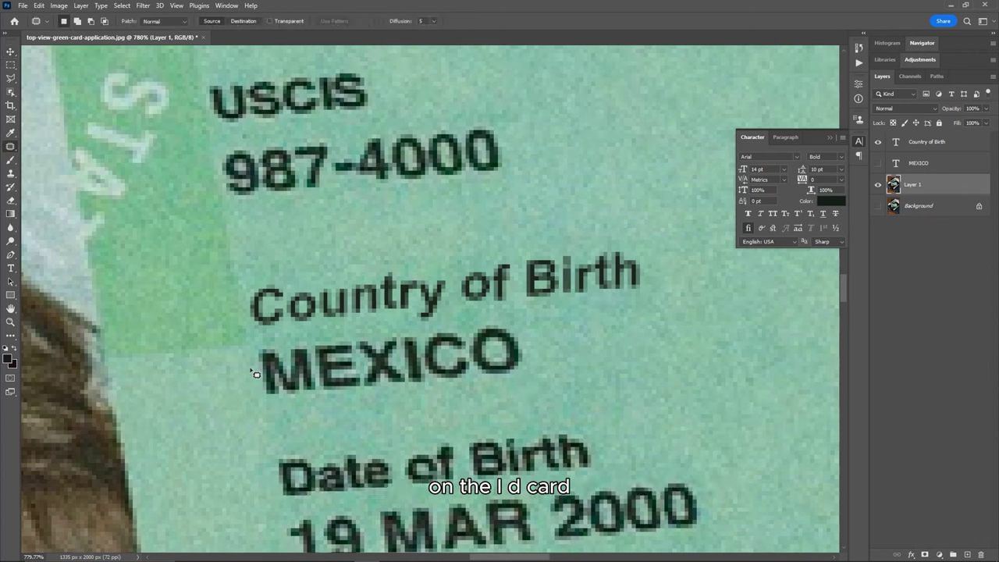
{"action": "mouse_move", "coordinate": [256, 374]}
{"action": "left_mouse_down"}
{"action": "mouse_move", "coordinate": [318, 401]}
{"action": "mouse_move", "coordinate": [457, 392]}
{"action": "mouse_move", "coordinate": [535, 335]}
{"action": "mouse_move", "coordinate": [459, 325]}
{"action": "mouse_move", "coordinate": [325, 338]}
{"action": "mouse_move", "coordinate": [257, 365]}
{"action": "left_mouse_up"}
{"action": "left_click_drag", "start_coordinate": [319, 362], "coordinate": [328, 411]}
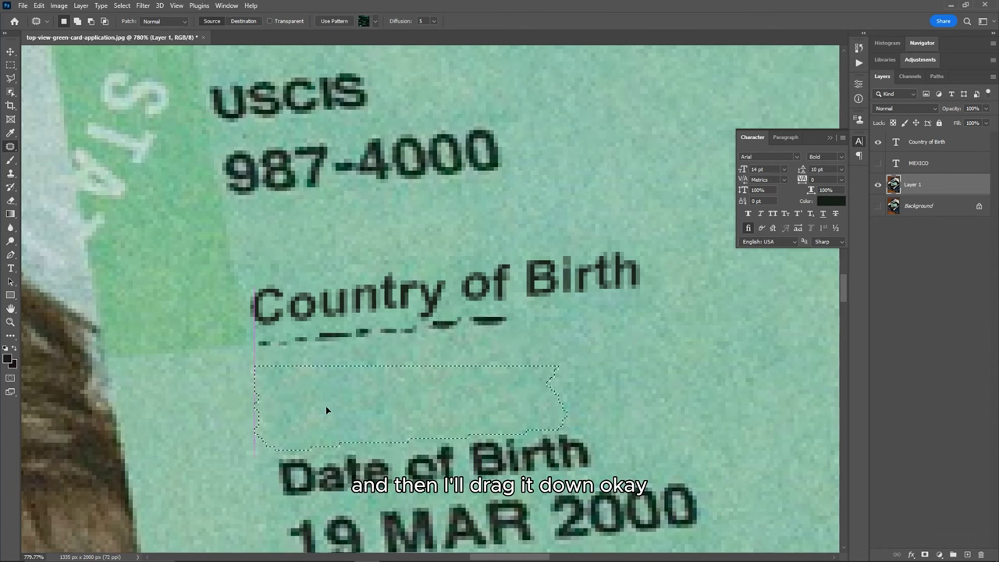
{"action": "left_click_drag", "start_coordinate": [326, 406], "coordinate": [326, 407]}
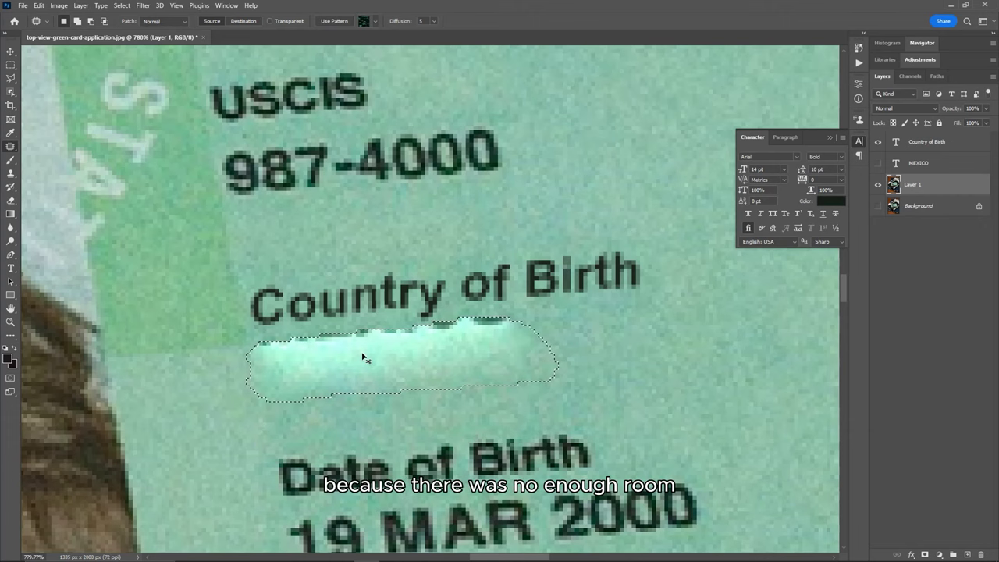
{"action": "key", "text": "ctrl+z"}
Patch MEXICO with a clean area to the lower right and deselect
{"action": "scroll", "coordinate": [349, 365], "scroll_direction": "right", "scroll_amount": 2}
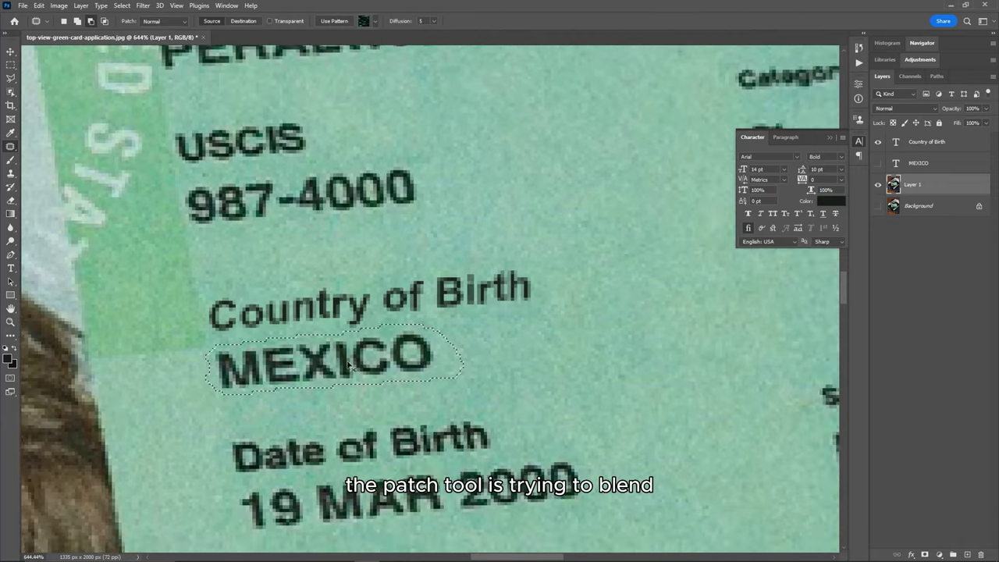
{"action": "scroll", "coordinate": [331, 362], "scroll_direction": "down", "scroll_amount": 2}
{"action": "scroll", "coordinate": [329, 366], "scroll_direction": "right", "scroll_amount": 2}
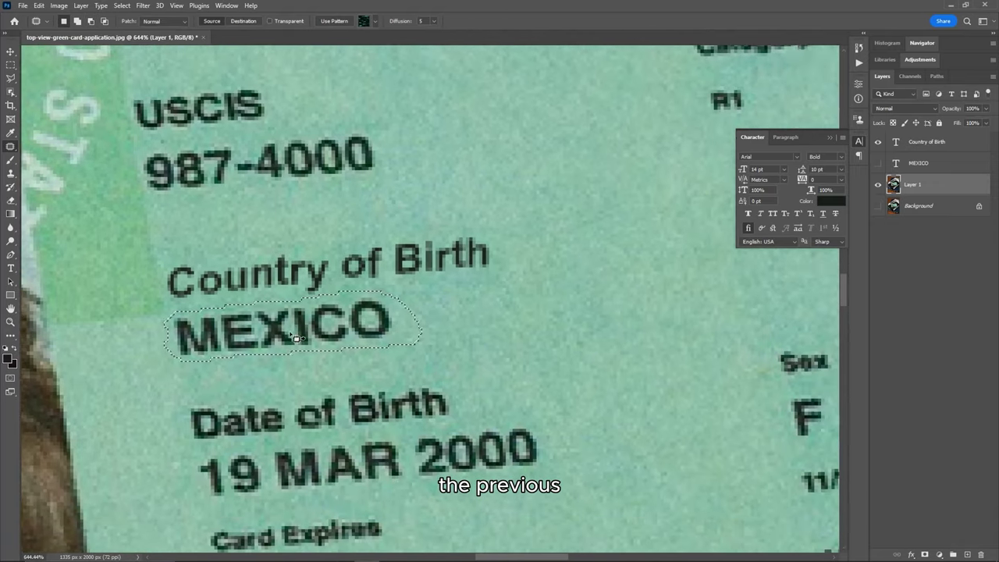
{"action": "scroll", "coordinate": [297, 338], "scroll_direction": "down", "scroll_amount": 1}
{"action": "left_click_drag", "start_coordinate": [266, 333], "coordinate": [534, 310]}
{"action": "key", "text": "ctrl+d"}
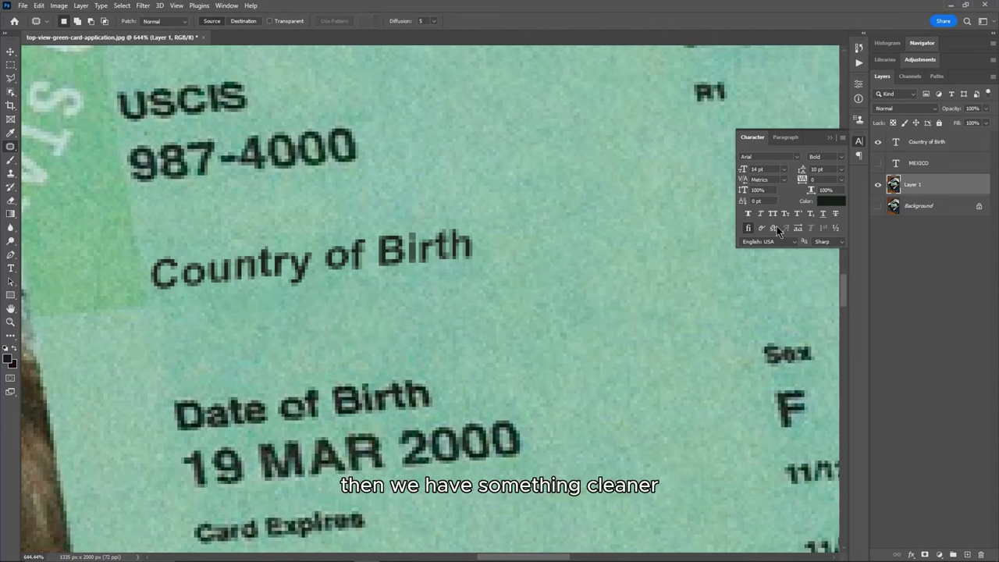
{"action": "left_click", "coordinate": [877, 163]}
{"action": "scroll", "coordinate": [414, 302], "scroll_direction": "up", "scroll_amount": 1}
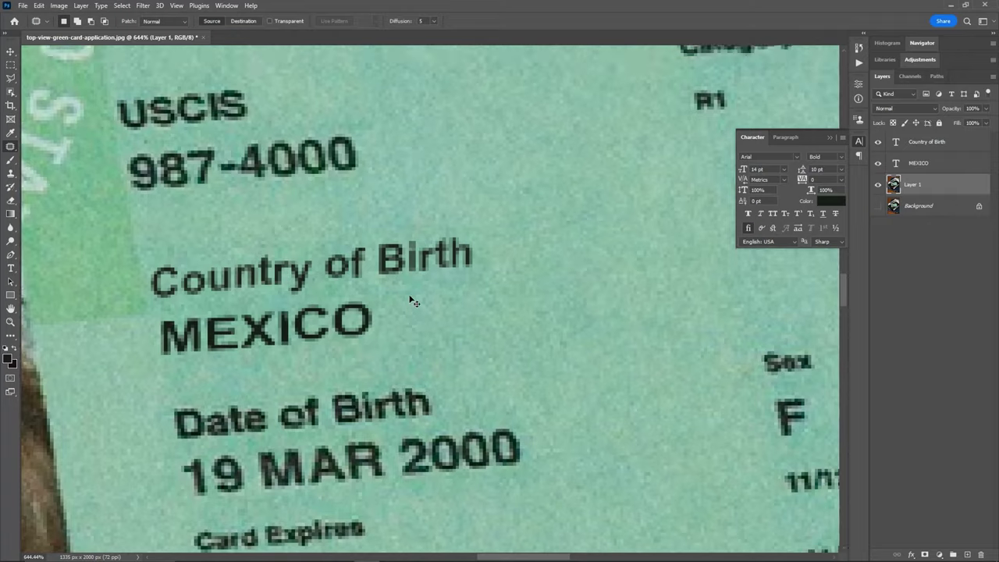
{"action": "scroll", "coordinate": [414, 302], "scroll_direction": "left", "scroll_amount": 5}
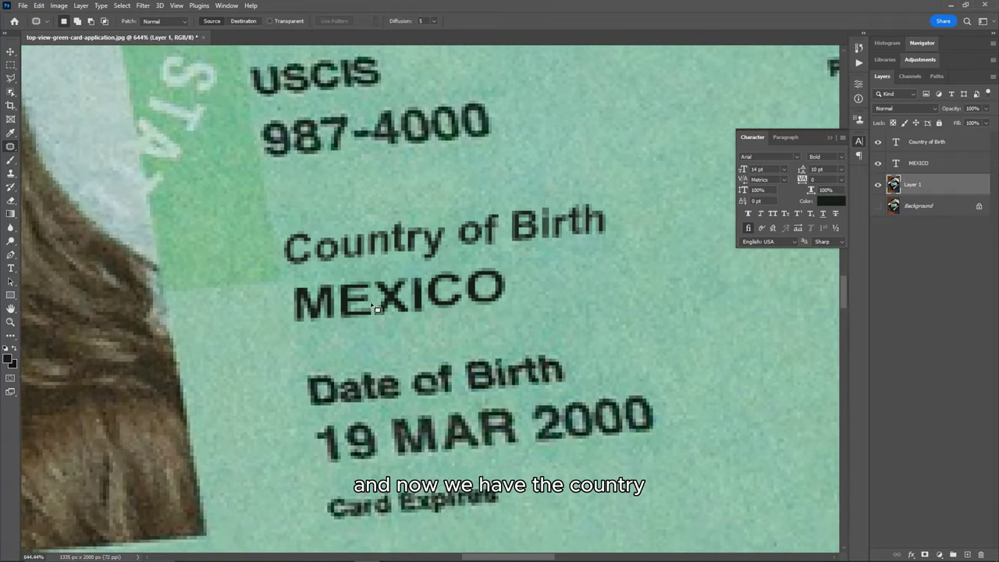
{"action": "scroll", "coordinate": [377, 309], "scroll_direction": "down", "scroll_amount": 3}
{"action": "scroll", "coordinate": [406, 296], "scroll_direction": "up", "scroll_amount": 1}
{"action": "scroll", "coordinate": [431, 283], "scroll_direction": "down", "scroll_amount": 3}
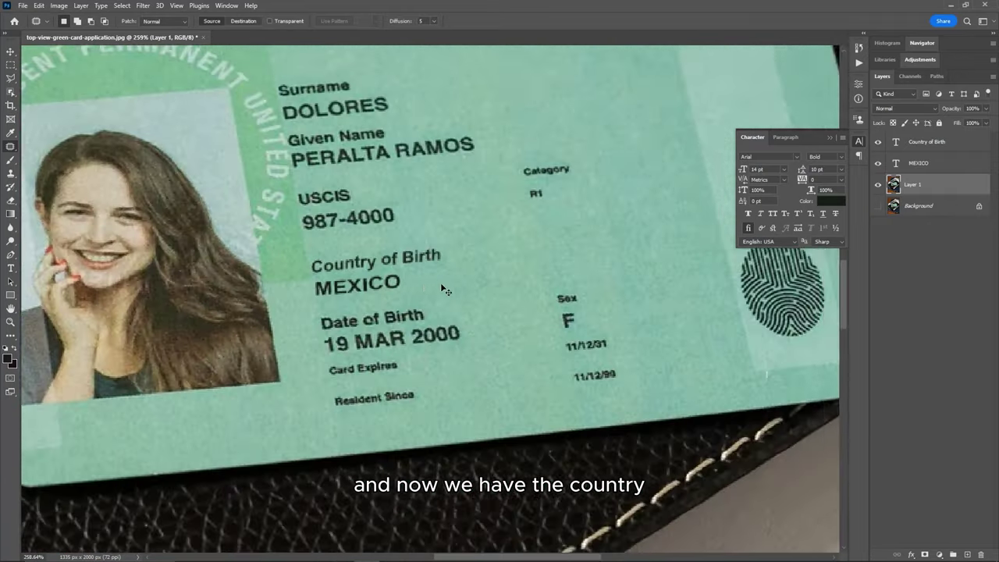
{"action": "scroll", "coordinate": [442, 289], "scroll_direction": "up", "scroll_amount": 5}
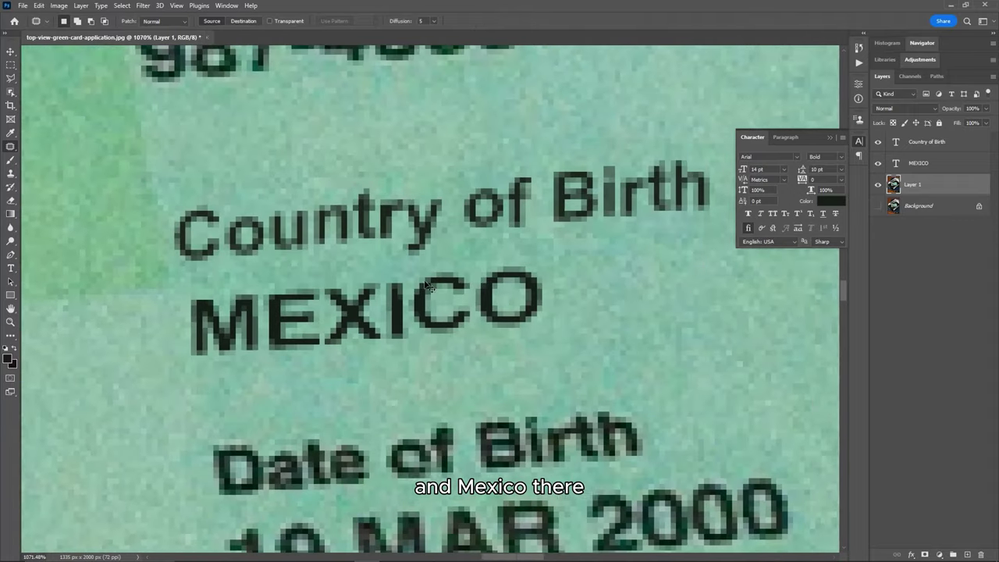
{"action": "scroll", "coordinate": [428, 287], "scroll_direction": "down", "scroll_amount": 2}
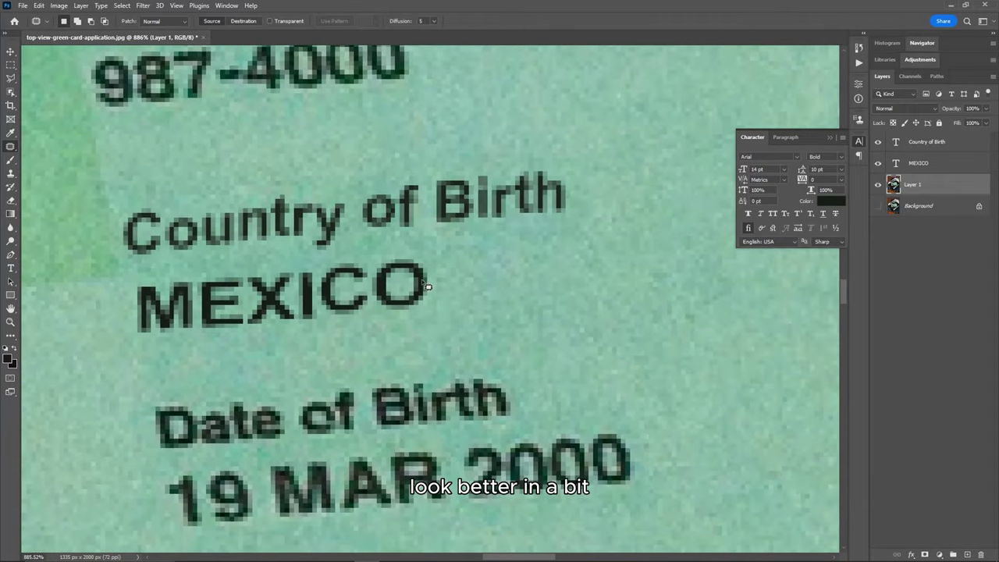
{"action": "scroll", "coordinate": [432, 298], "scroll_direction": "right", "scroll_amount": 2}
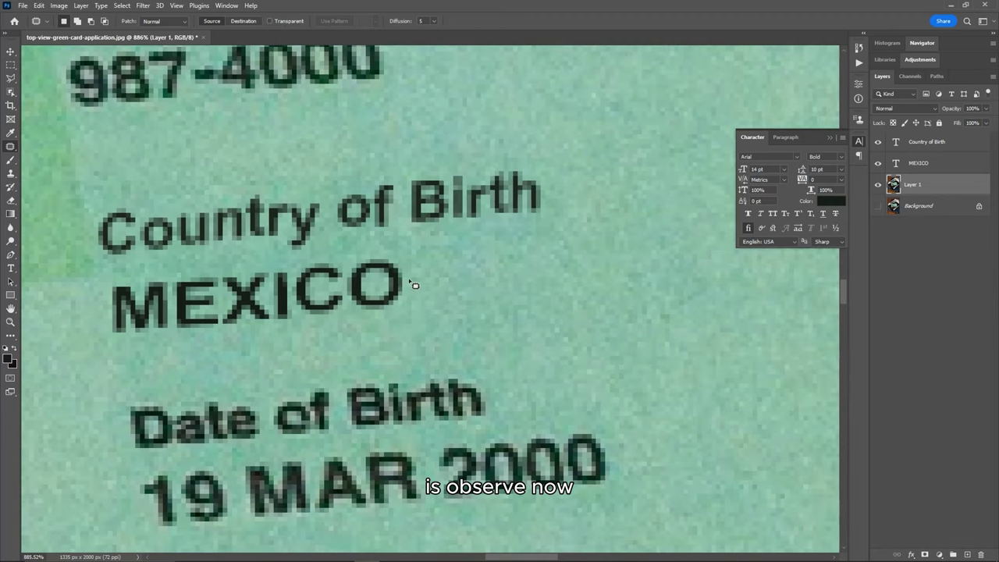
{"action": "scroll", "coordinate": [325, 334], "scroll_direction": "down", "scroll_amount": 2}
{"action": "scroll", "coordinate": [257, 364], "scroll_direction": "up", "scroll_amount": 4}
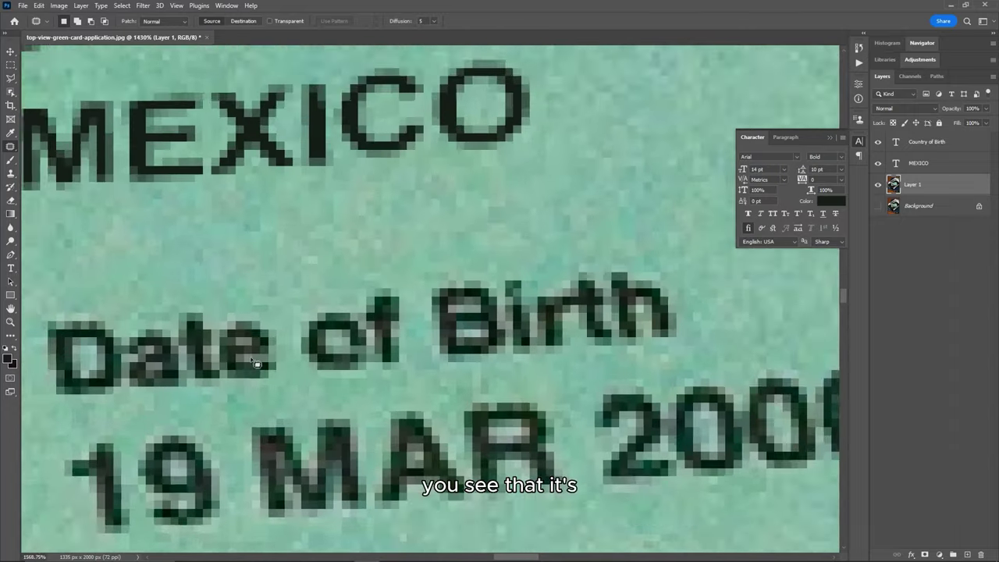
{"action": "scroll", "coordinate": [460, 328], "scroll_direction": "up", "scroll_amount": 5}
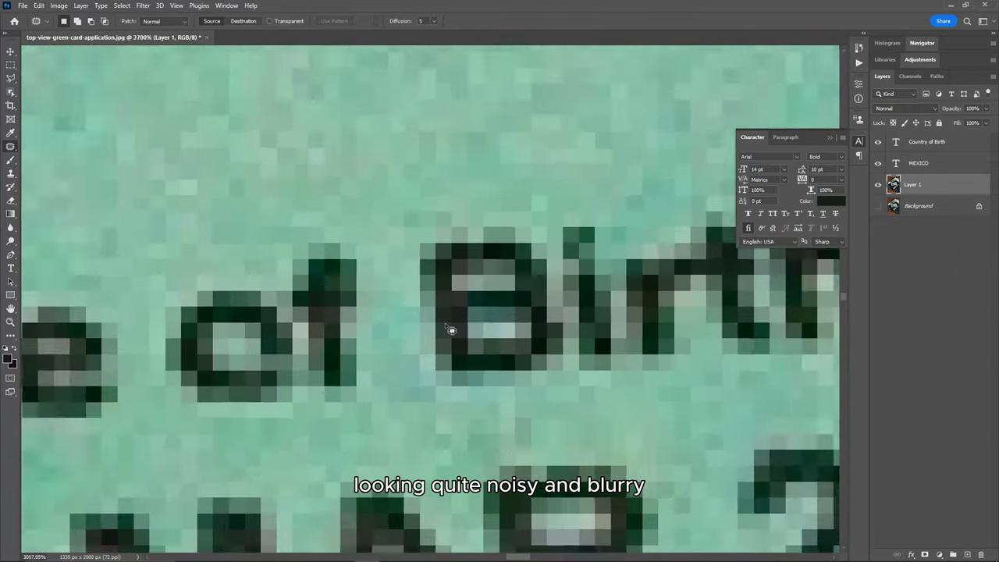
{"action": "scroll", "coordinate": [446, 328], "scroll_direction": "down", "scroll_amount": 3}
{"action": "scroll", "coordinate": [449, 328], "scroll_direction": "down", "scroll_amount": 1}
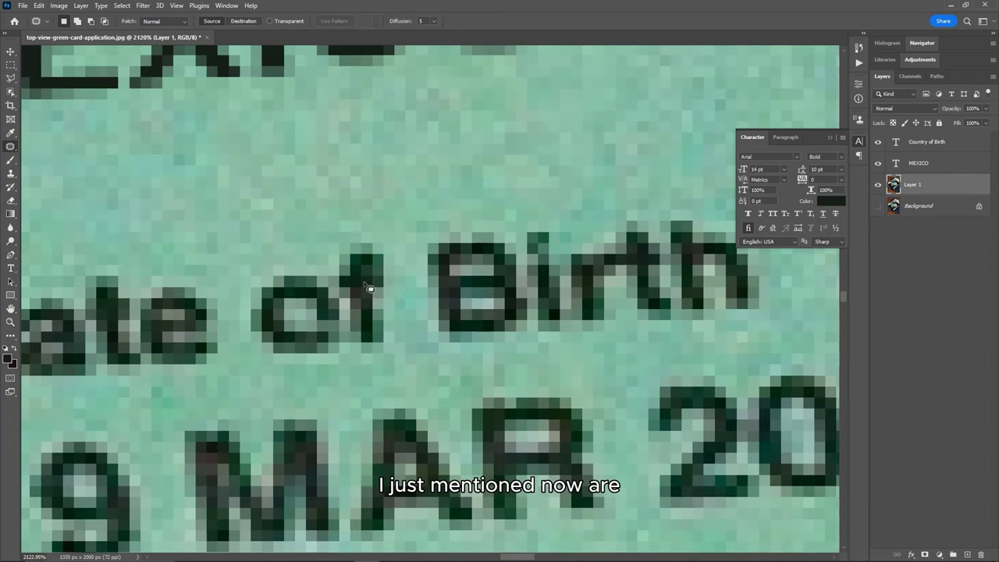
{"action": "scroll", "coordinate": [449, 328], "scroll_direction": "down", "scroll_amount": 2}
{"action": "scroll", "coordinate": [364, 290], "scroll_direction": "up", "scroll_amount": 1}
{"action": "scroll", "coordinate": [364, 291], "scroll_direction": "down", "scroll_amount": 2}
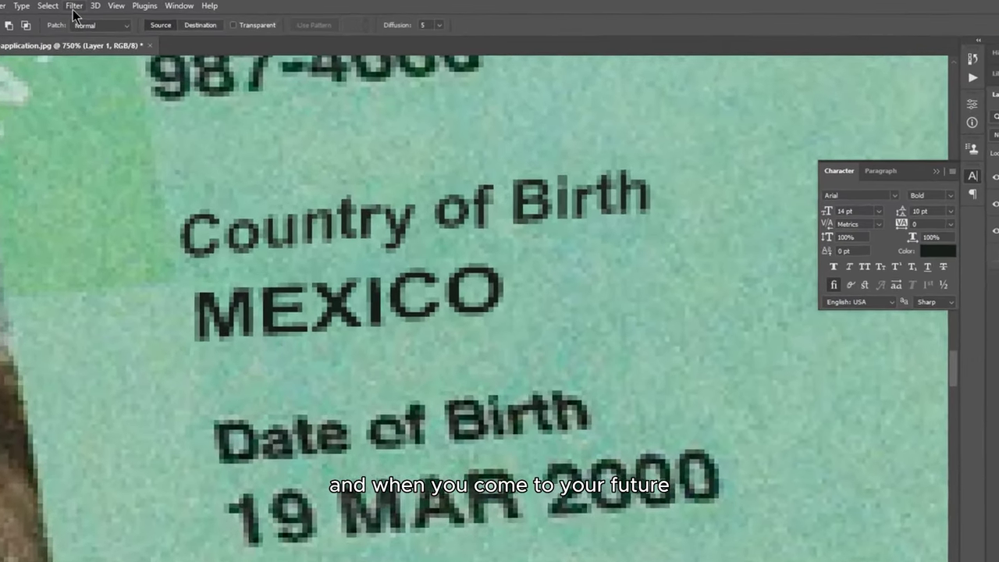
{"action": "left_click", "coordinate": [103, 7]}
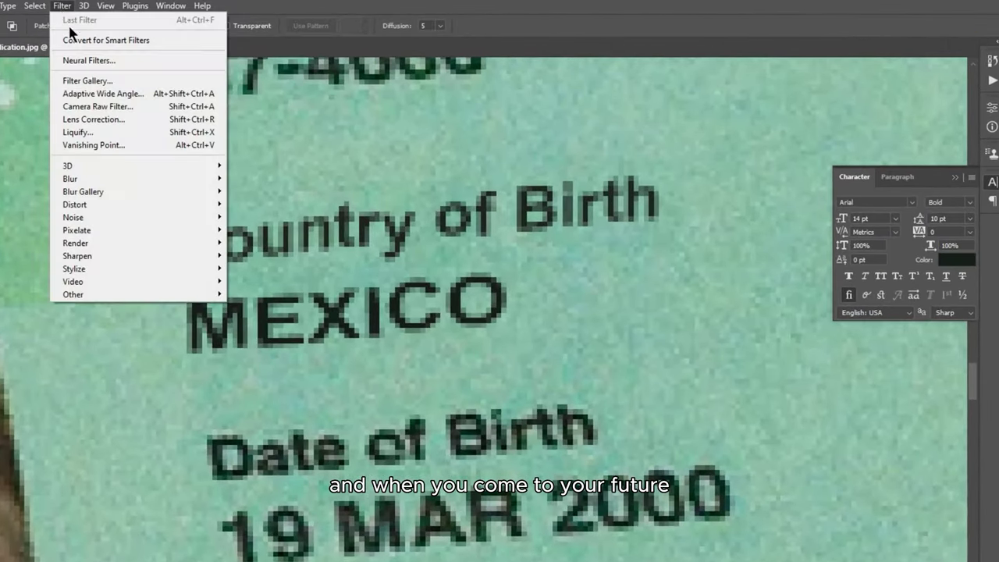
{"action": "mouse_move", "coordinate": [137, 161]}
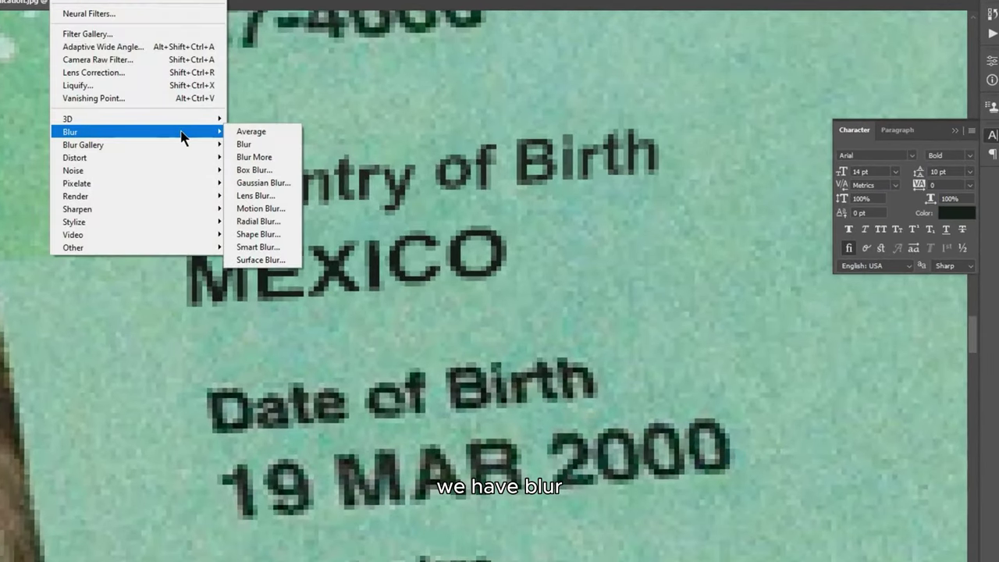
{"action": "mouse_move", "coordinate": [116, 175]}
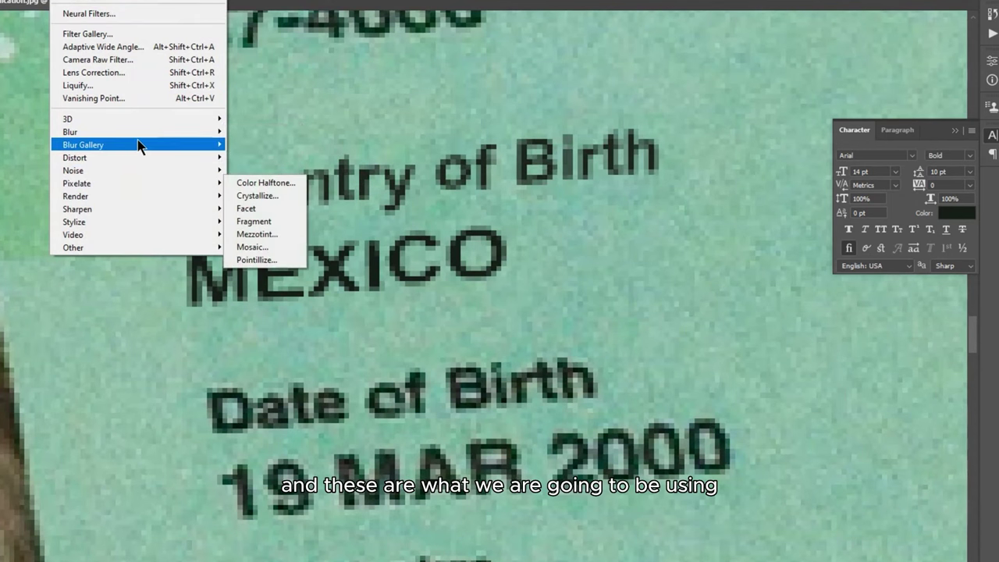
{"action": "left_click", "coordinate": [373, 259]}
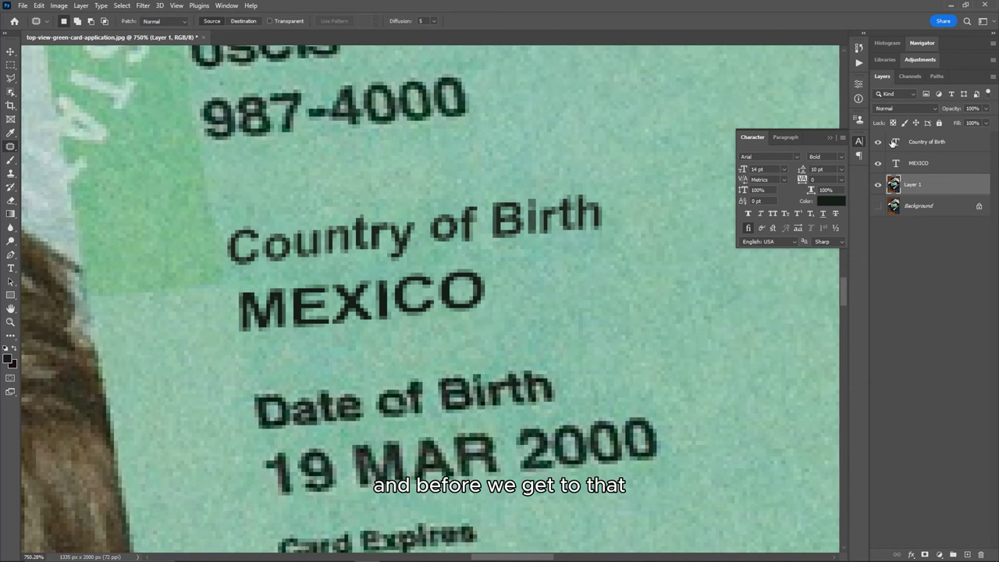
Convert the MEXICO text layer for smart filters
{"action": "left_click", "coordinate": [909, 165]}
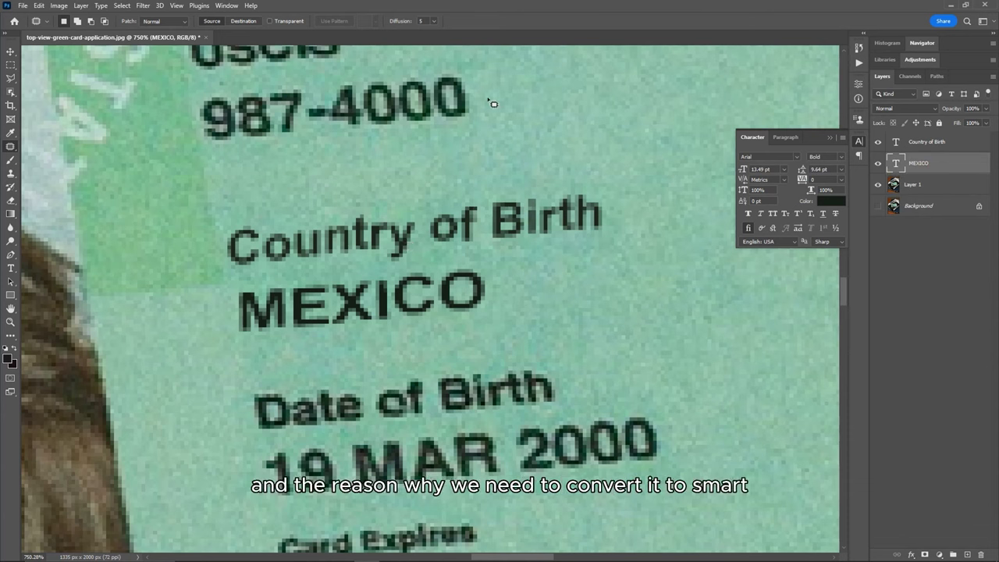
{"action": "left_click", "coordinate": [146, 6]}
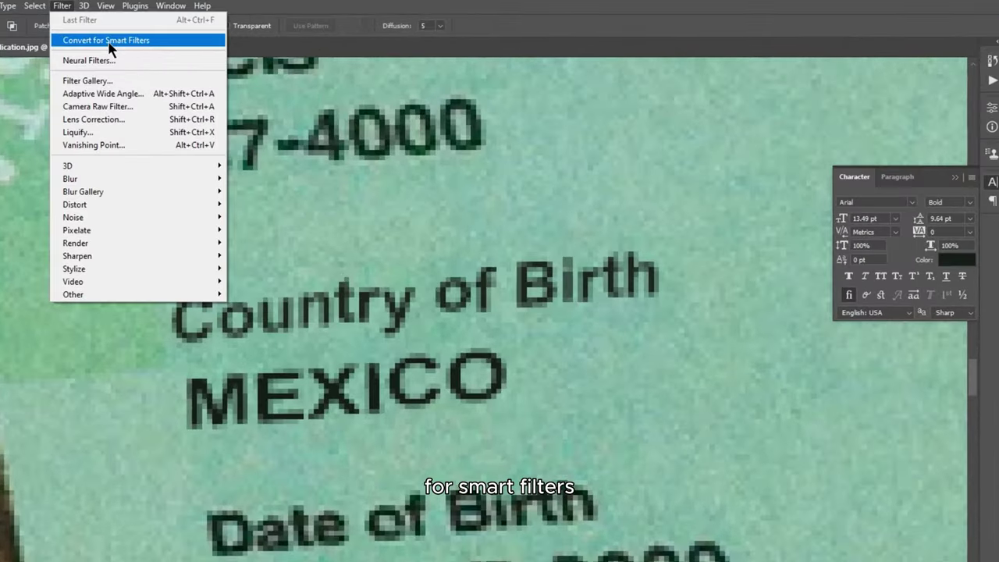
{"action": "left_click", "coordinate": [174, 33]}
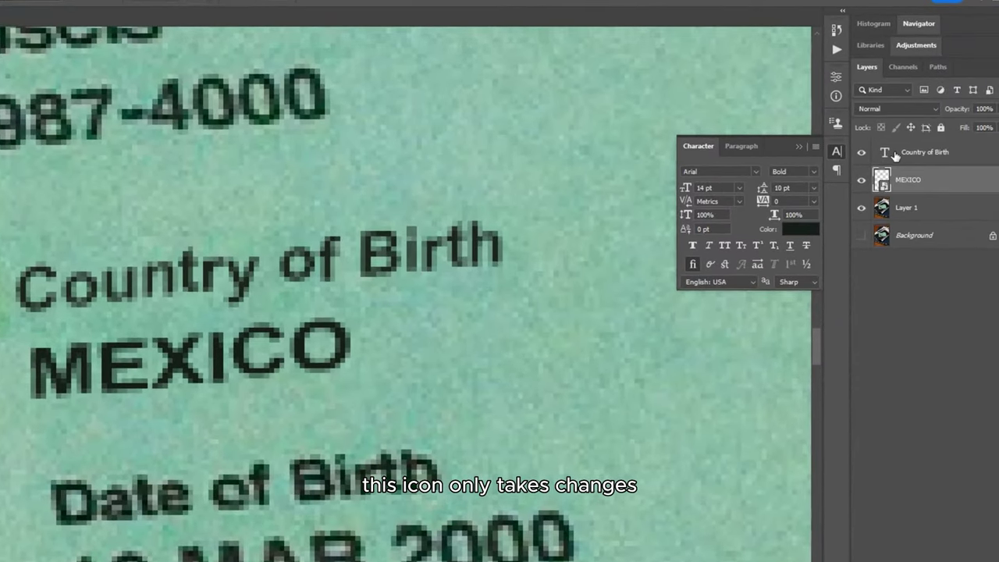
Convert the Country of Birth text layer to a smart object
{"action": "right_click", "coordinate": [894, 155]}
{"action": "left_click", "coordinate": [892, 159]}
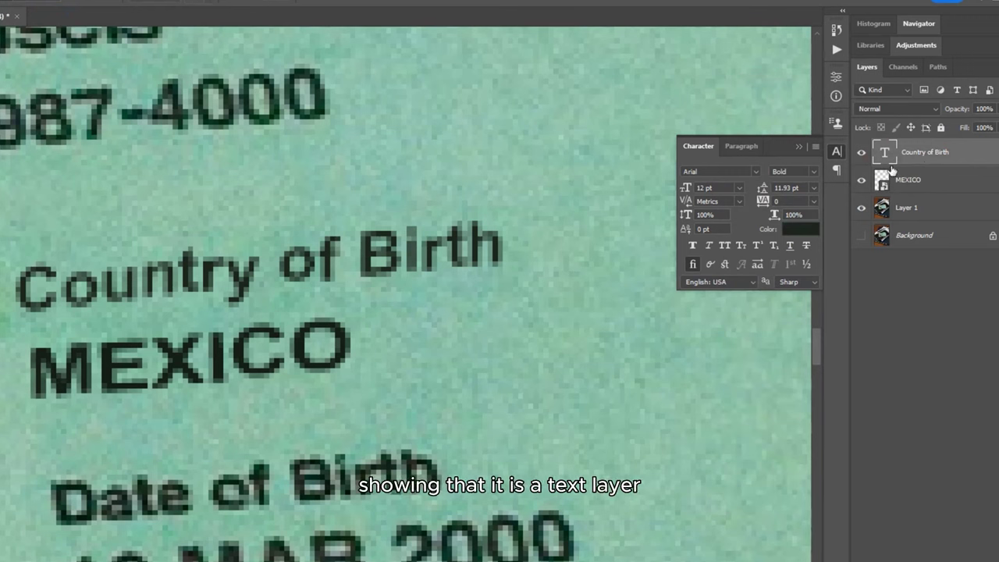
{"action": "left_click", "coordinate": [898, 180]}
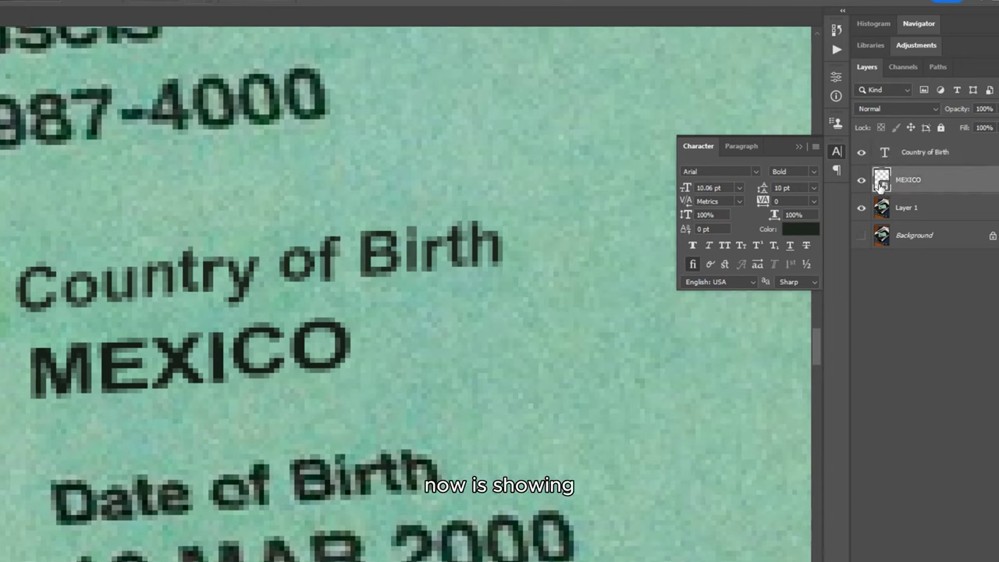
{"action": "left_click", "coordinate": [885, 153]}
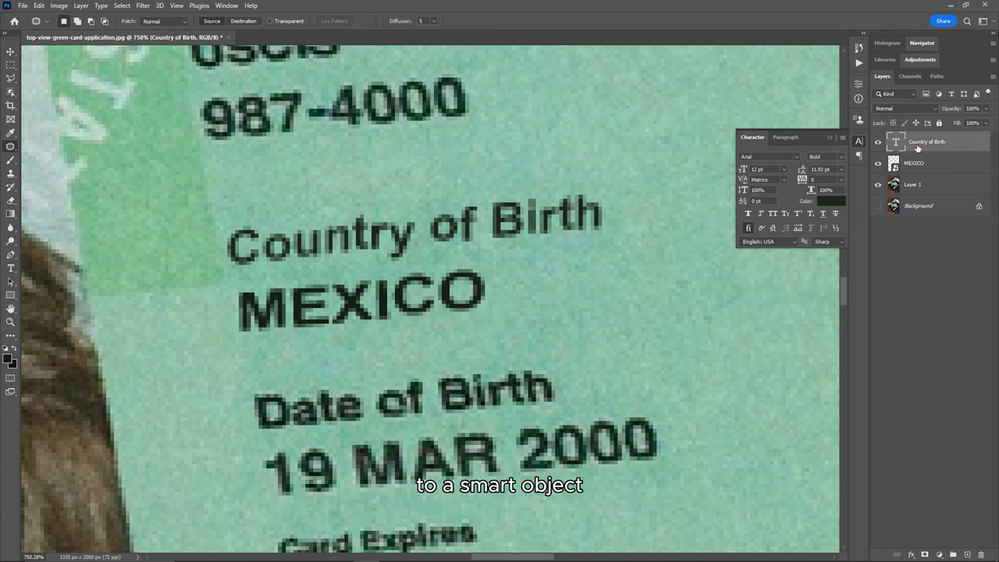
{"action": "left_click", "coordinate": [144, 6]}
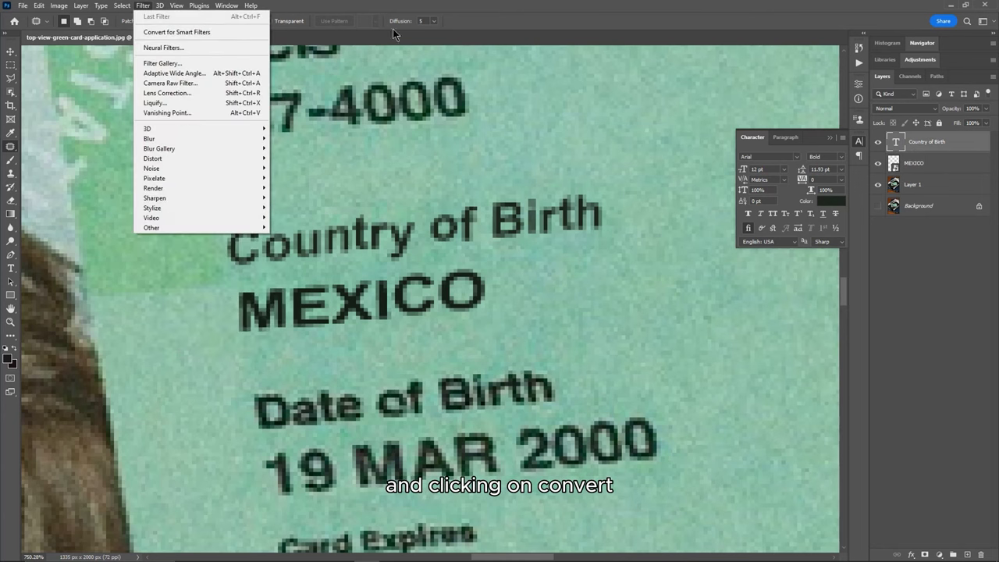
{"action": "right_click", "coordinate": [949, 149]}
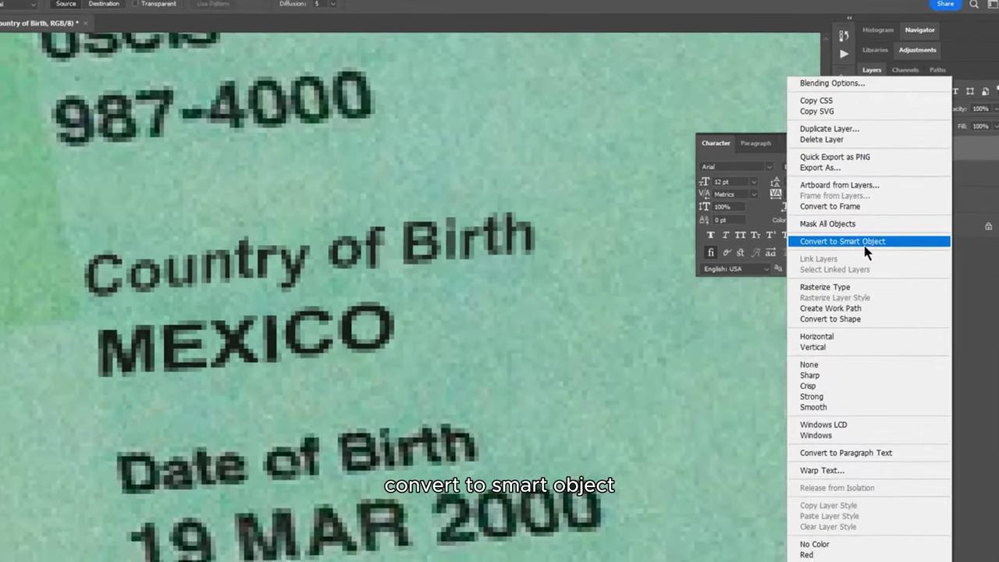
{"action": "left_click", "coordinate": [858, 218]}
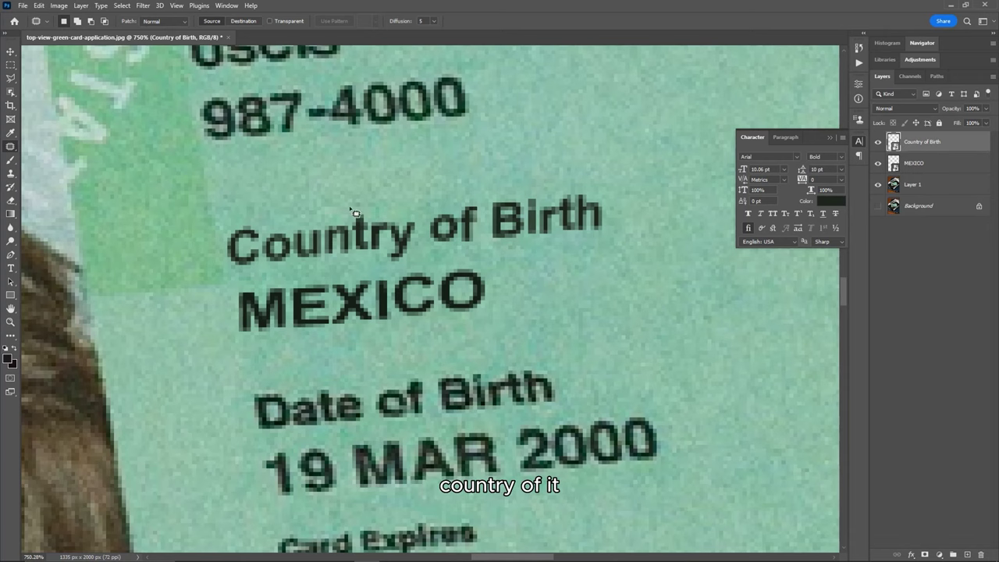
{"action": "scroll", "coordinate": [374, 257], "scroll_direction": "up", "scroll_amount": 3}
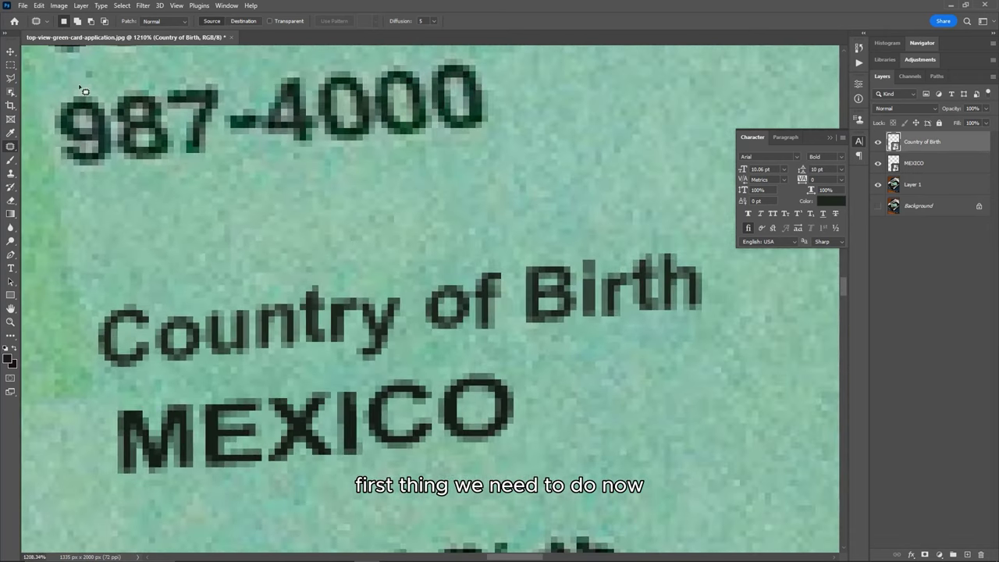
Apply Add Noise at 5% with Uniform distribution and monochromatic off to Country of Birth
{"action": "left_click", "coordinate": [143, 6]}
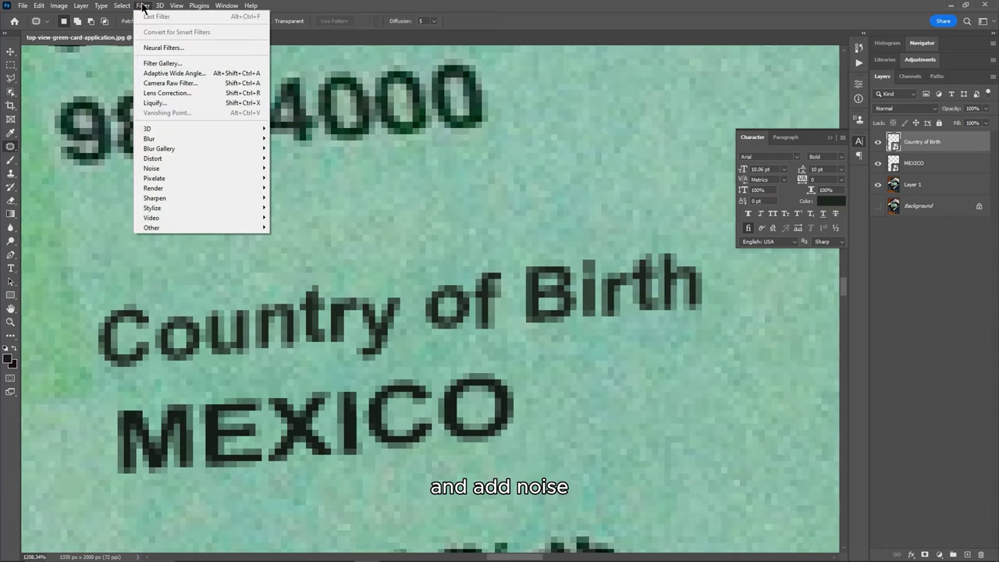
{"action": "mouse_move", "coordinate": [203, 168]}
{"action": "left_click", "coordinate": [288, 169]}
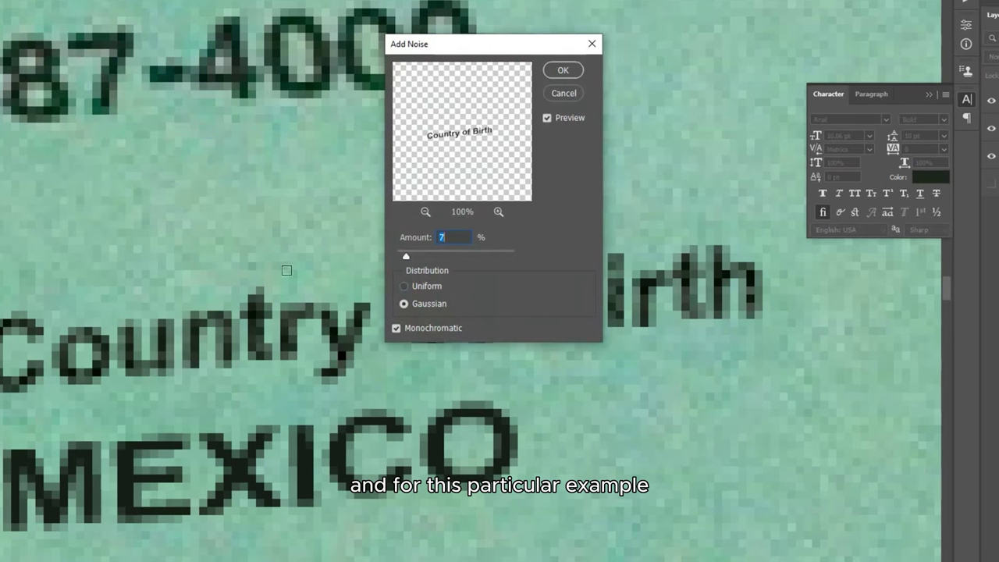
{"action": "left_click", "coordinate": [426, 287]}
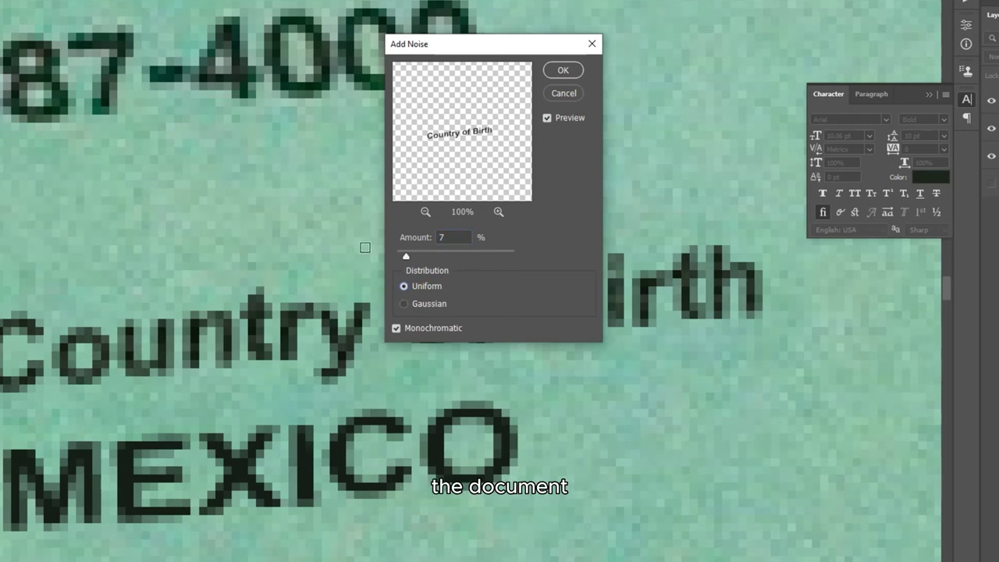
{"action": "left_click", "coordinate": [433, 327]}
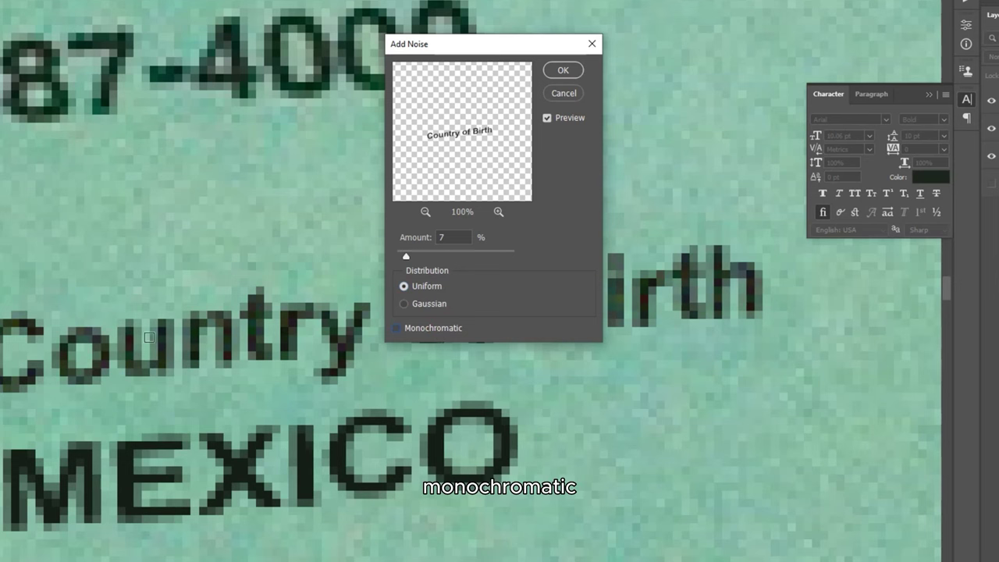
{"action": "scroll", "coordinate": [17, 86], "scroll_direction": "up", "scroll_amount": 1}
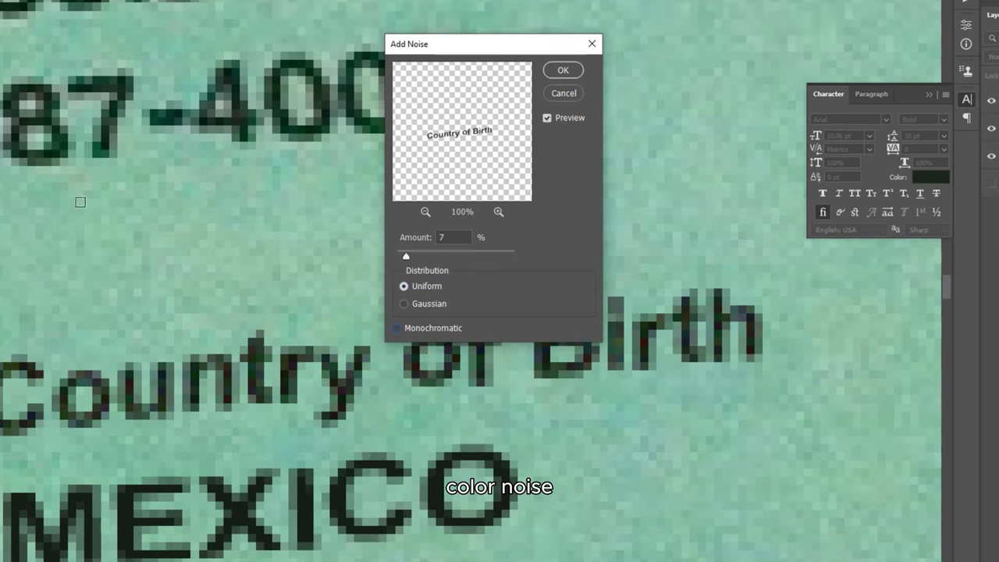
{"action": "left_click", "coordinate": [411, 331]}
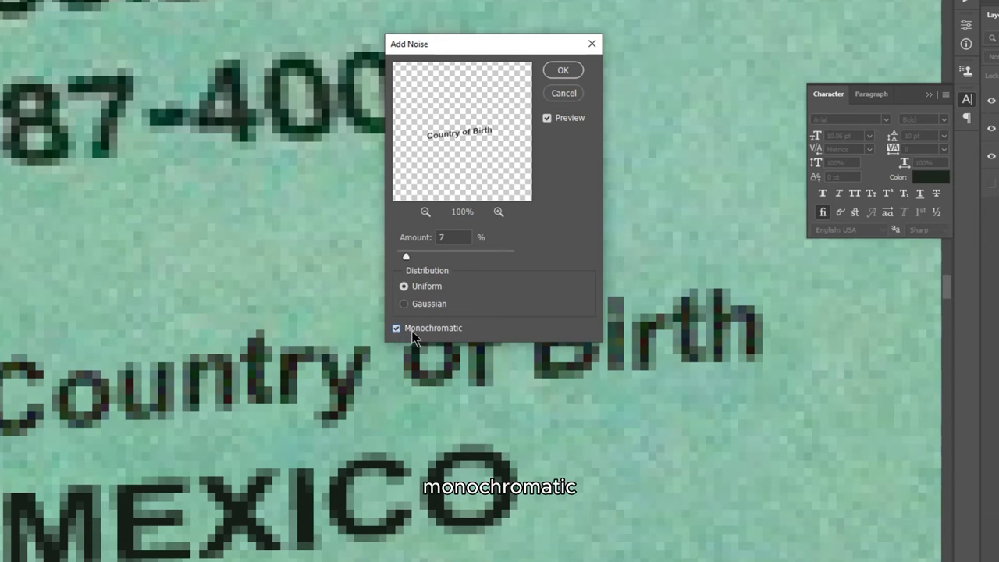
{"action": "left_click", "coordinate": [412, 332]}
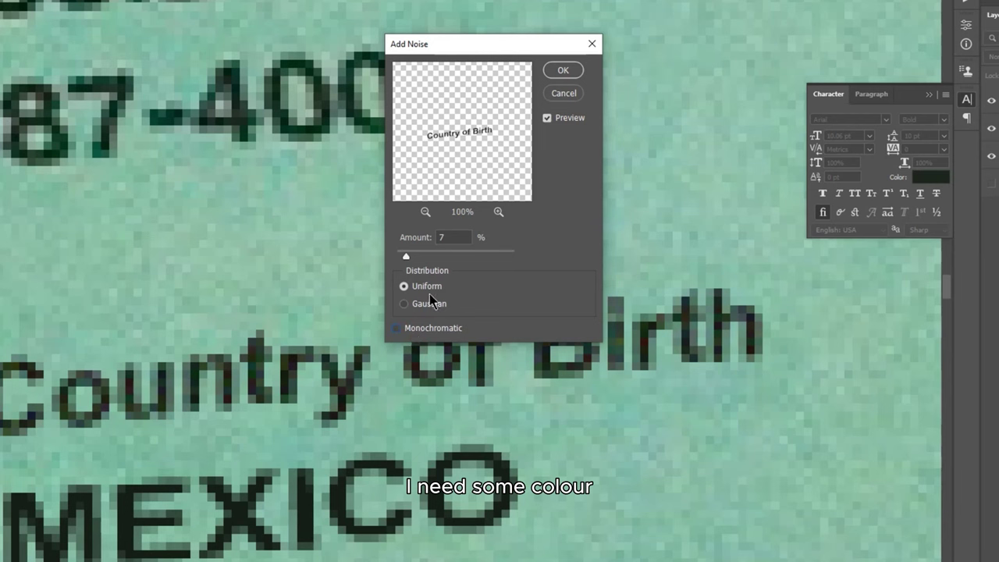
{"action": "double_click", "coordinate": [456, 238]}
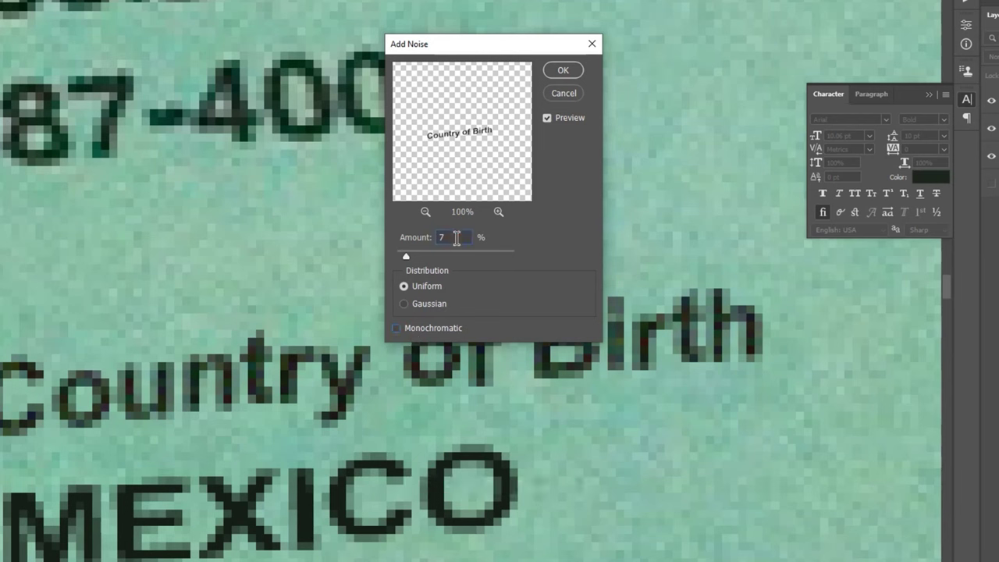
{"action": "type", "text": "5"}
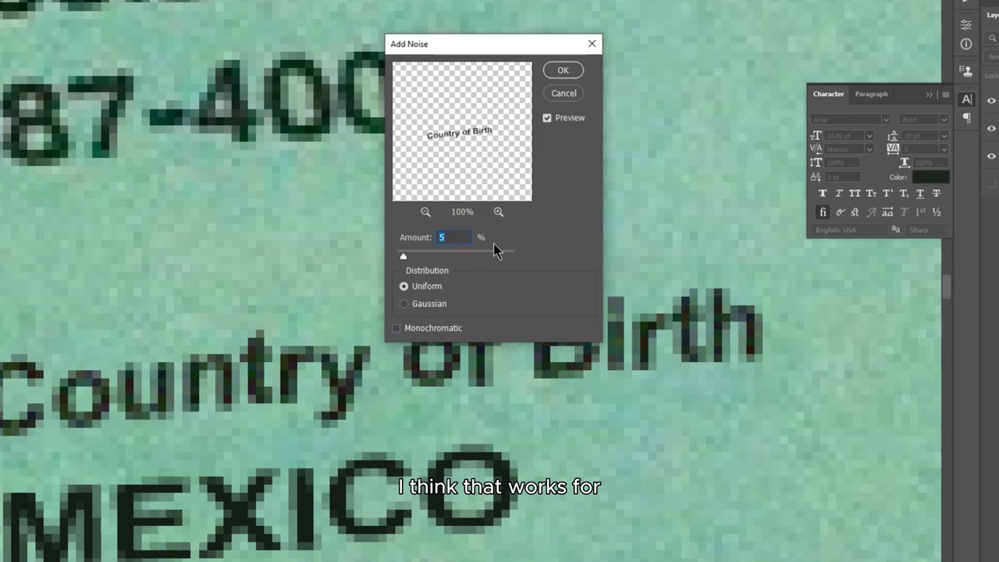
{"action": "left_click", "coordinate": [562, 73]}
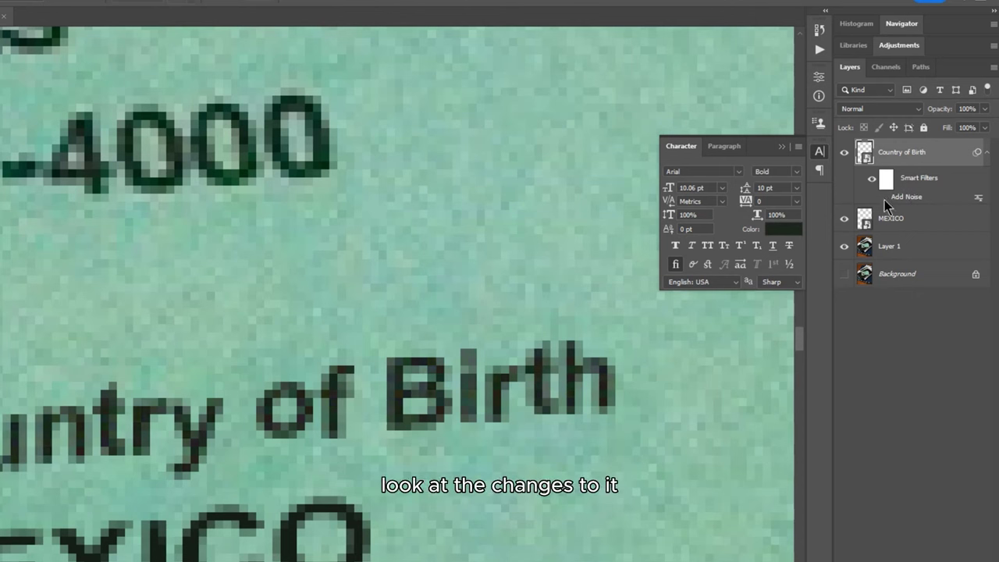
{"action": "left_click", "coordinate": [884, 200]}
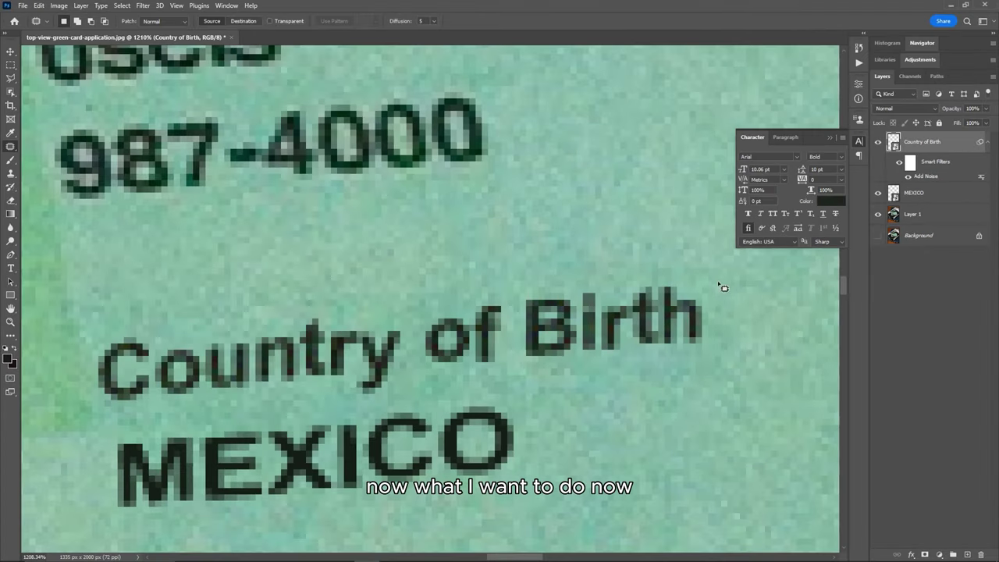
{"action": "left_click", "coordinate": [144, 7]}
{"action": "mouse_move", "coordinate": [201, 181]}
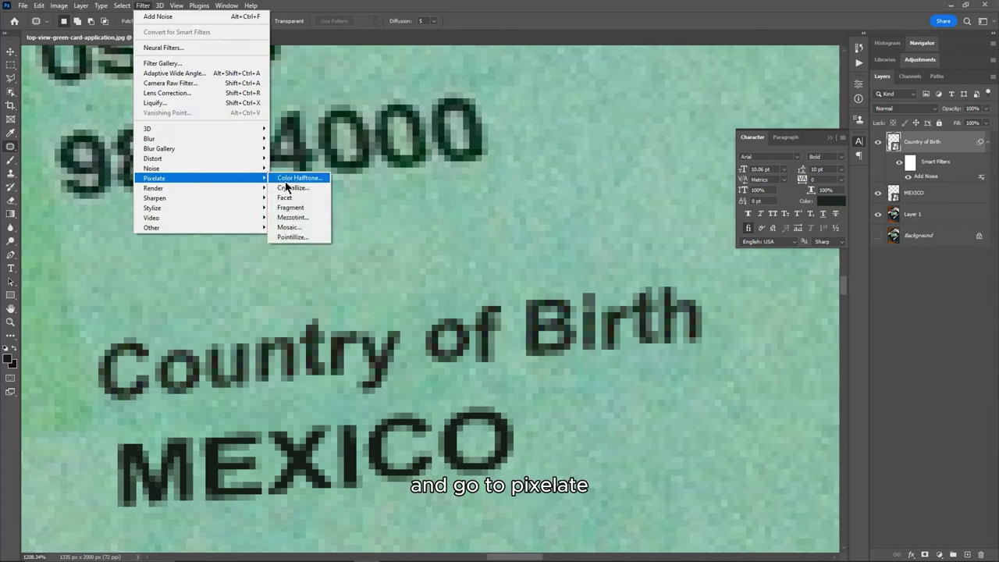
{"action": "left_click", "coordinate": [287, 227]}
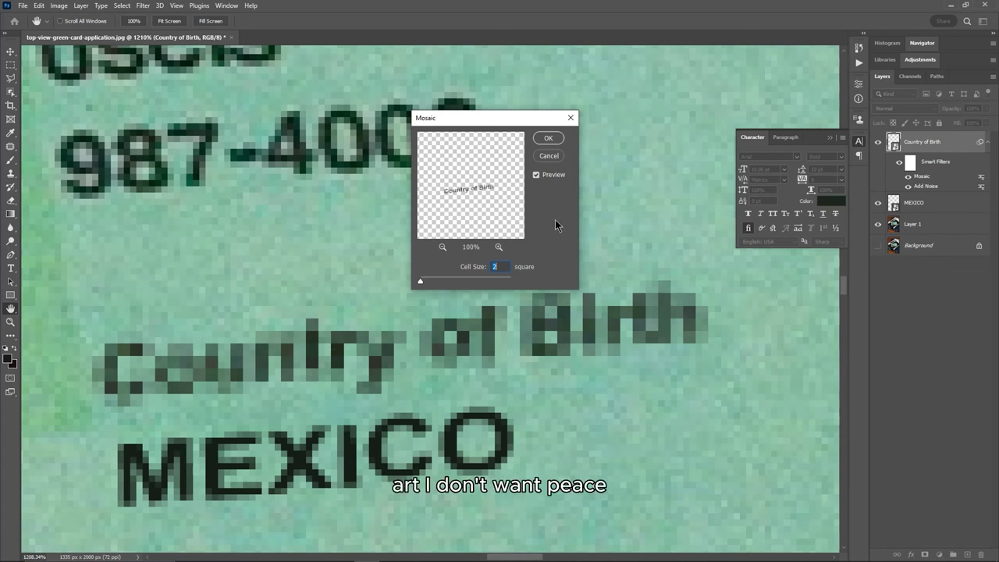
{"action": "left_click", "coordinate": [548, 156]}
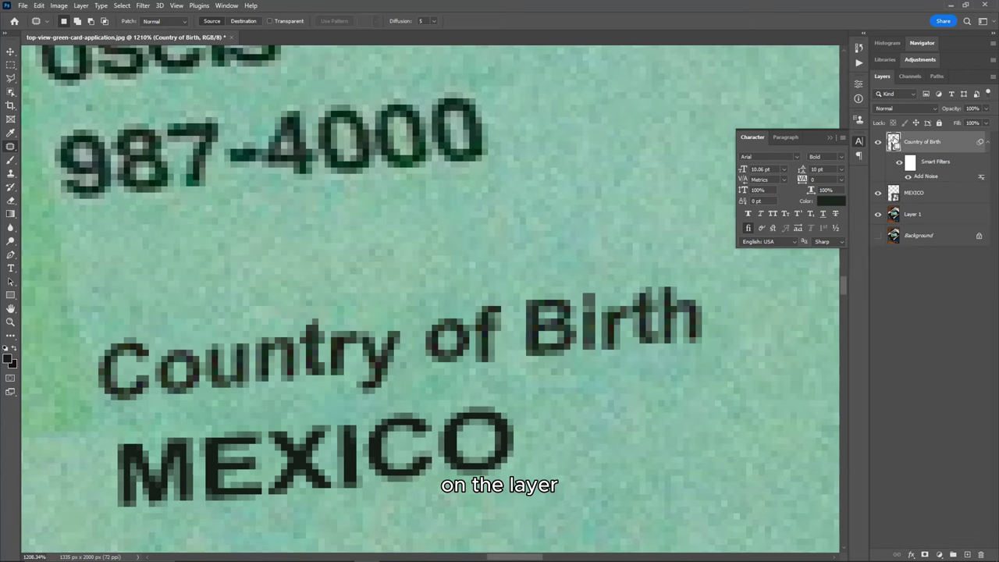
Load a selection around the Country of Birth lettering and apply Mosaic with cell size 2
{"action": "left_click", "coordinate": [894, 141], "text": "ctrl"}
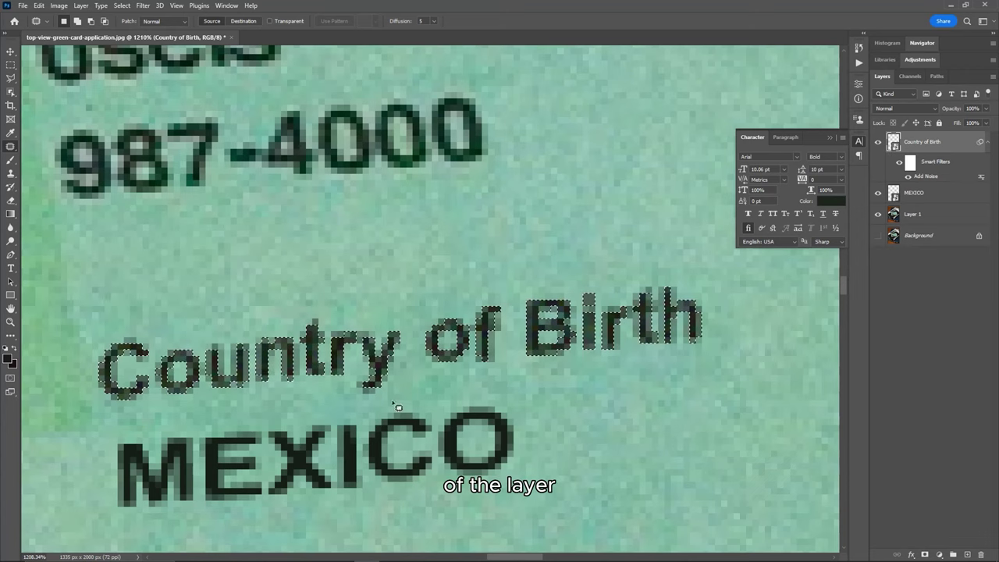
{"action": "left_click", "coordinate": [9, 76]}
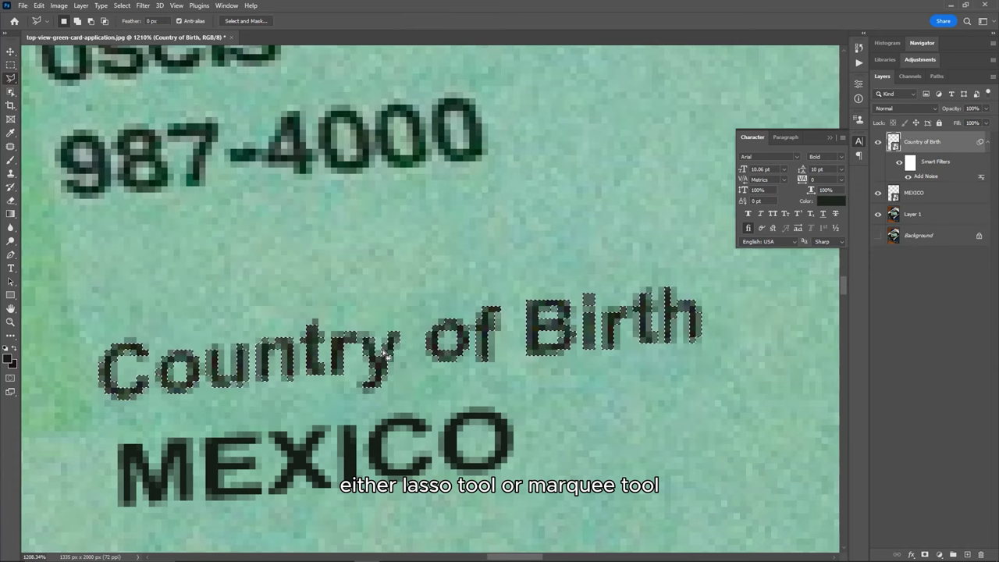
{"action": "right_click", "coordinate": [512, 438]}
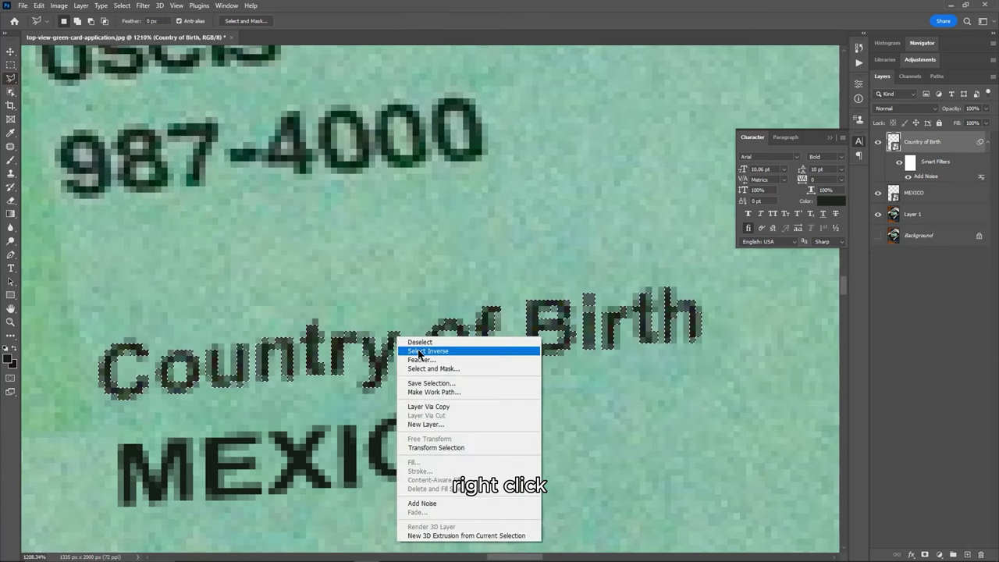
{"action": "left_click", "coordinate": [430, 351]}
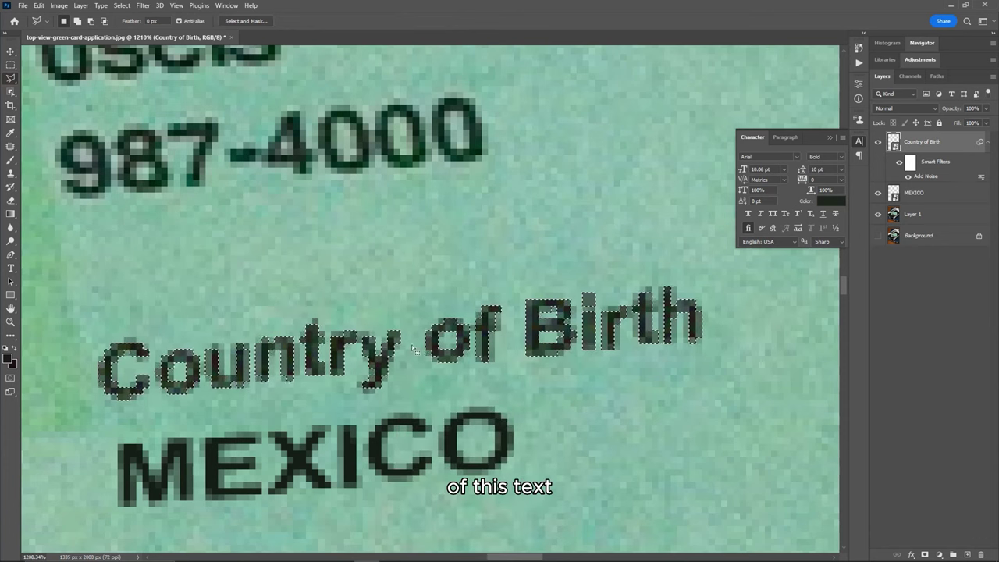
{"action": "left_click", "coordinate": [143, 6]}
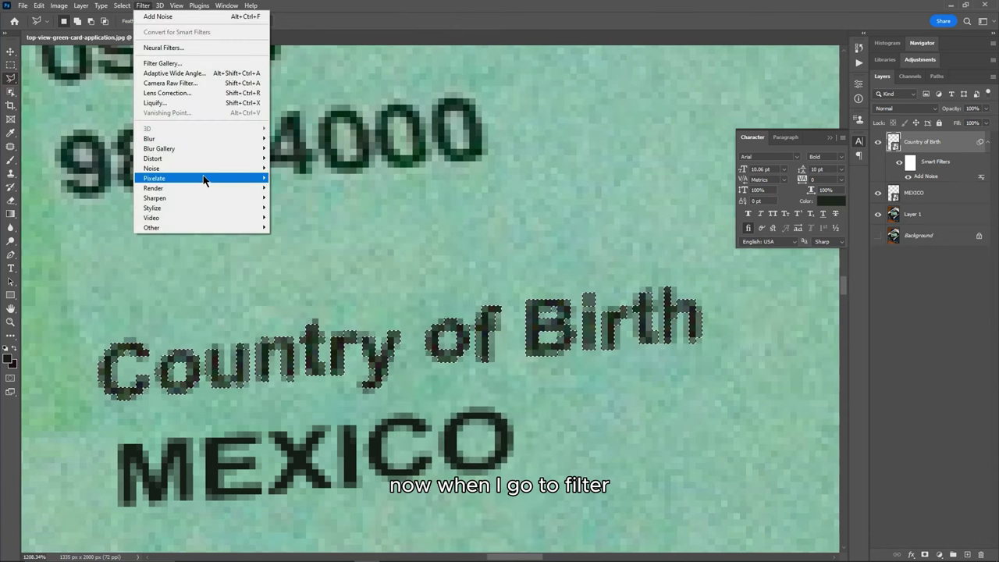
{"action": "mouse_move", "coordinate": [255, 184]}
{"action": "left_click", "coordinate": [292, 227]}
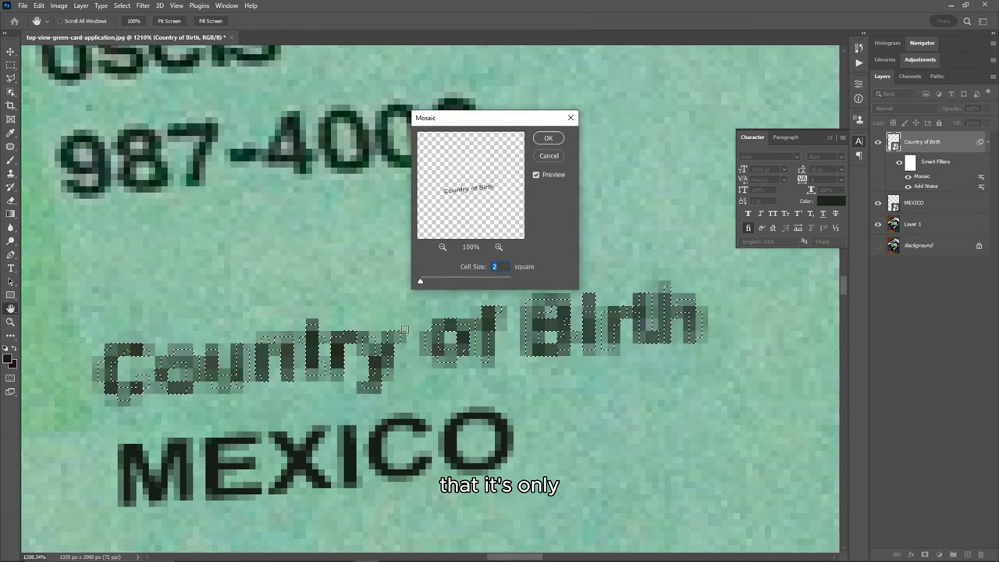
{"action": "left_click", "coordinate": [503, 268]}
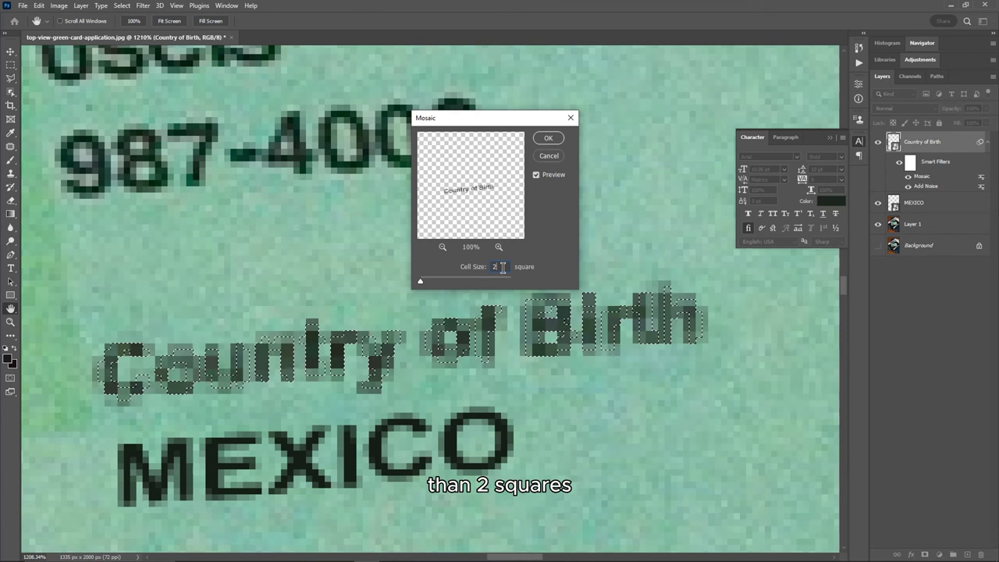
{"action": "left_click", "coordinate": [547, 138]}
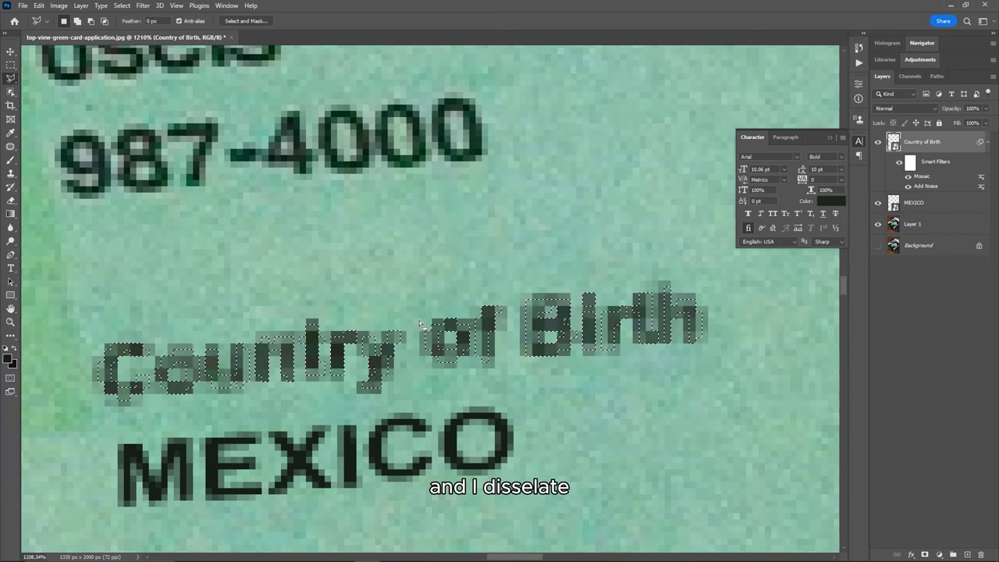
Deselect, then set the Mosaic filter's blending opacity to 15%
{"action": "key", "text": "ctrl+d"}
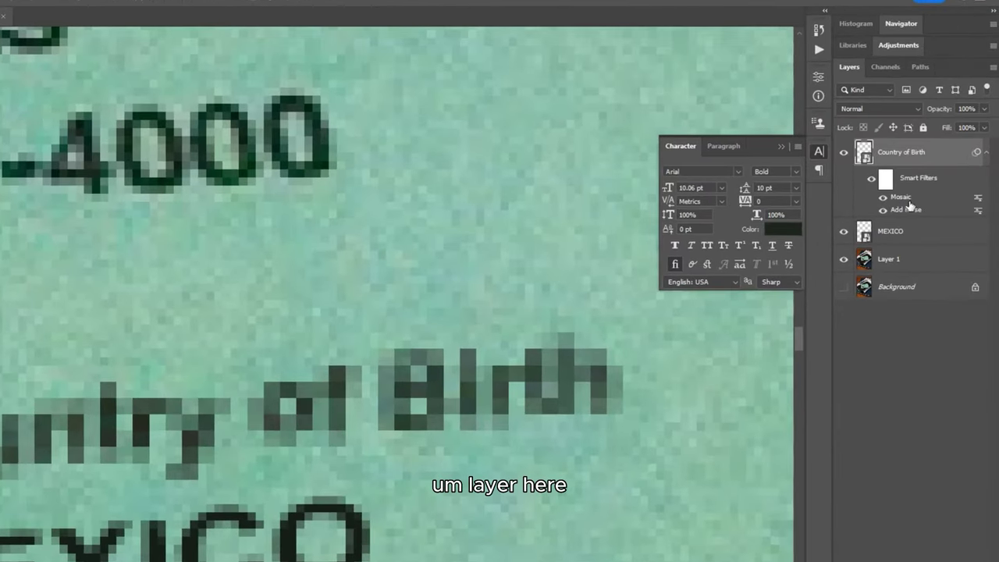
{"action": "double_click", "coordinate": [977, 199]}
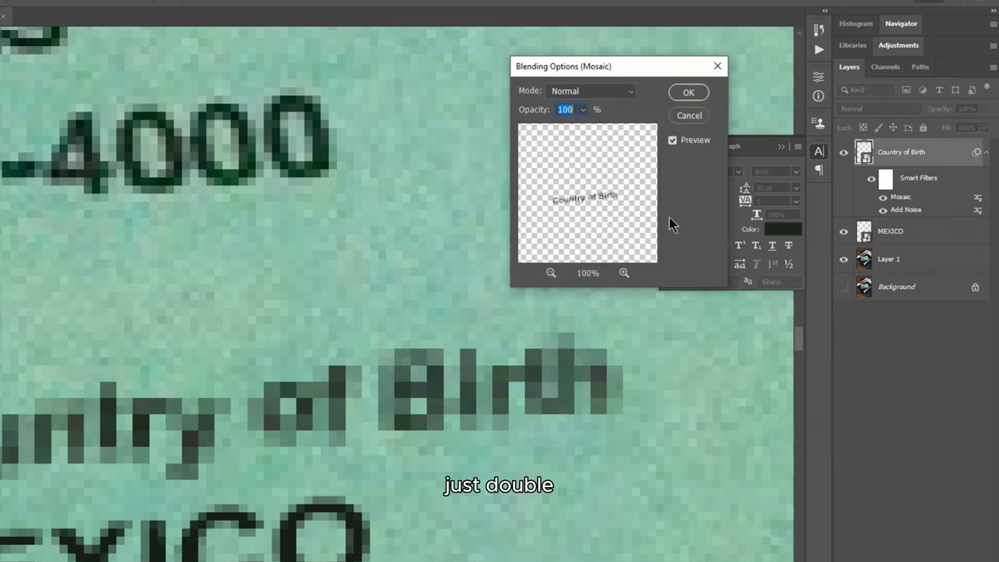
{"action": "left_click", "coordinate": [582, 67]}
{"action": "left_click_drag", "start_coordinate": [583, 66], "coordinate": [432, 82]}
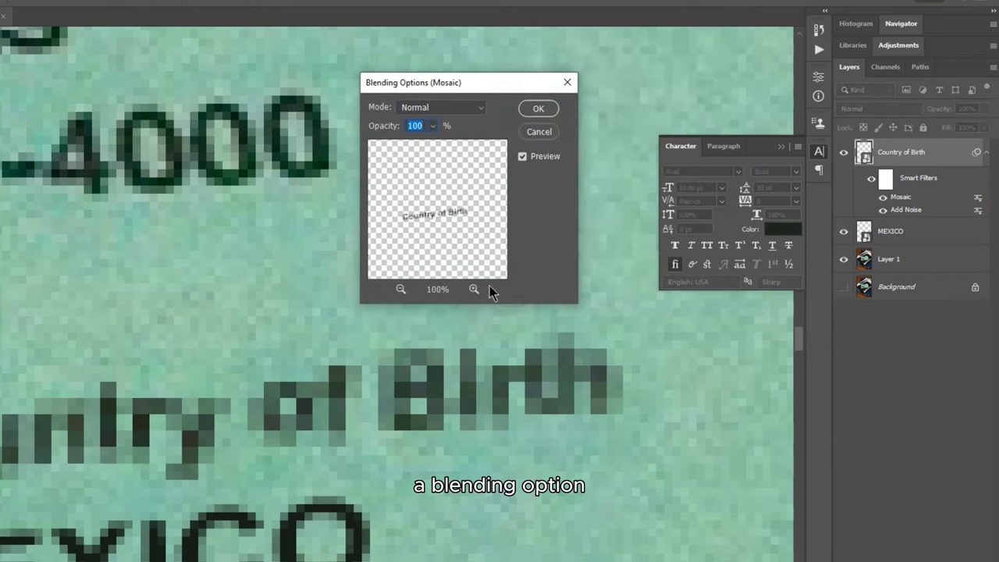
{"action": "left_click", "coordinate": [434, 126]}
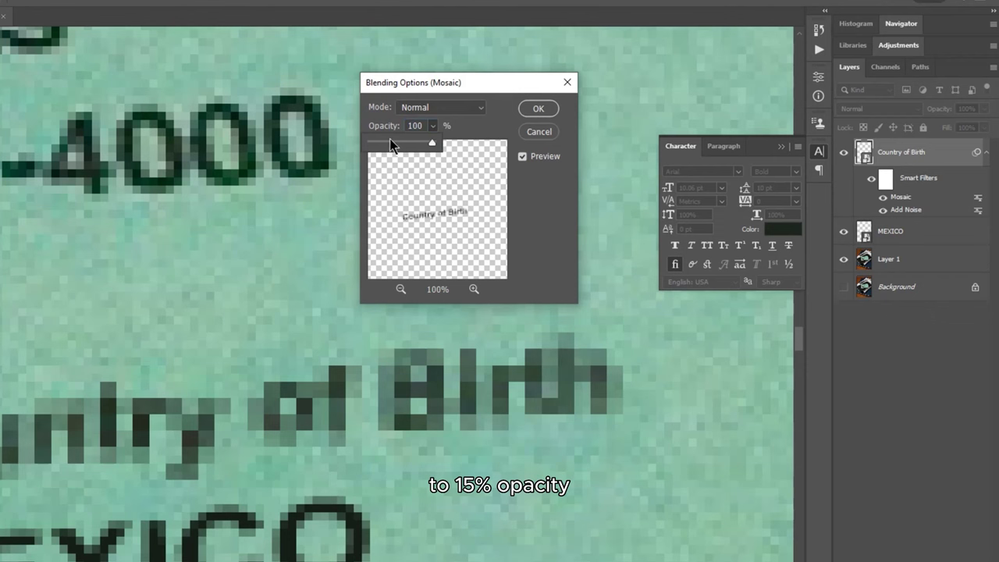
{"action": "mouse_move", "coordinate": [390, 141]}
{"action": "left_mouse_down"}
{"action": "mouse_move", "coordinate": [370, 145]}
{"action": "mouse_move", "coordinate": [380, 148]}
{"action": "left_mouse_up"}
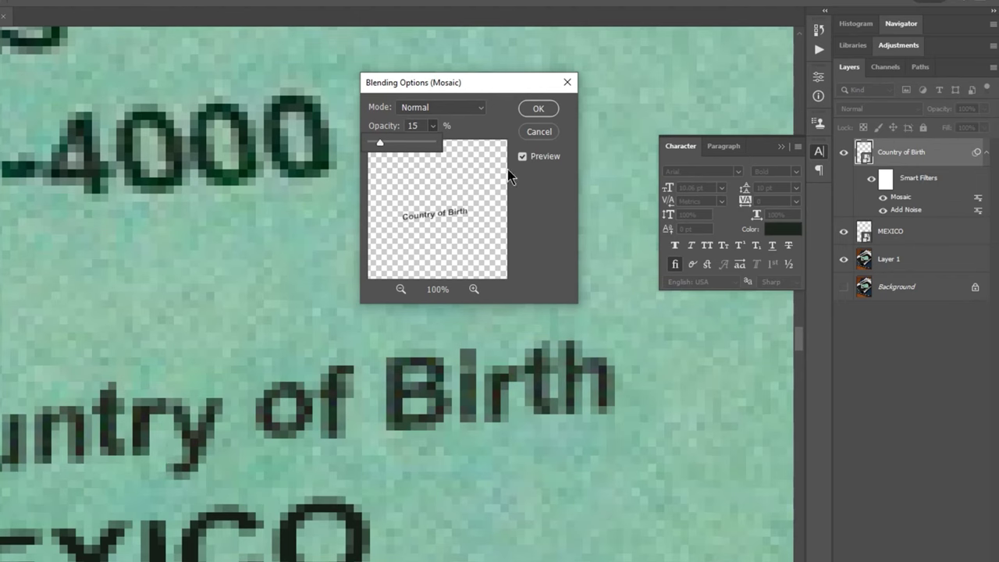
{"action": "left_click", "coordinate": [534, 109]}
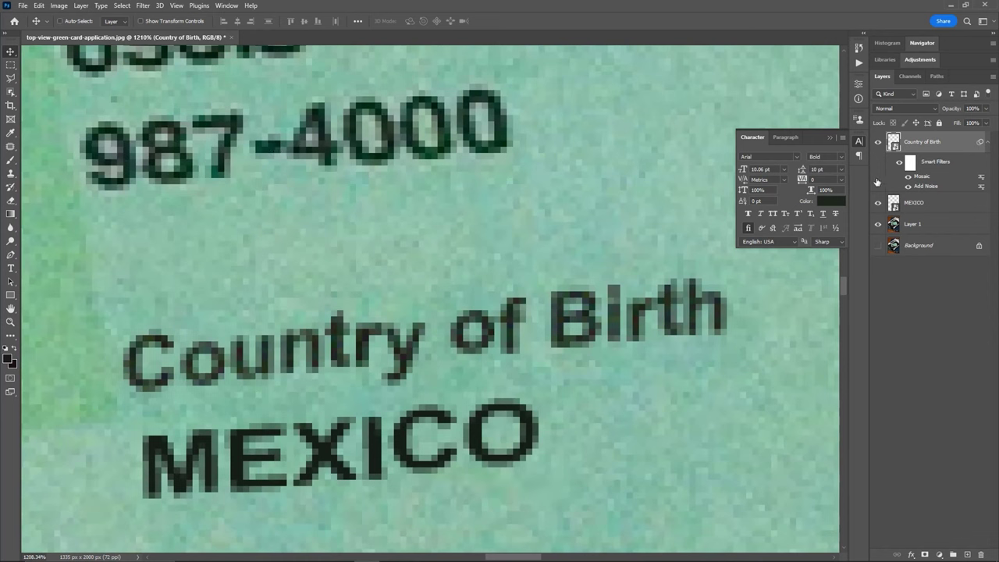
{"action": "left_click", "coordinate": [143, 6]}
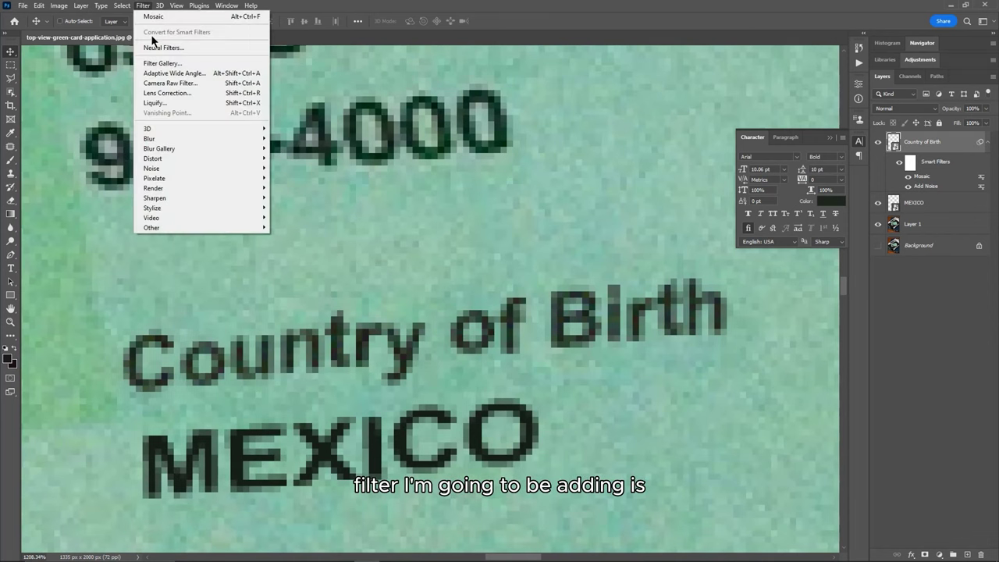
{"action": "mouse_move", "coordinate": [226, 139]}
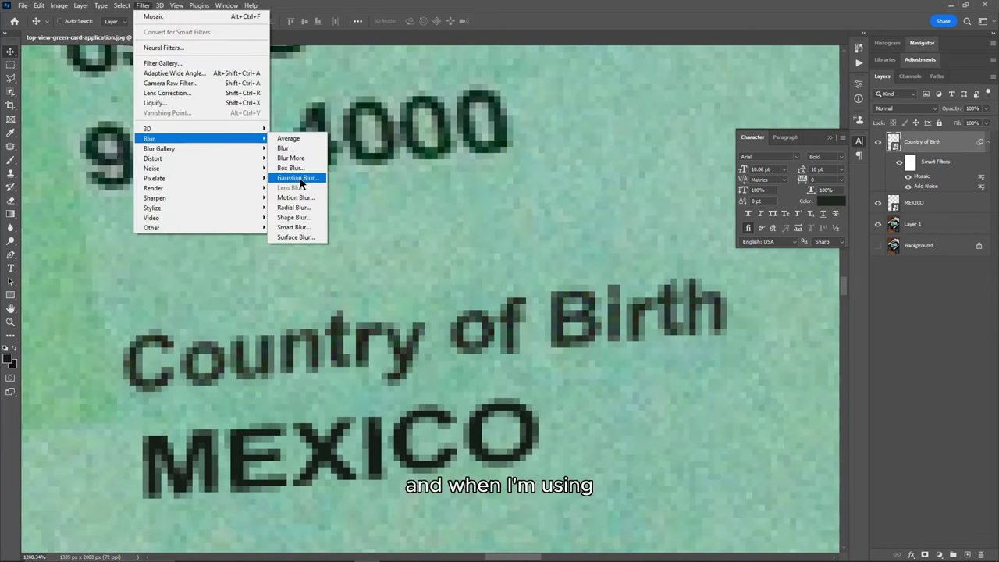
Add a Gaussian Blur of 0.3 pixels to the Country of Birth layer
{"action": "left_click", "coordinate": [300, 179]}
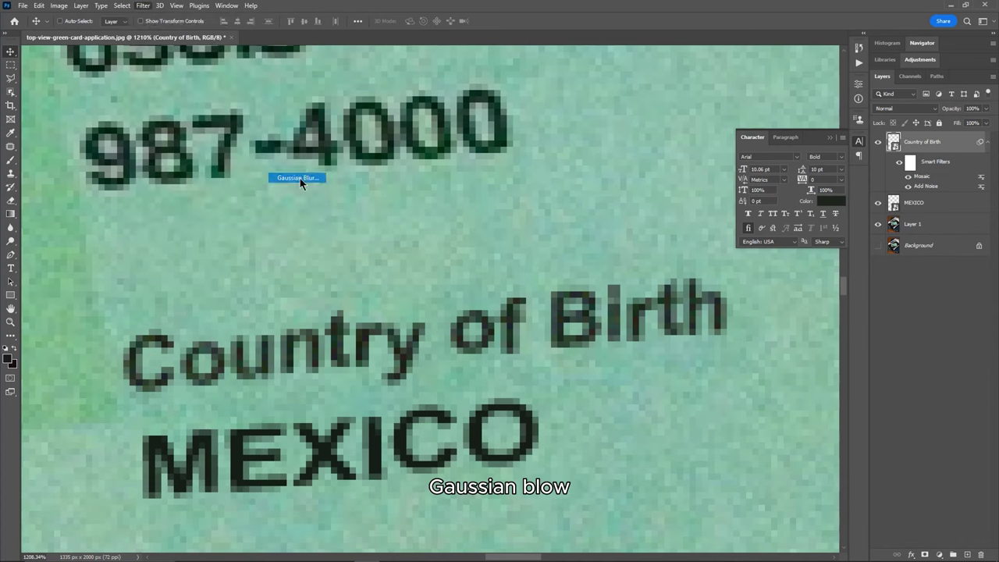
{"action": "left_click_drag", "start_coordinate": [721, 221], "coordinate": [614, 153]}
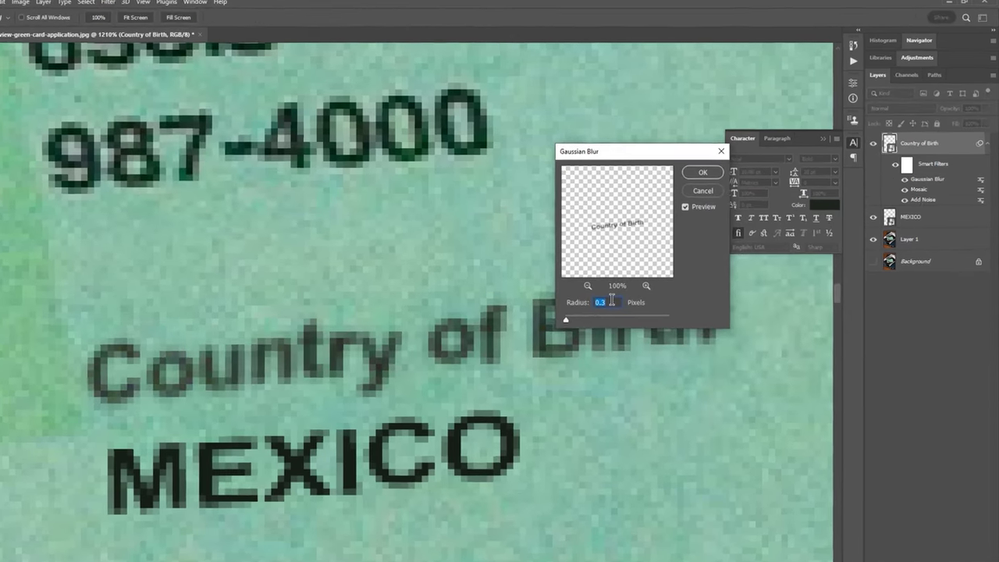
{"action": "key", "text": "Down"}
{"action": "key", "text": "Down"}
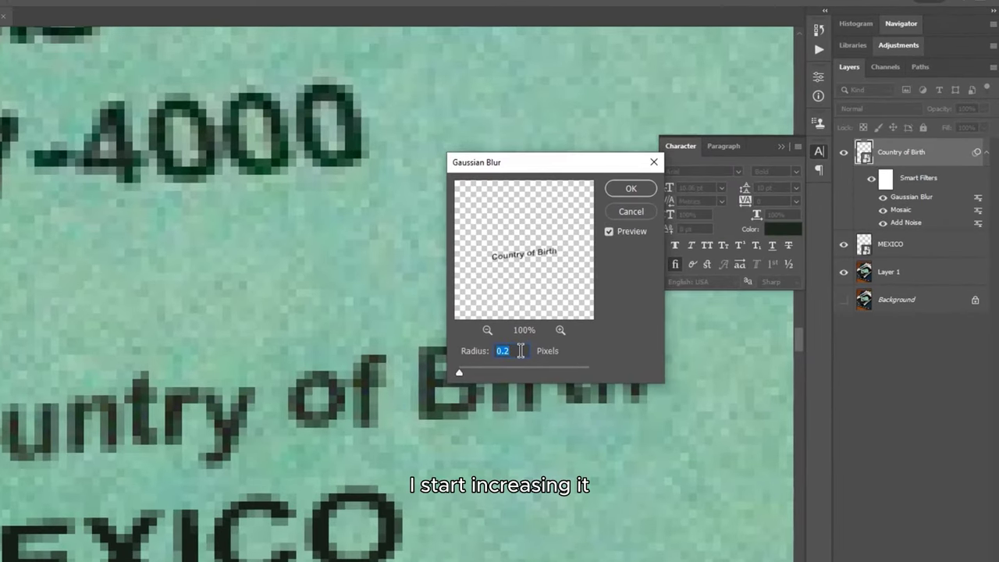
{"action": "key", "text": "Up"}
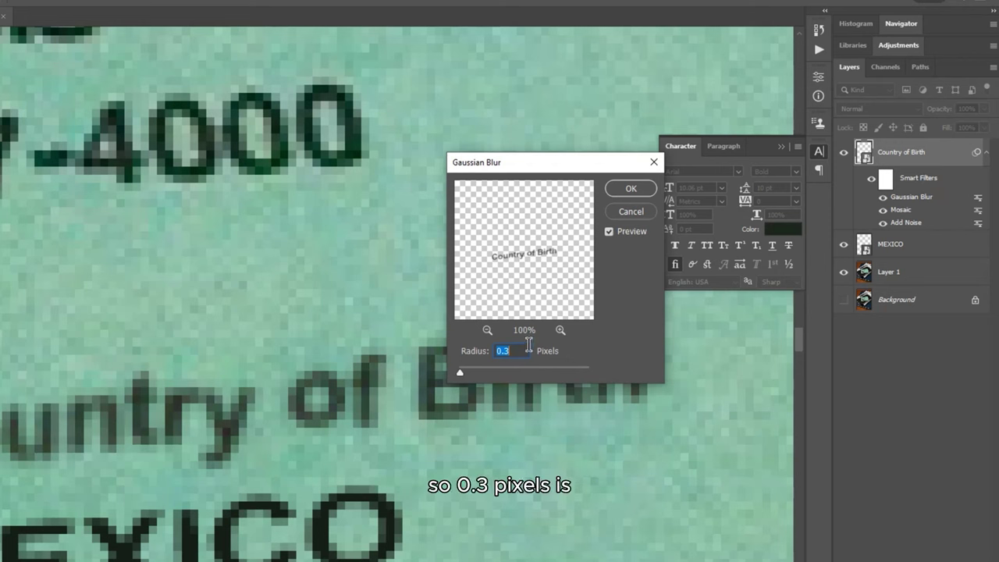
{"action": "left_click", "coordinate": [621, 188]}
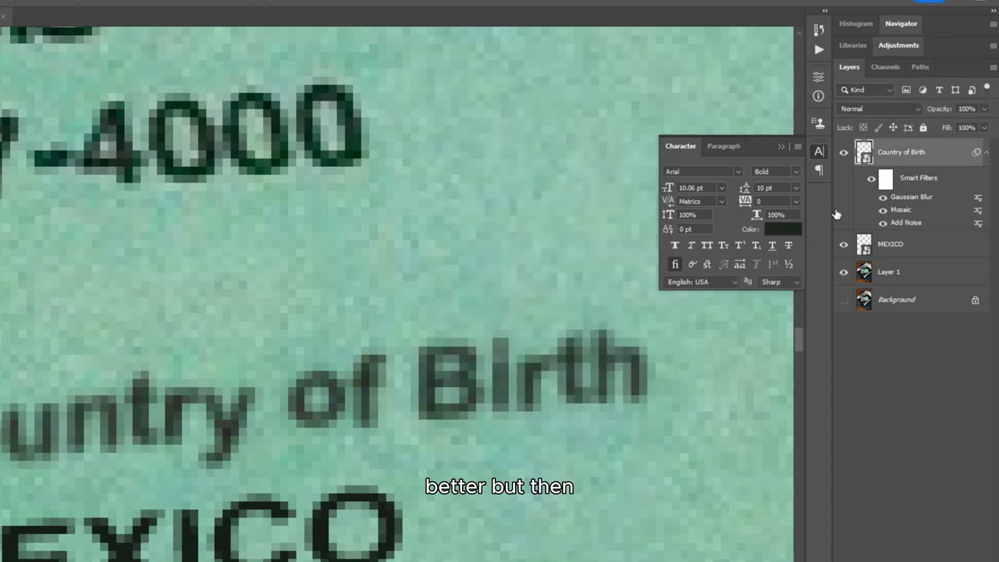
Blend the Gaussian Blur filter at 30% opacity in Multiply mode
{"action": "double_click", "coordinate": [977, 200]}
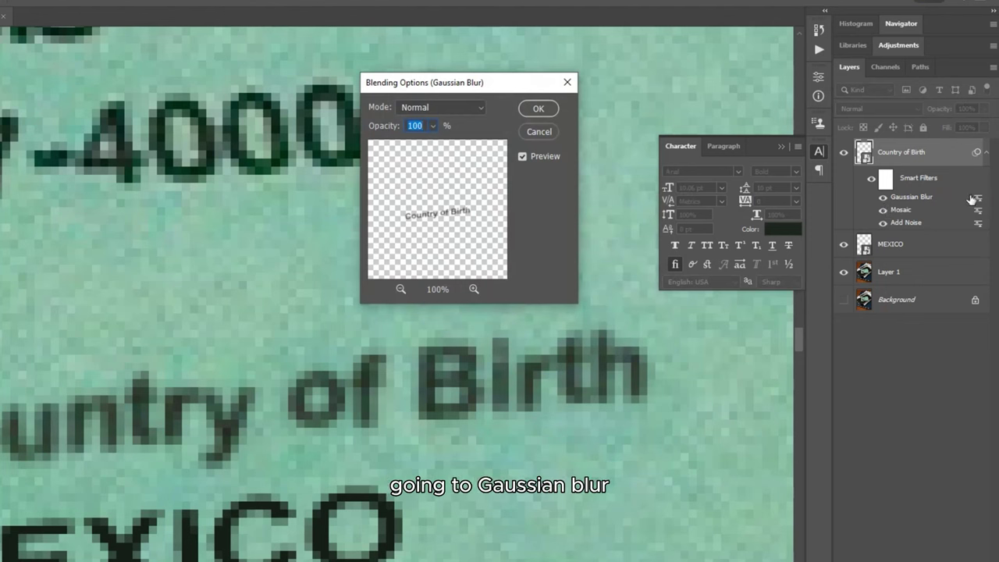
{"action": "left_click", "coordinate": [431, 126]}
{"action": "left_click_drag", "start_coordinate": [386, 142], "coordinate": [390, 148]}
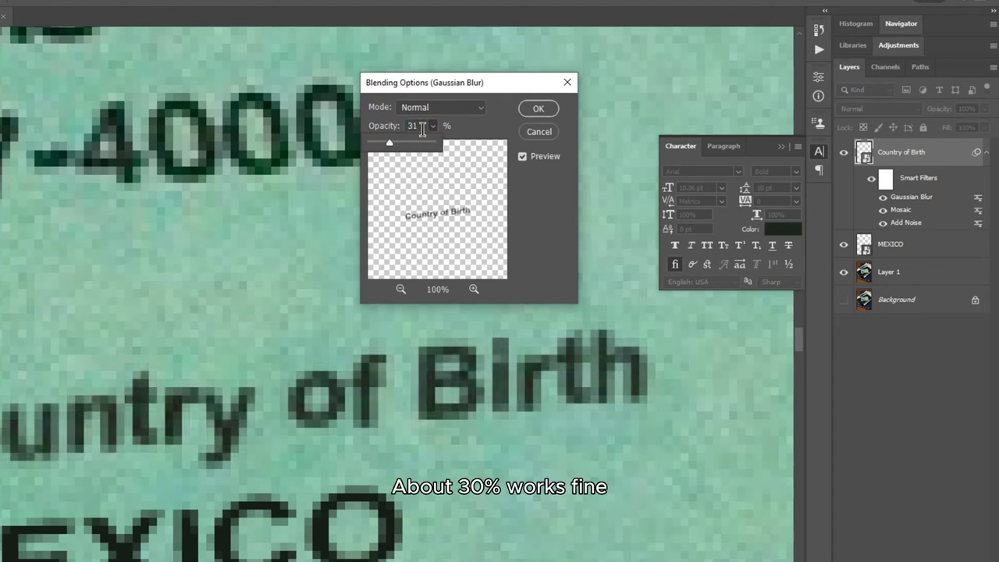
{"action": "left_click", "coordinate": [422, 129]}
{"action": "key", "text": "Down"}
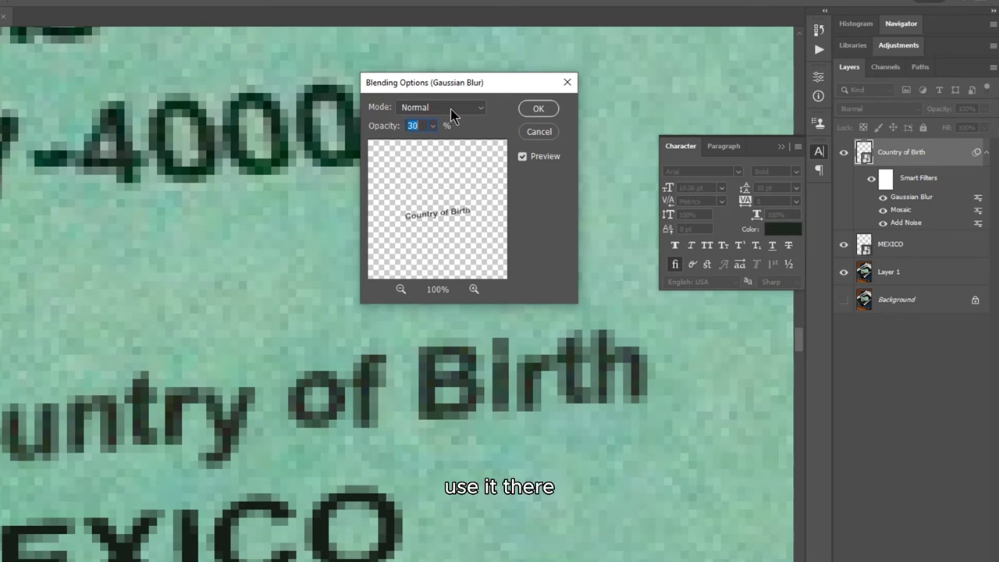
{"action": "left_click", "coordinate": [450, 109]}
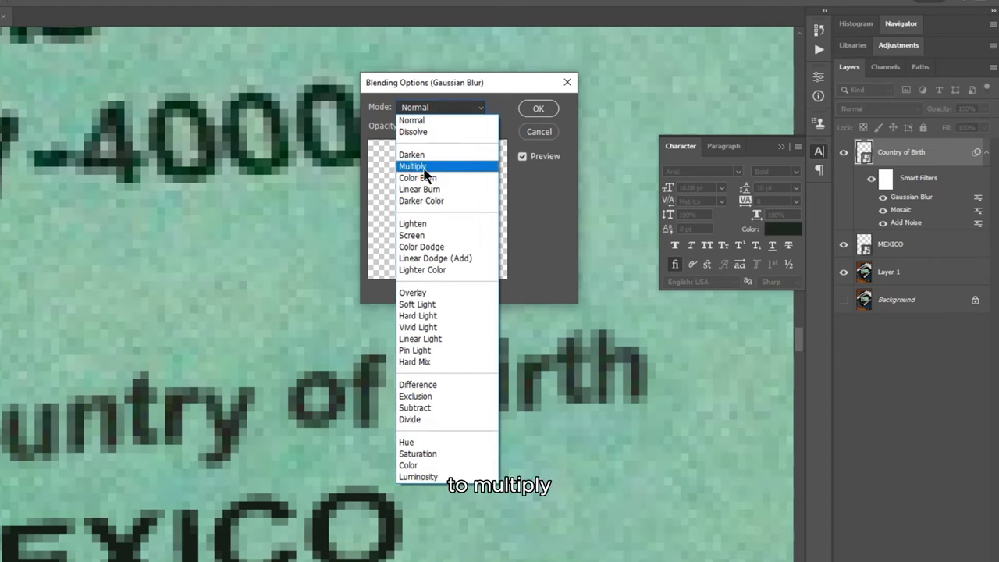
{"action": "left_click", "coordinate": [423, 167]}
{"action": "left_click", "coordinate": [530, 114]}
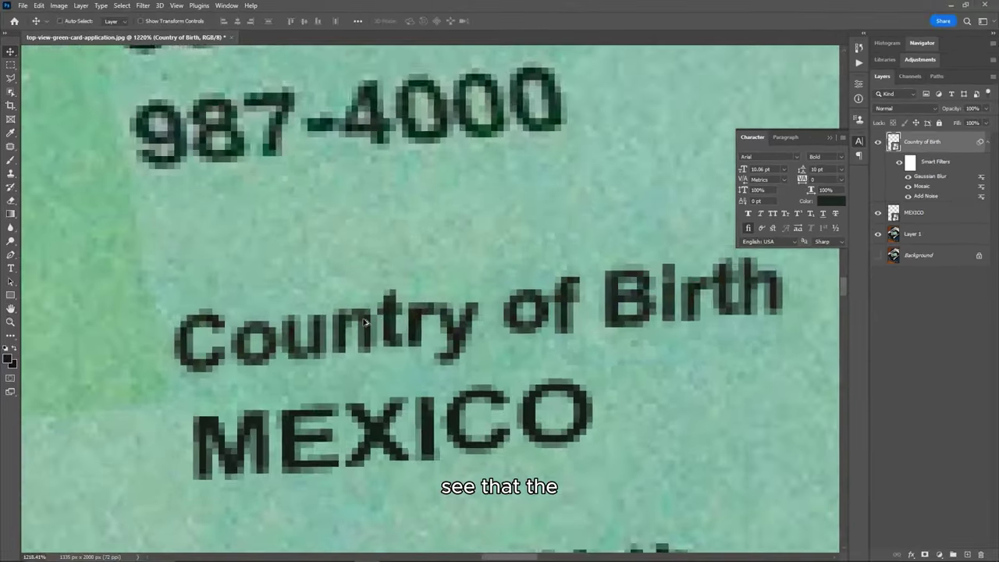
{"action": "scroll", "coordinate": [367, 319], "scroll_direction": "down", "scroll_amount": 5}
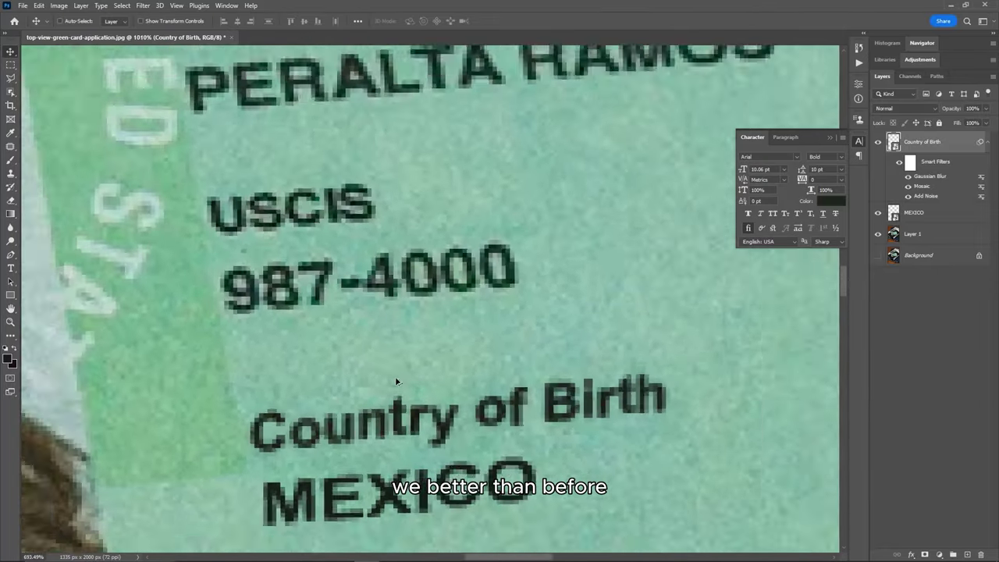
{"action": "scroll", "coordinate": [395, 380], "scroll_direction": "down", "scroll_amount": 3}
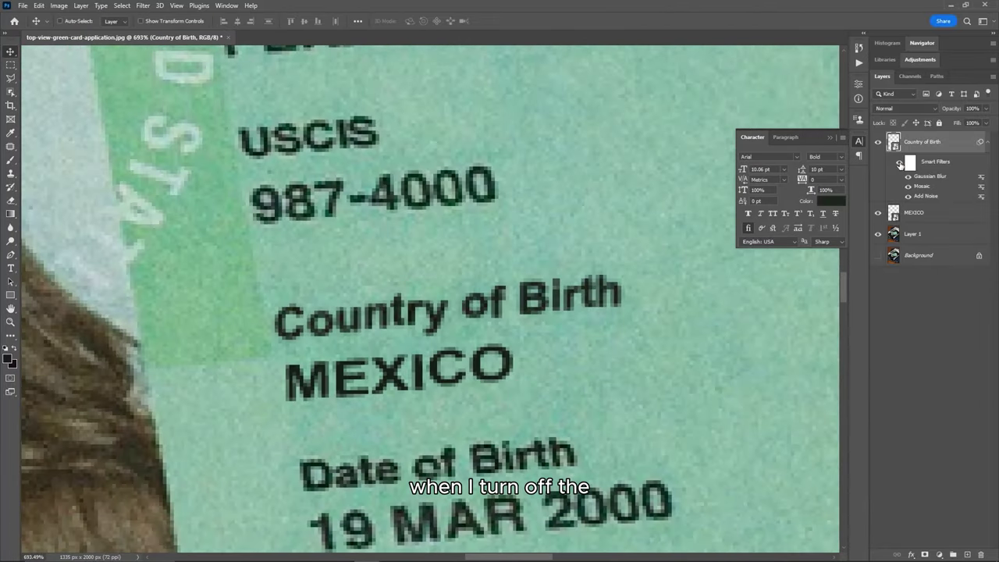
{"action": "left_click", "coordinate": [899, 162]}
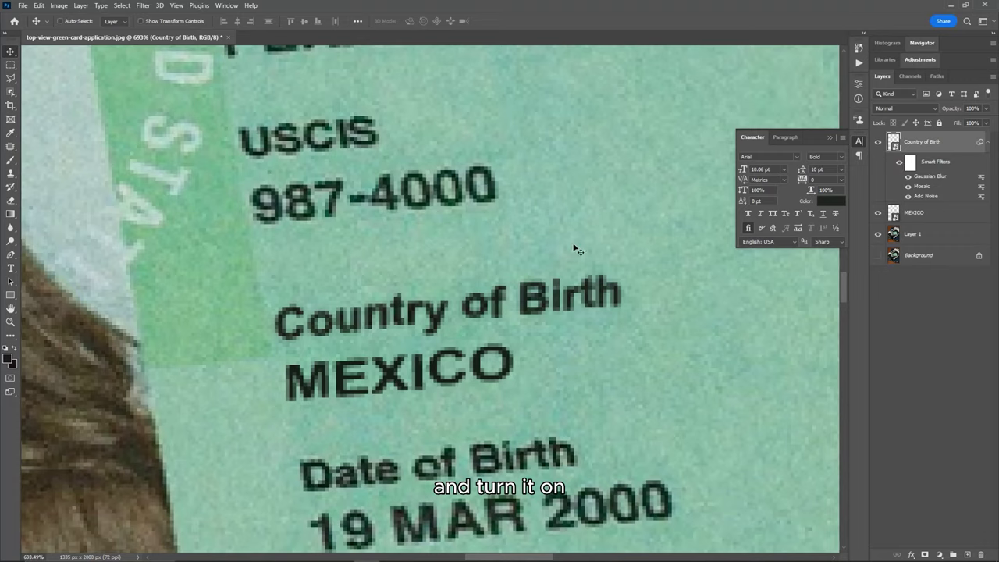
{"action": "scroll", "coordinate": [507, 277], "scroll_direction": "up", "scroll_amount": 2}
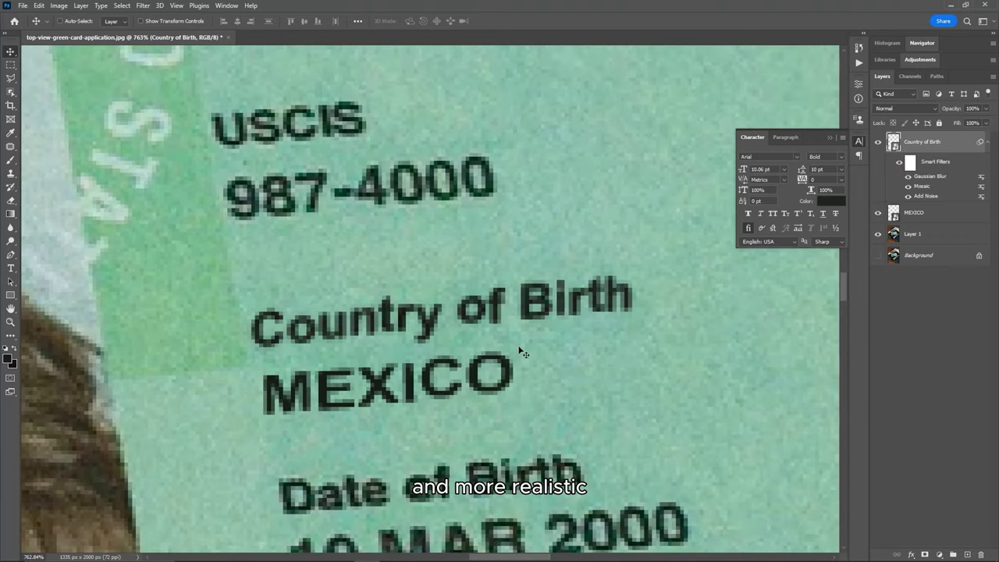
{"action": "scroll", "coordinate": [523, 353], "scroll_direction": "down", "scroll_amount": 1}
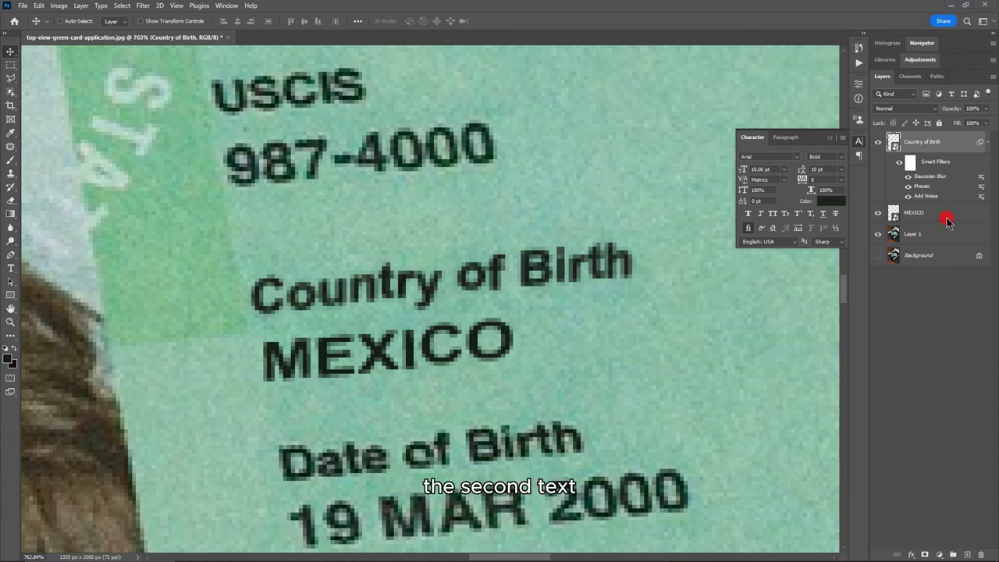
{"action": "left_click", "coordinate": [907, 216]}
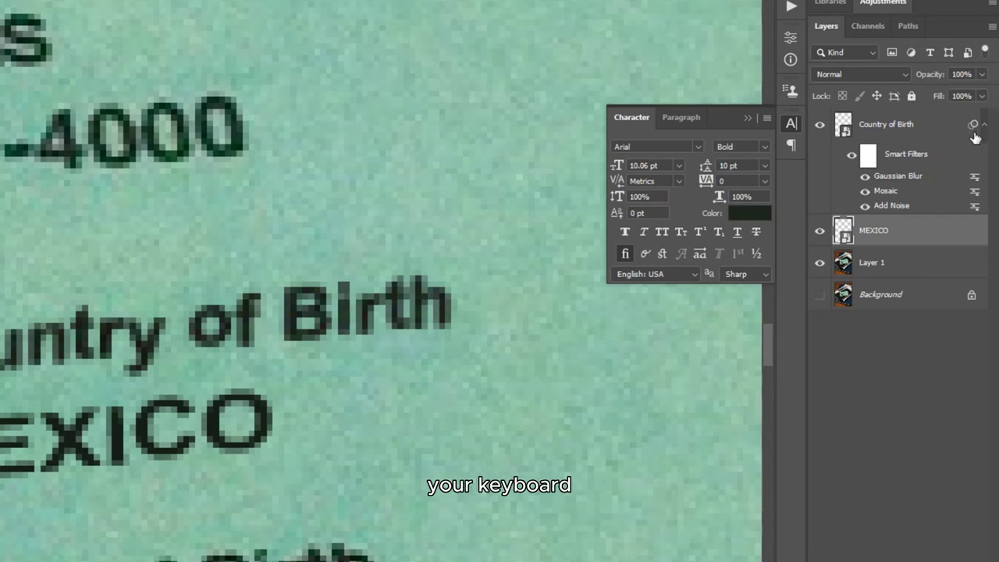
Copy the Gaussian Blur, Mosaic and Add Noise filters onto MEXICO, then toggle them to compare
{"action": "left_click_drag", "start_coordinate": [973, 137], "coordinate": [973, 239]}
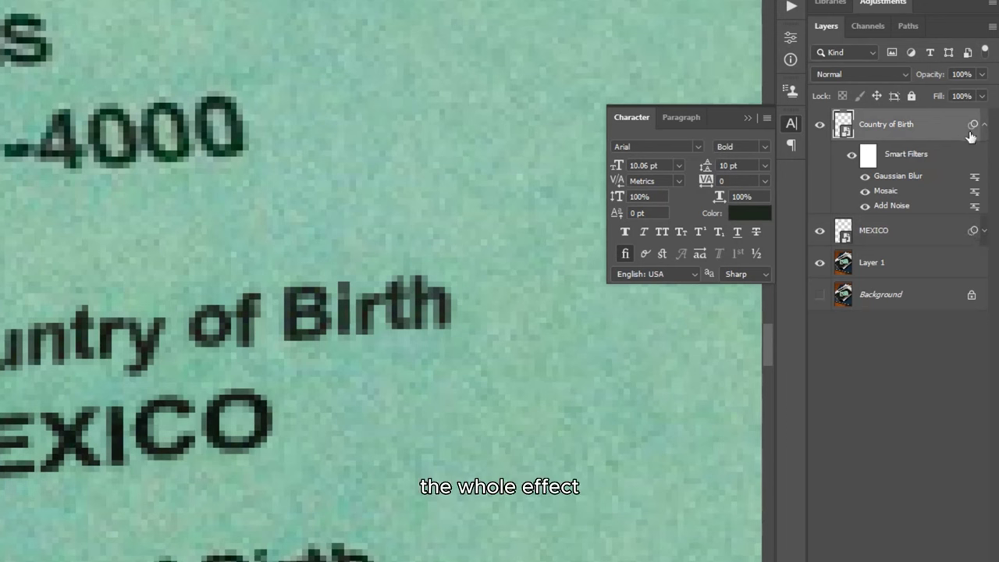
{"action": "left_click", "coordinate": [984, 232]}
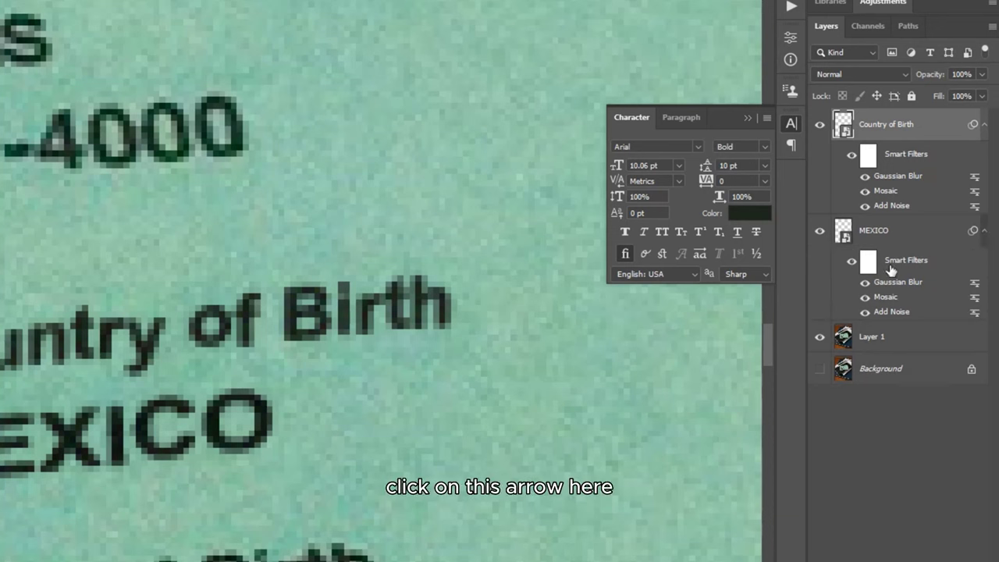
{"action": "left_click", "coordinate": [851, 263]}
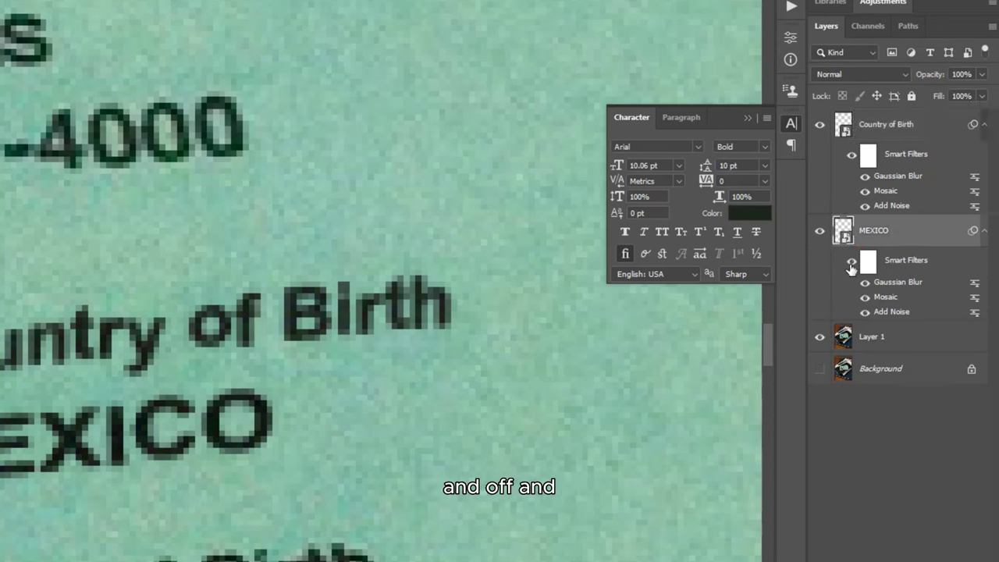
{"action": "left_click", "coordinate": [851, 263]}
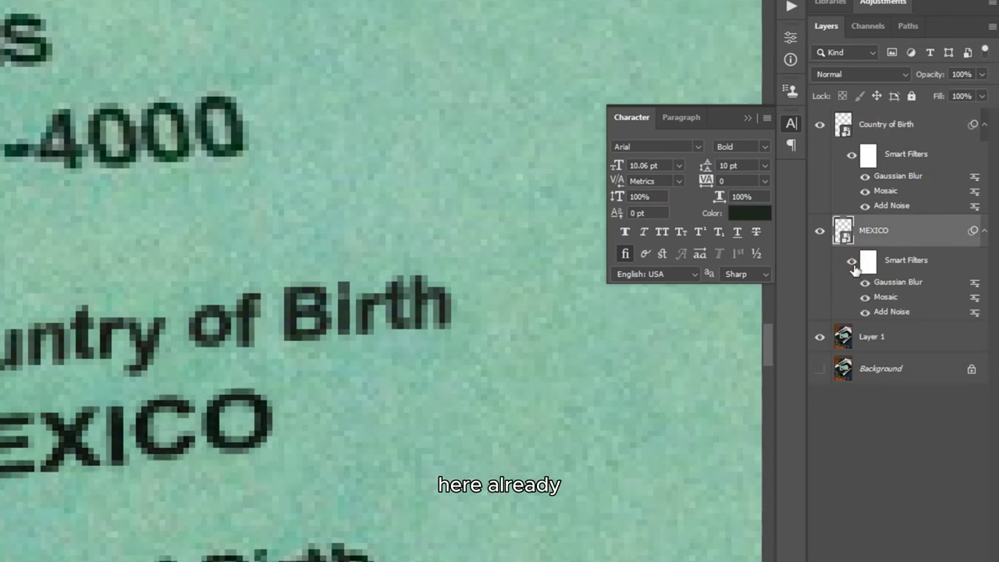
{"action": "left_click", "coordinate": [850, 264]}
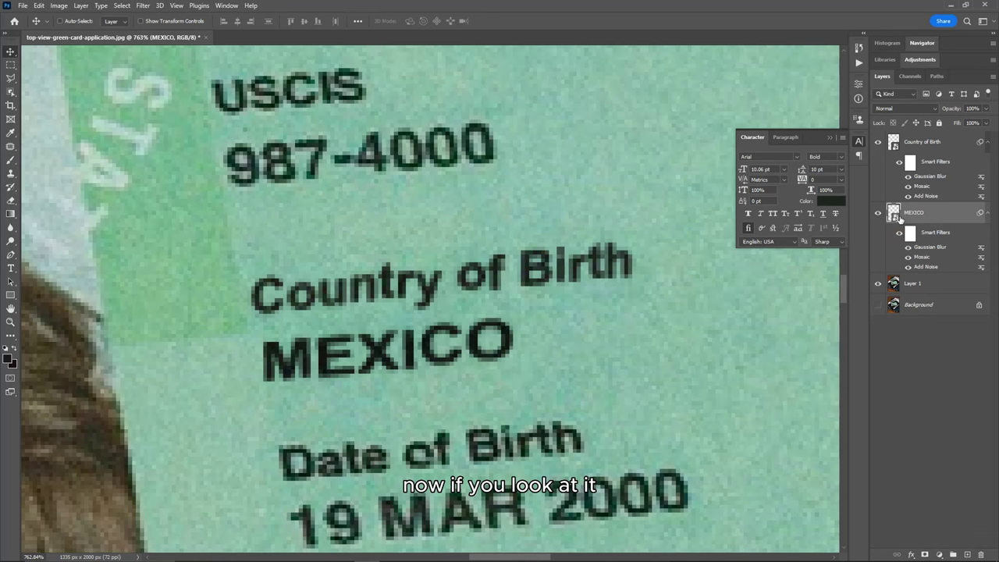
{"action": "scroll", "coordinate": [677, 190], "scroll_direction": "down", "scroll_amount": 6}
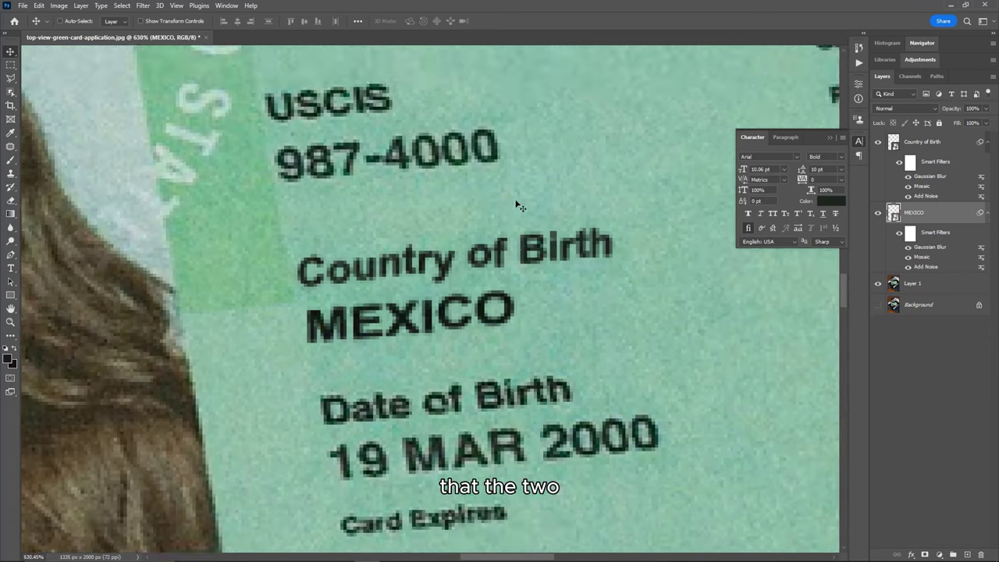
{"action": "scroll", "coordinate": [319, 277], "scroll_direction": "up", "scroll_amount": 4}
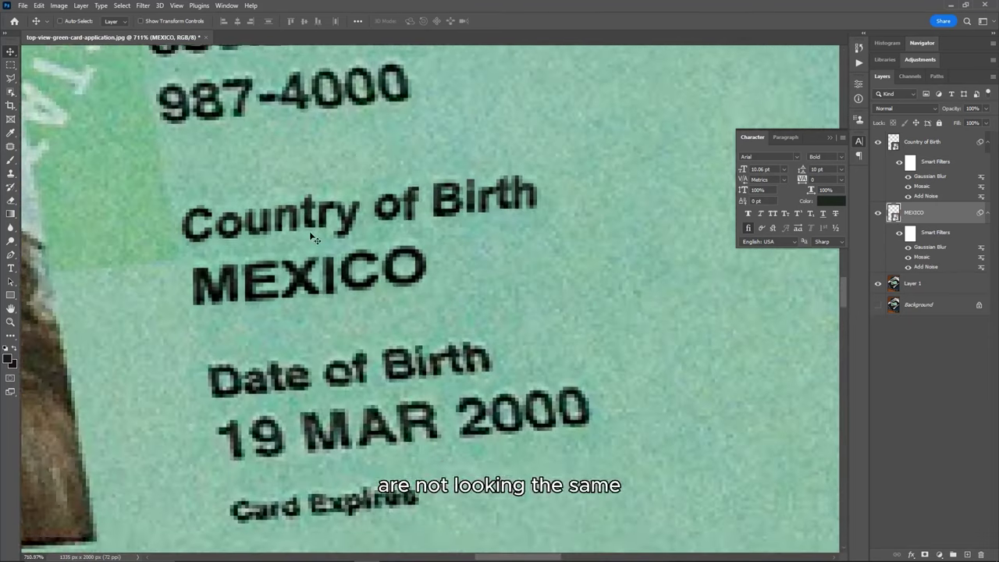
{"action": "scroll", "coordinate": [318, 316], "scroll_direction": "down", "scroll_amount": 1}
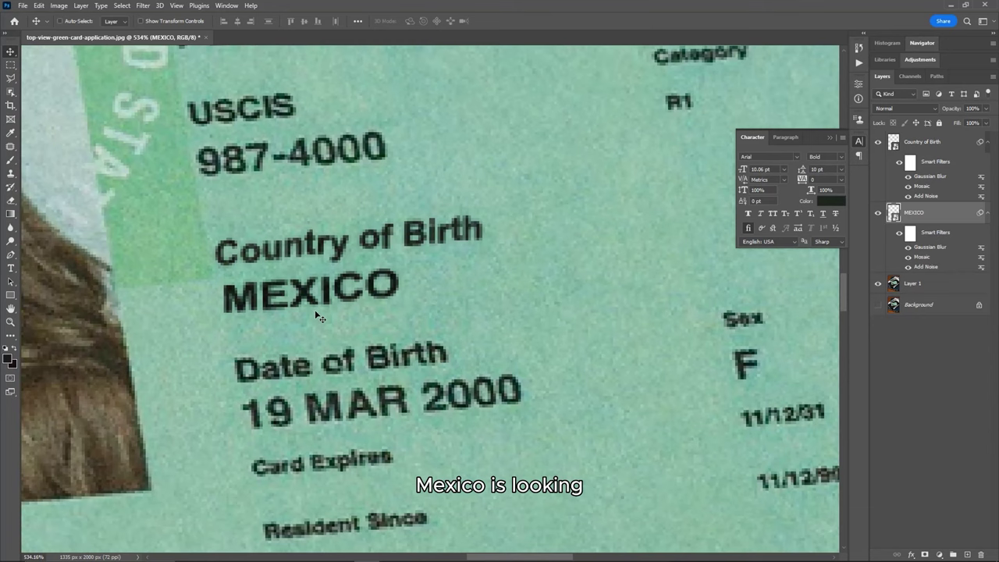
{"action": "left_click_drag", "start_coordinate": [325, 309], "coordinate": [442, 303]}
{"action": "scroll", "coordinate": [442, 303], "scroll_direction": "up", "scroll_amount": 2}
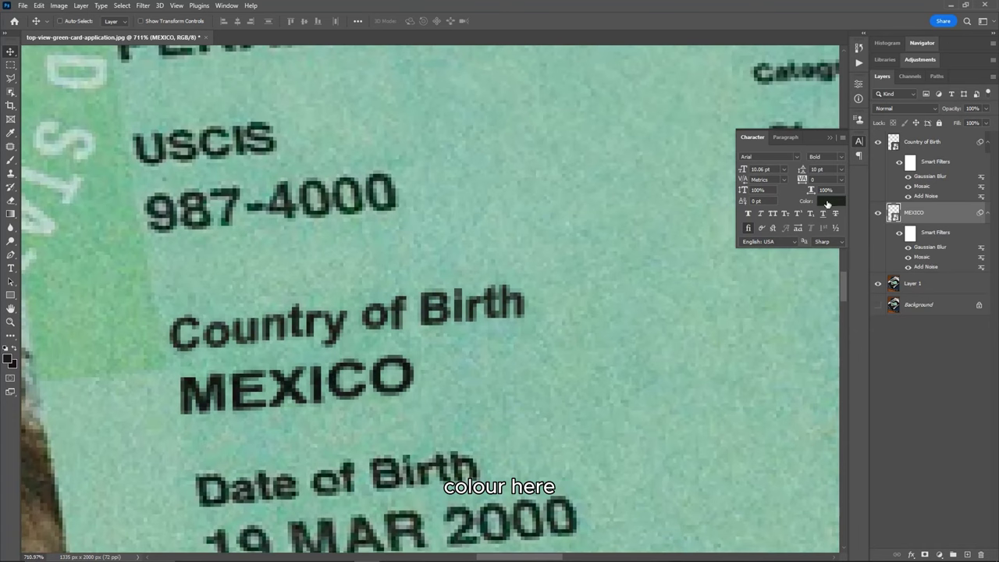
{"action": "scroll", "coordinate": [347, 335], "scroll_direction": "up", "scroll_amount": 2}
{"action": "scroll", "coordinate": [355, 334], "scroll_direction": "down", "scroll_amount": 2}
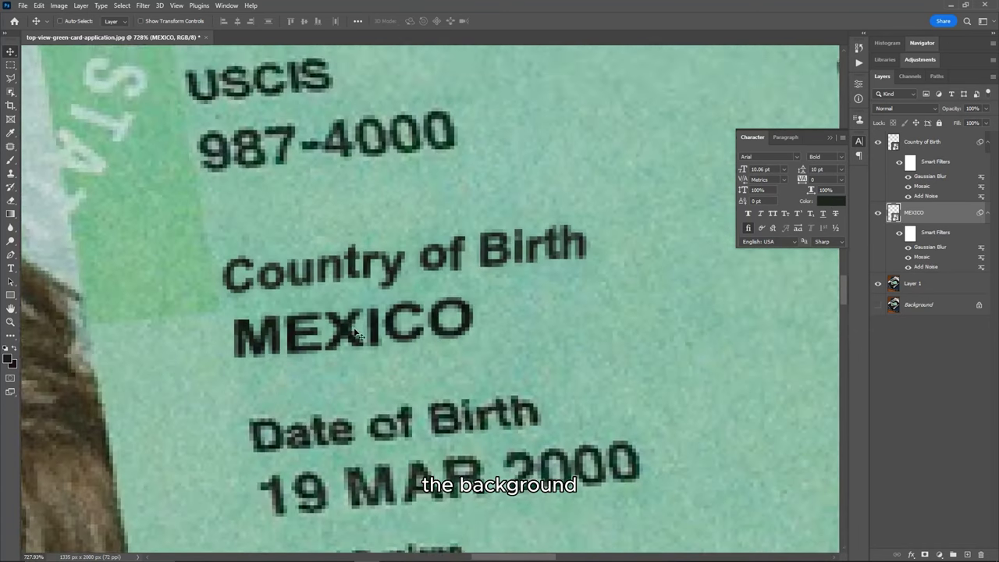
{"action": "scroll", "coordinate": [355, 334], "scroll_direction": "down", "scroll_amount": 2}
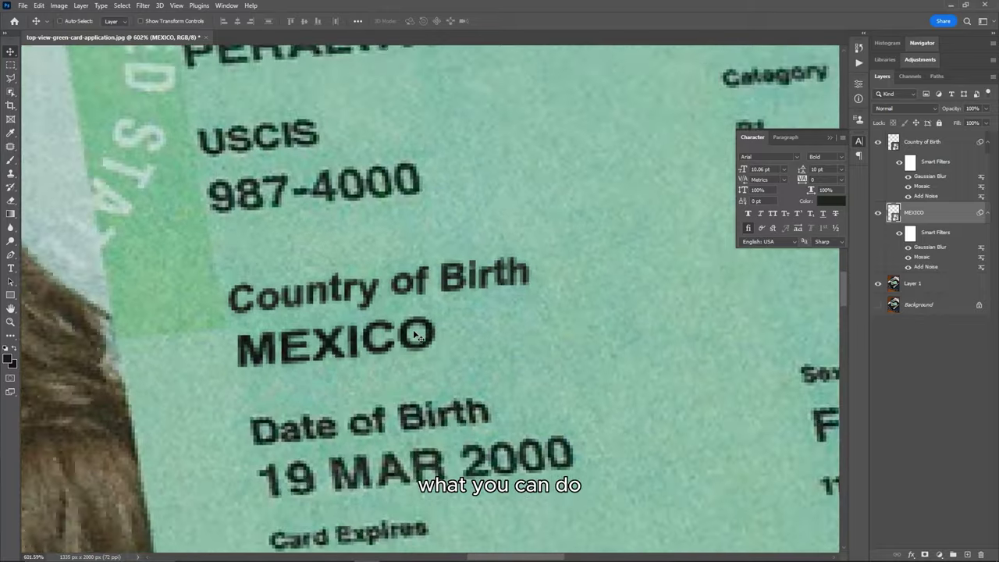
{"action": "scroll", "coordinate": [416, 336], "scroll_direction": "down", "scroll_amount": 1}
{"action": "scroll", "coordinate": [300, 327], "scroll_direction": "up", "scroll_amount": 2}
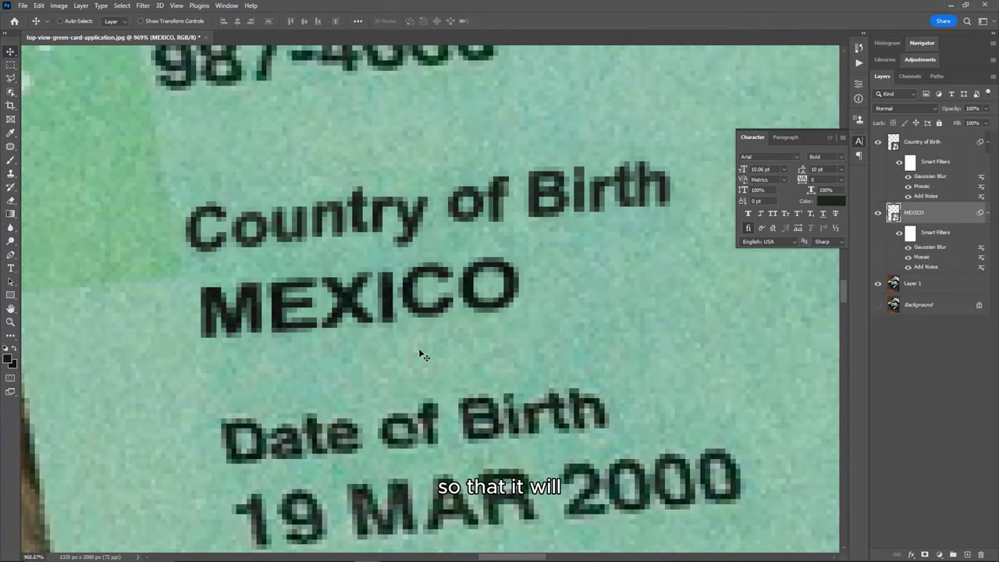
{"action": "scroll", "coordinate": [418, 348], "scroll_direction": "down", "scroll_amount": 1}
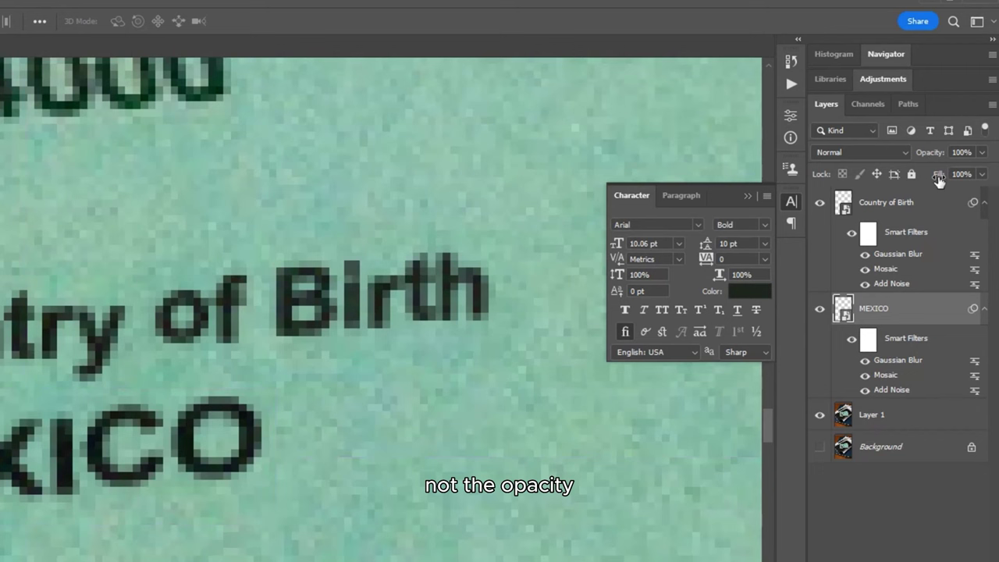
{"action": "left_click_drag", "start_coordinate": [940, 176], "coordinate": [933, 176]}
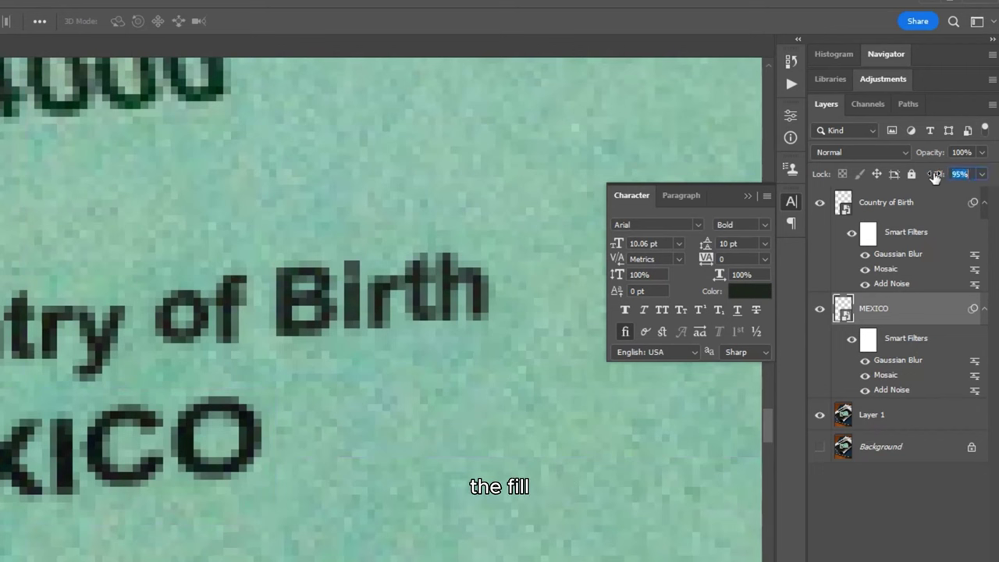
{"action": "left_click", "coordinate": [981, 175]}
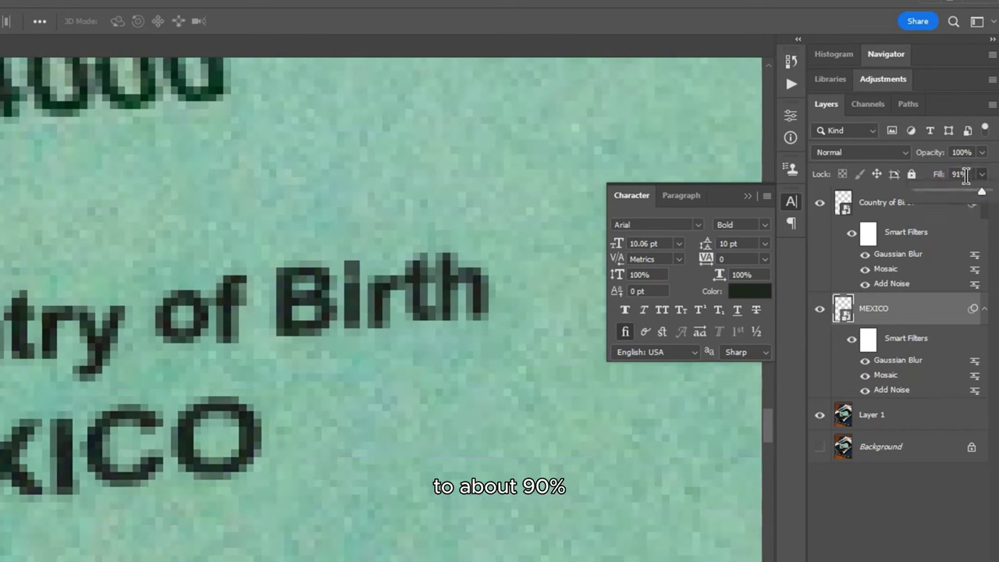
{"action": "left_click", "coordinate": [981, 175]}
{"action": "type", "text": "90"}
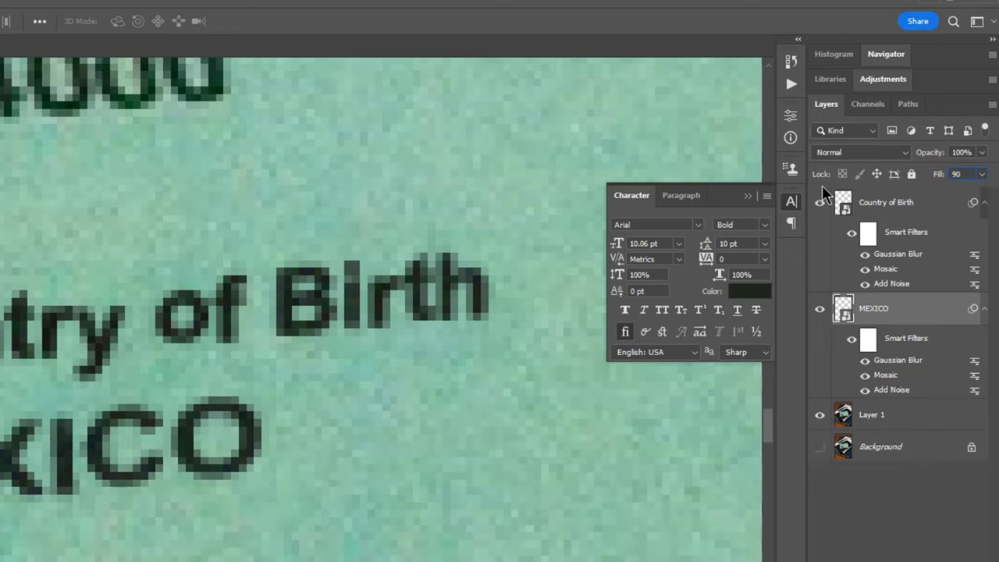
{"action": "key", "text": "Return"}
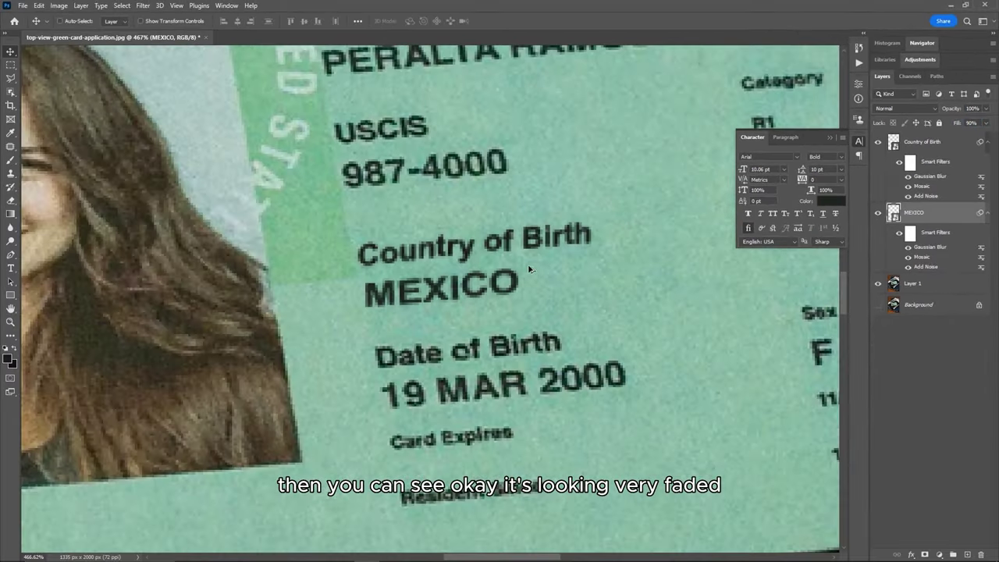
{"action": "scroll", "coordinate": [528, 269], "scroll_direction": "right", "scroll_amount": 3}
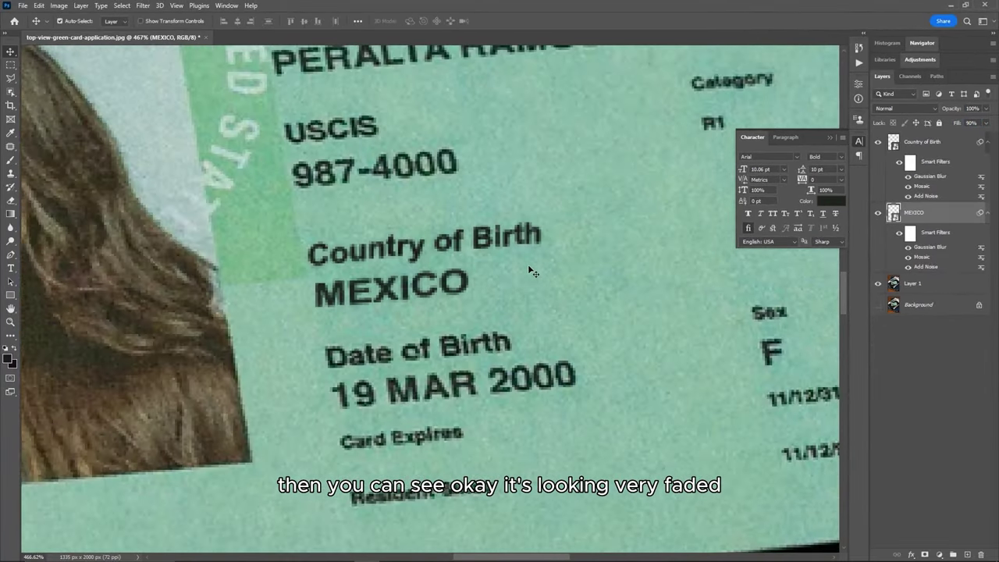
{"action": "scroll", "coordinate": [398, 310], "scroll_direction": "up", "scroll_amount": 3}
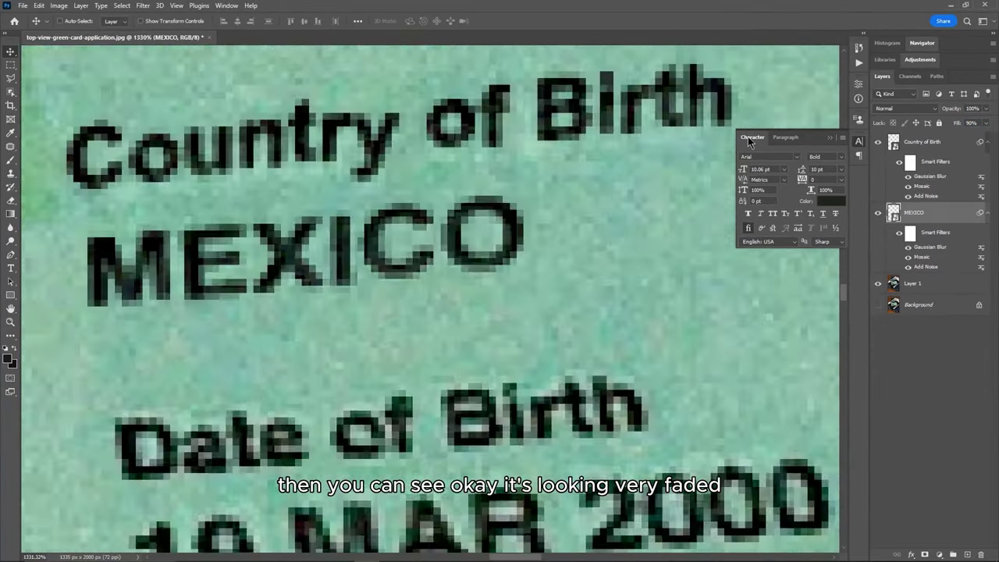
{"action": "left_click", "coordinate": [972, 123]}
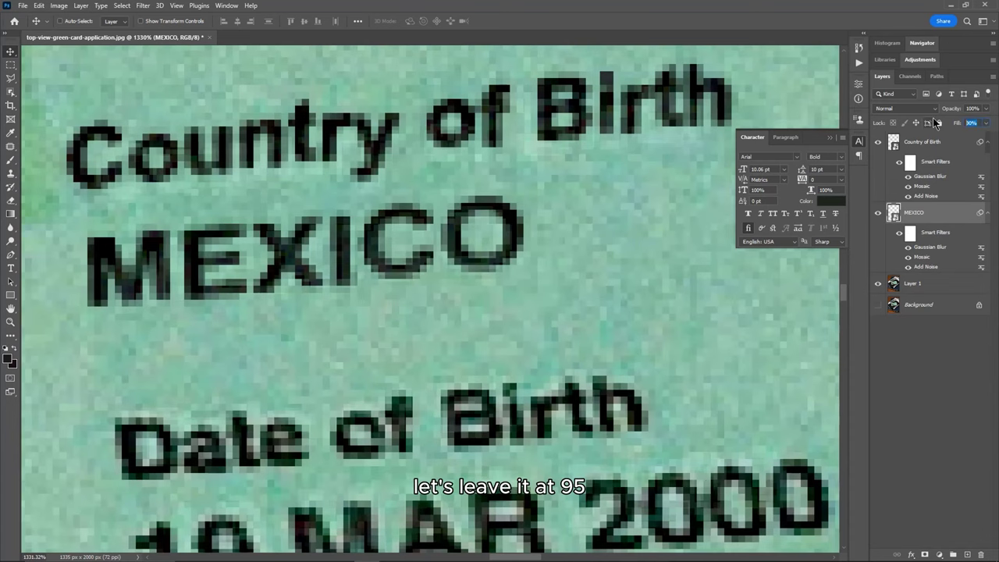
{"action": "type", "text": "95"}
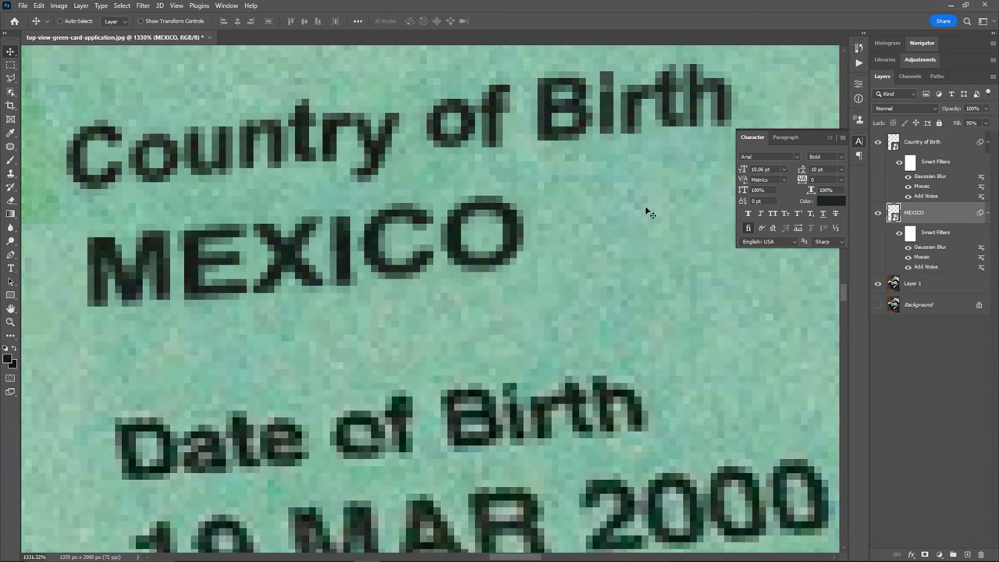
{"action": "scroll", "coordinate": [536, 239], "scroll_direction": "down", "scroll_amount": 4}
{"action": "scroll", "coordinate": [473, 236], "scroll_direction": "up", "scroll_amount": 3}
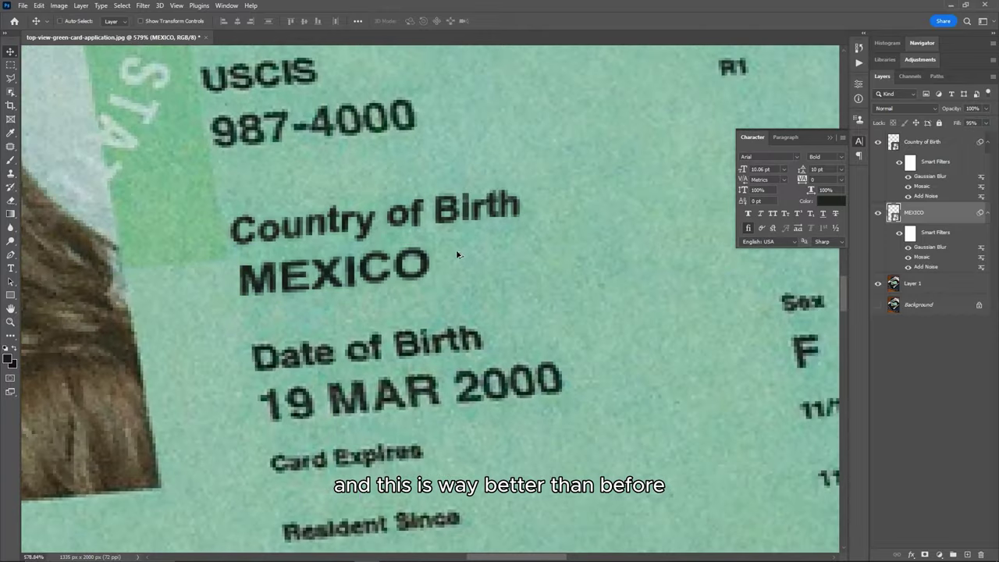
{"action": "scroll", "coordinate": [446, 265], "scroll_direction": "up", "scroll_amount": 1}
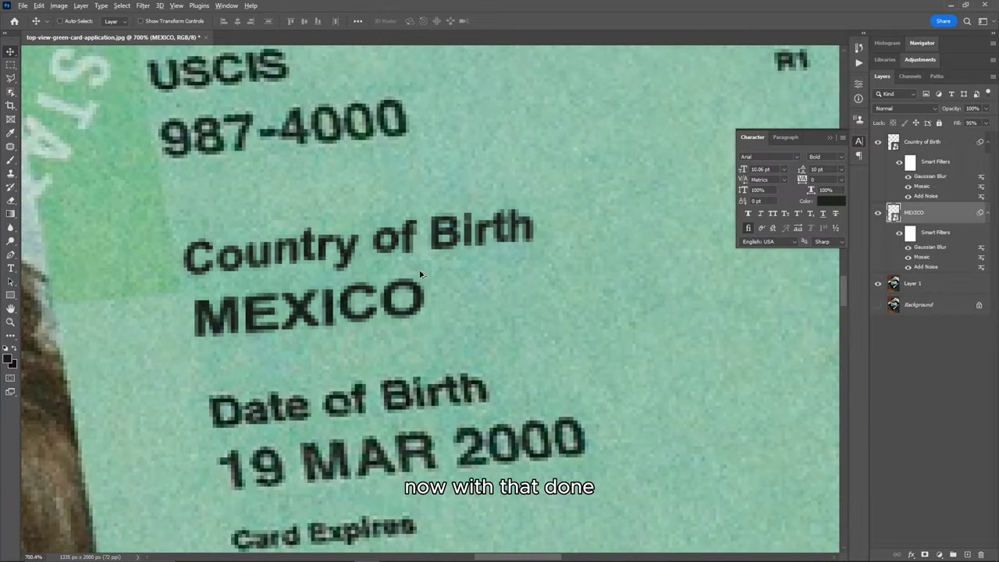
{"action": "scroll", "coordinate": [420, 274], "scroll_direction": "down", "scroll_amount": 1}
{"action": "scroll", "coordinate": [367, 295], "scroll_direction": "up", "scroll_amount": 1}
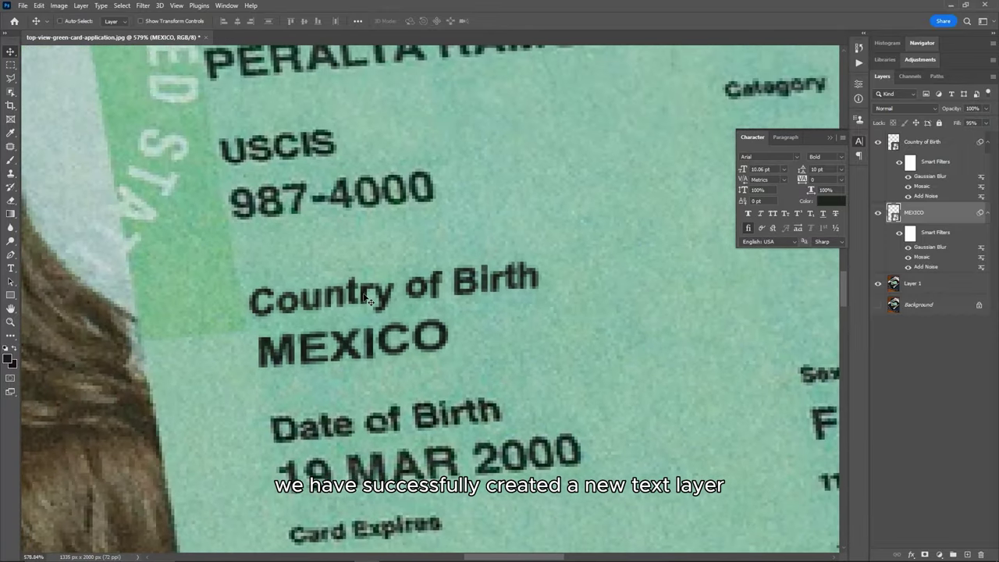
{"action": "scroll", "coordinate": [379, 301], "scroll_direction": "down", "scroll_amount": 1}
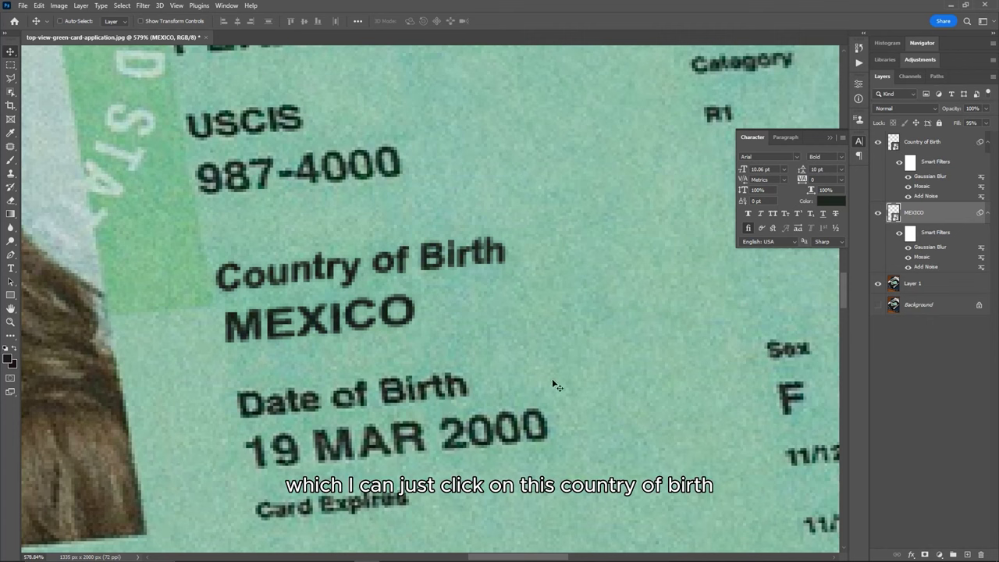
Open the Country of Birth smart object and change its text to 'Place of Death'
{"action": "left_click", "coordinate": [912, 143]}
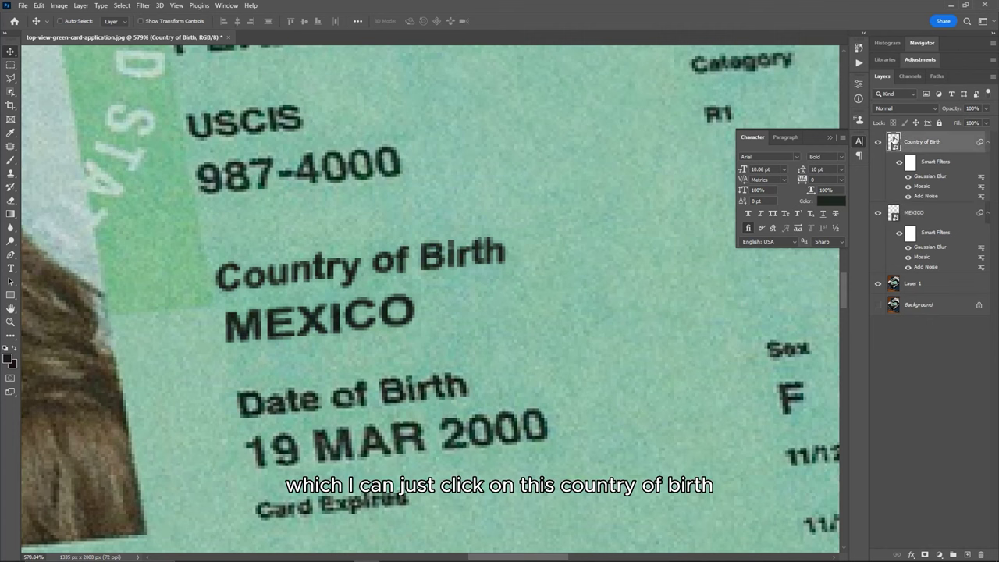
{"action": "double_click", "coordinate": [894, 143]}
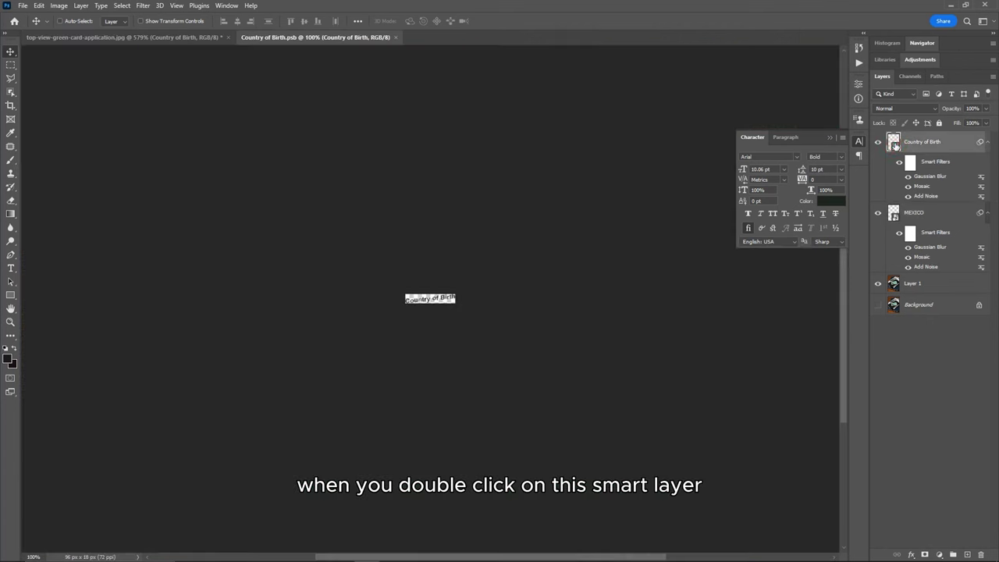
{"action": "scroll", "coordinate": [453, 312], "scroll_direction": "up", "scroll_amount": 2}
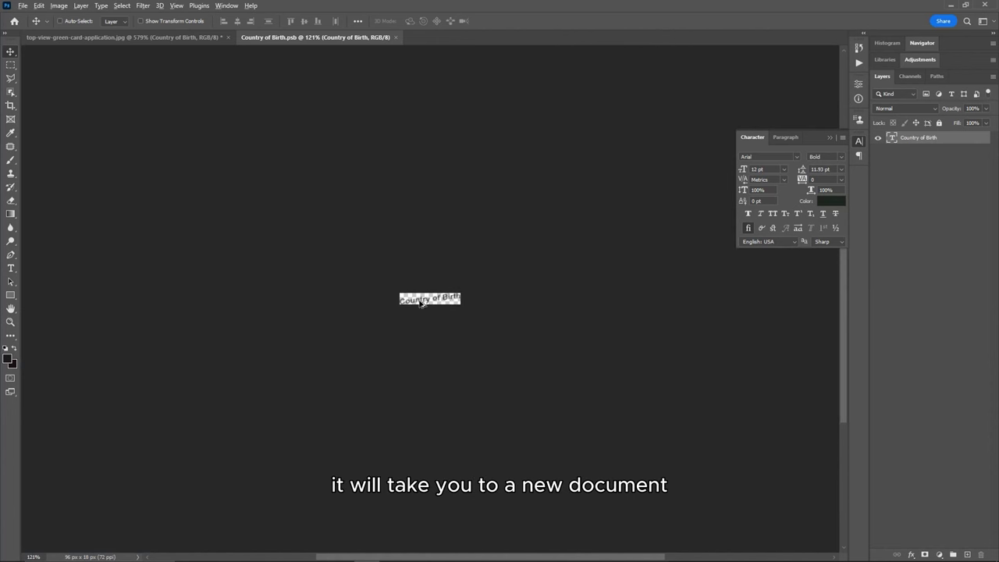
{"action": "scroll", "coordinate": [527, 305], "scroll_direction": "up", "scroll_amount": 3}
{"action": "scroll", "coordinate": [527, 304], "scroll_direction": "up", "scroll_amount": 4}
{"action": "double_click", "coordinate": [350, 308]}
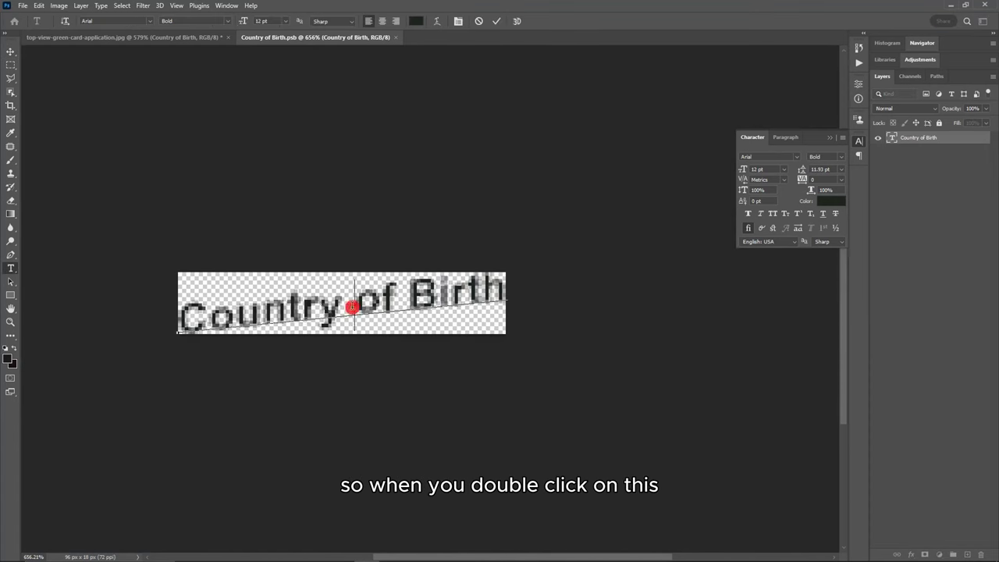
{"action": "left_click", "coordinate": [375, 304]}
{"action": "key", "text": "ctrl+a"}
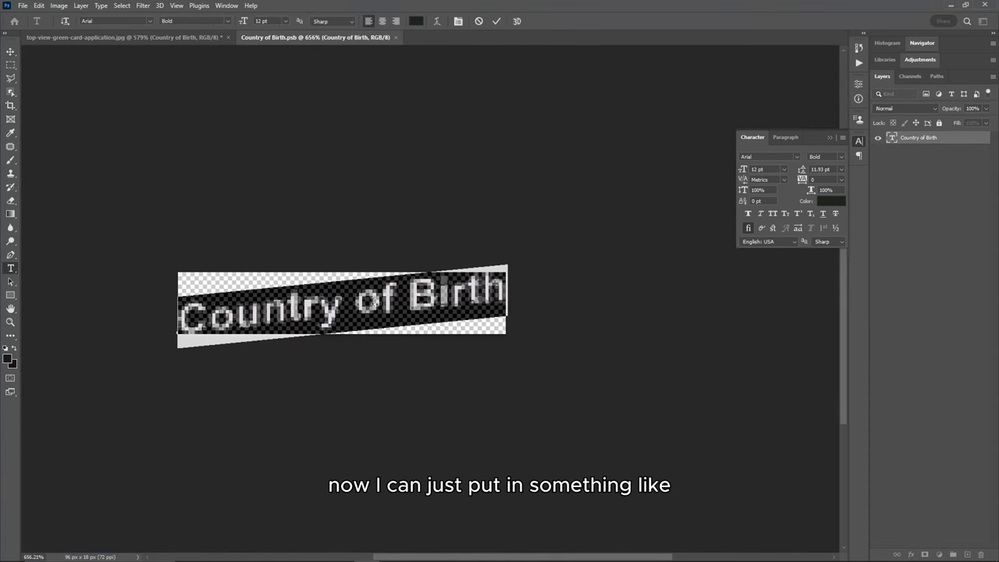
{"action": "type", "text": "Pla"}
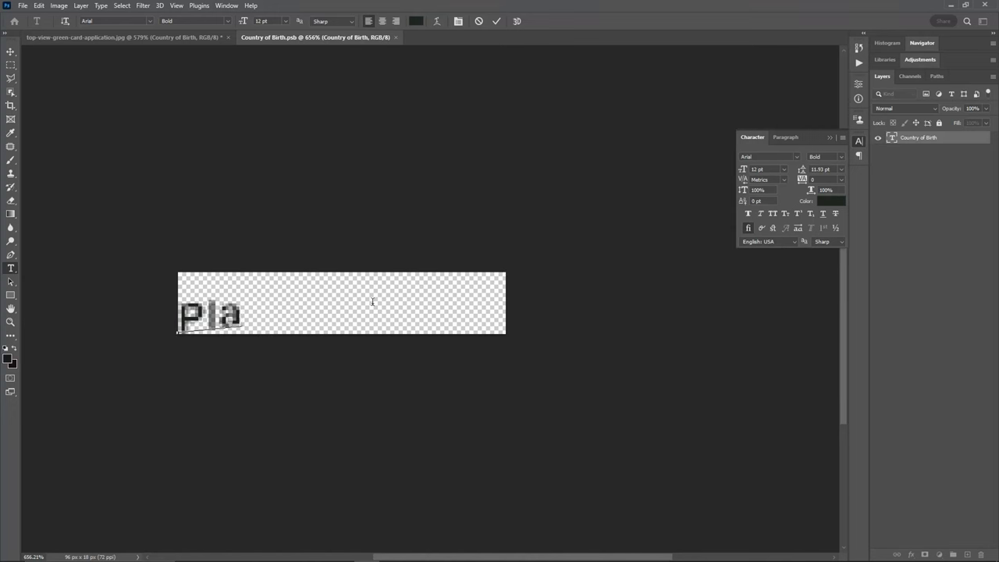
{"action": "type", "text": "ce of Death"}
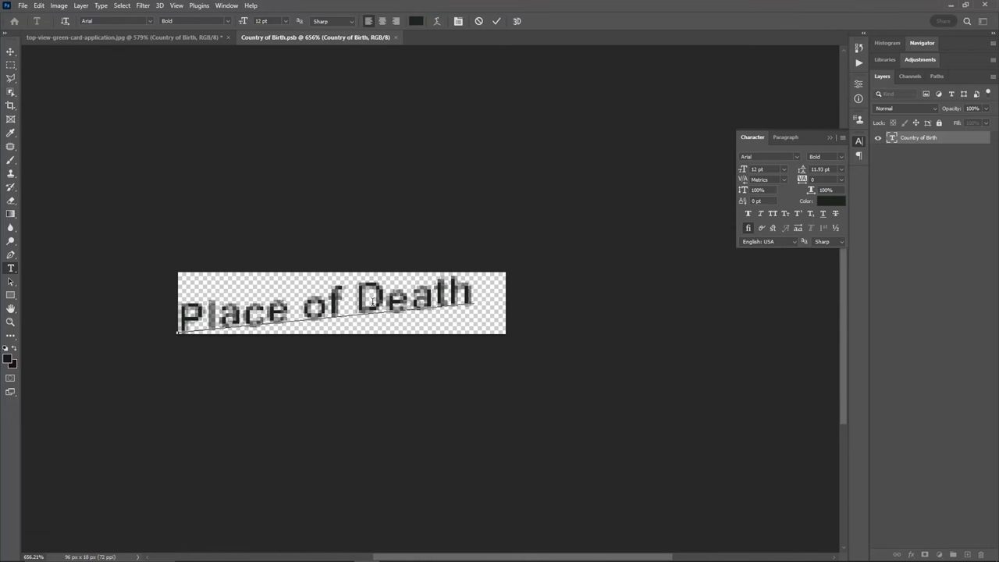
{"action": "left_click", "coordinate": [494, 22]}
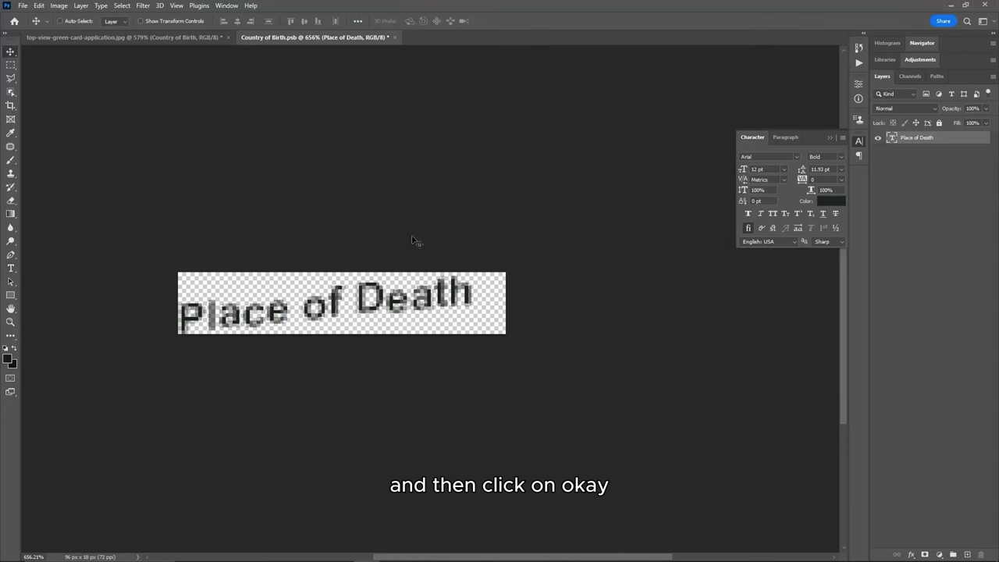
Save the smart object's contents and return to the green card document
{"action": "left_click", "coordinate": [163, 37]}
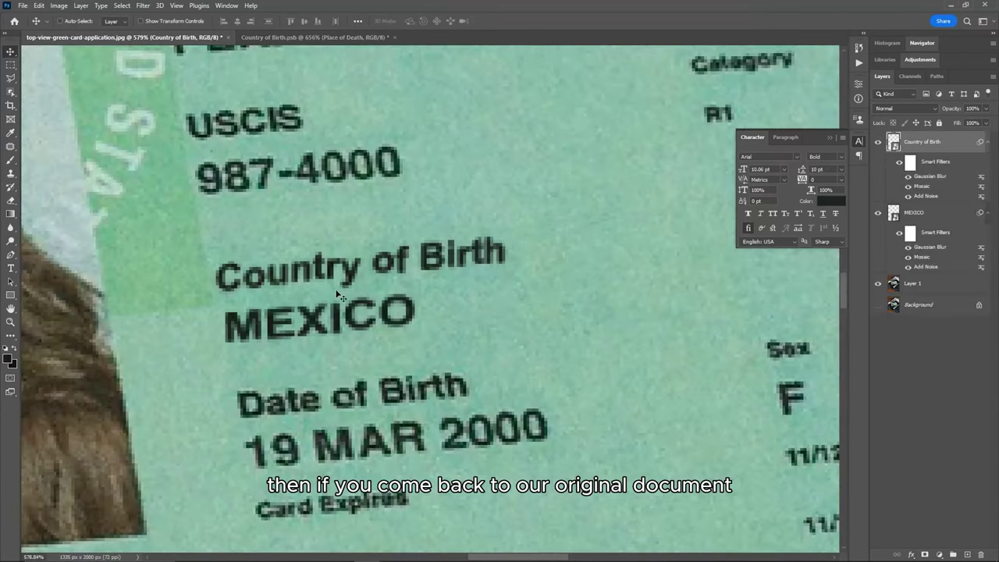
{"action": "left_click", "coordinate": [305, 39]}
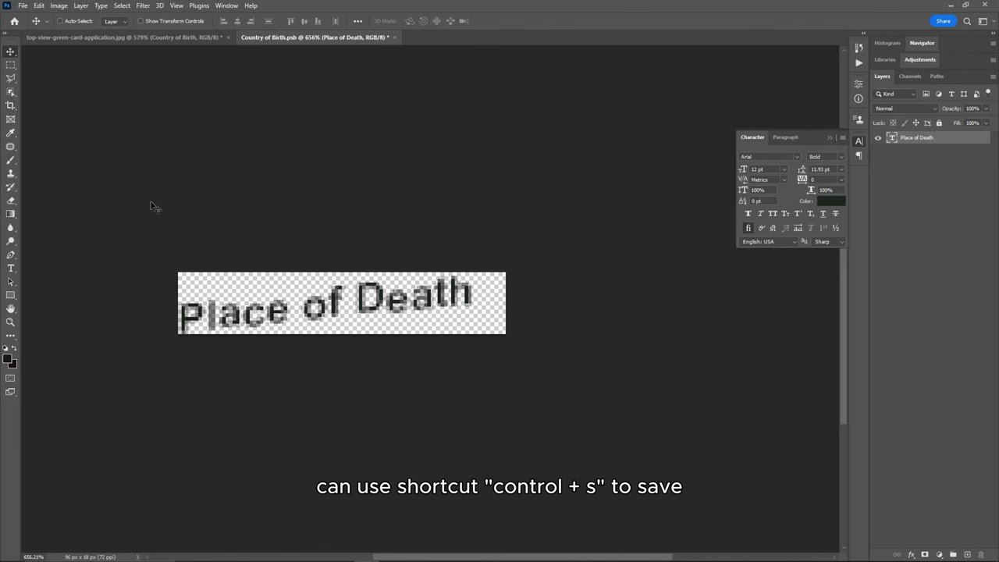
{"action": "left_click", "coordinate": [23, 5]}
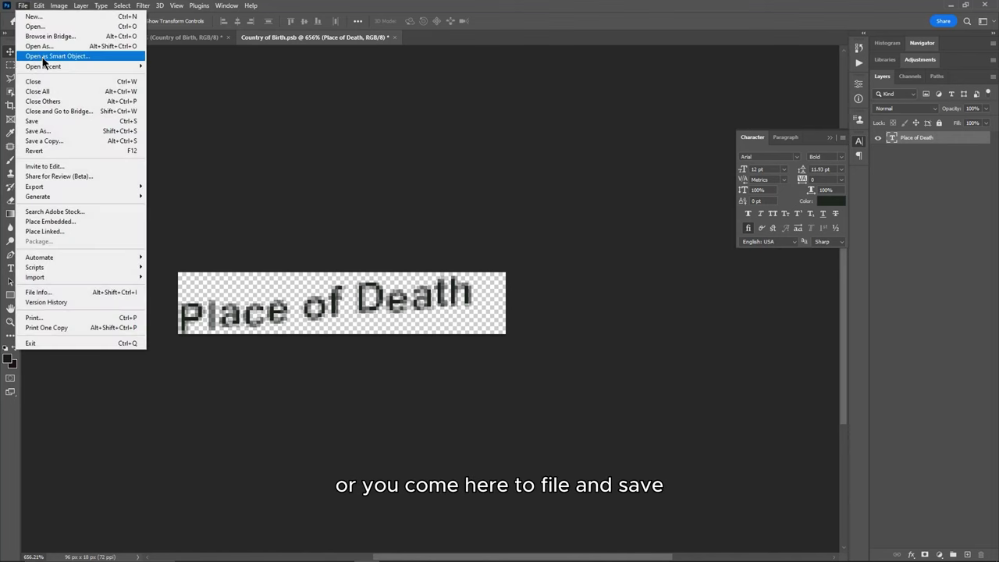
{"action": "left_click", "coordinate": [57, 121]}
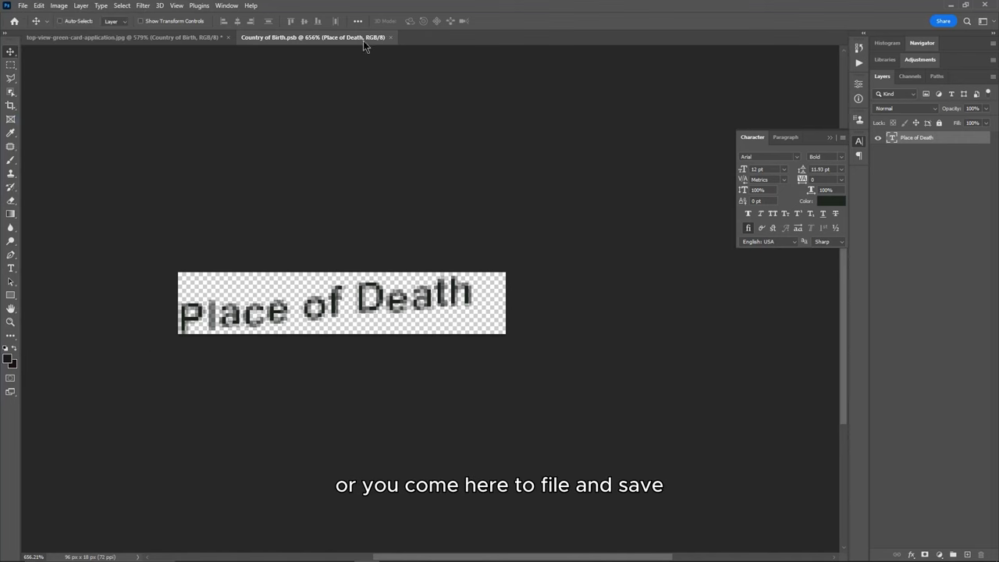
{"action": "left_click", "coordinate": [184, 37]}
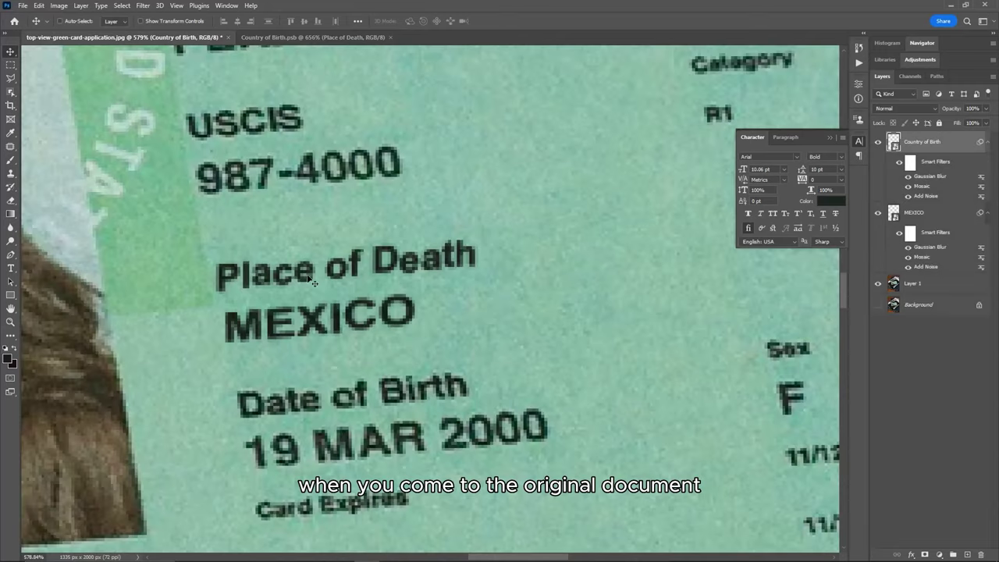
{"action": "scroll", "coordinate": [338, 279], "scroll_direction": "down", "scroll_amount": 1}
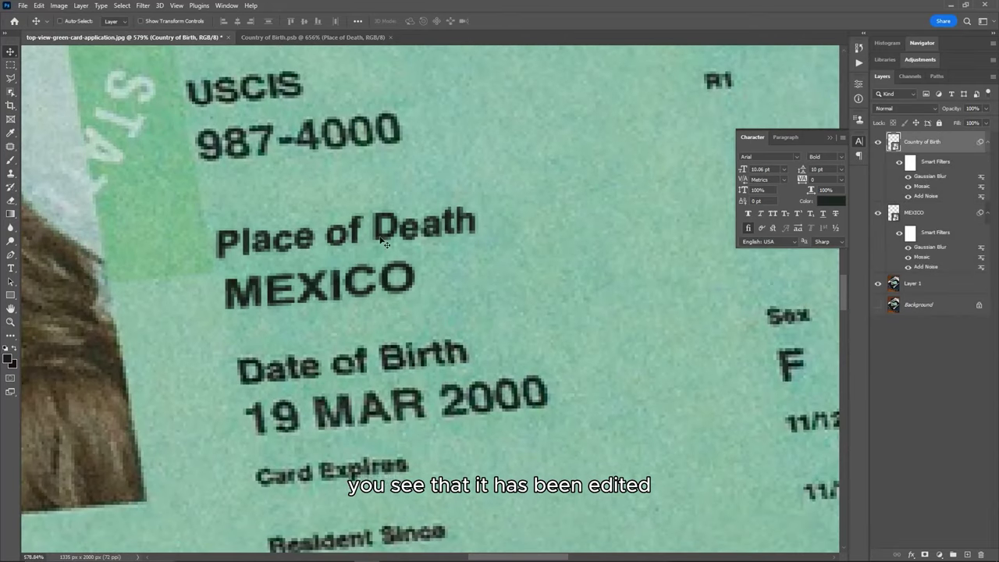
Open the MEXICO smart object's contents and replace its text with 'VIRGINIA'
{"action": "double_click", "coordinate": [893, 215]}
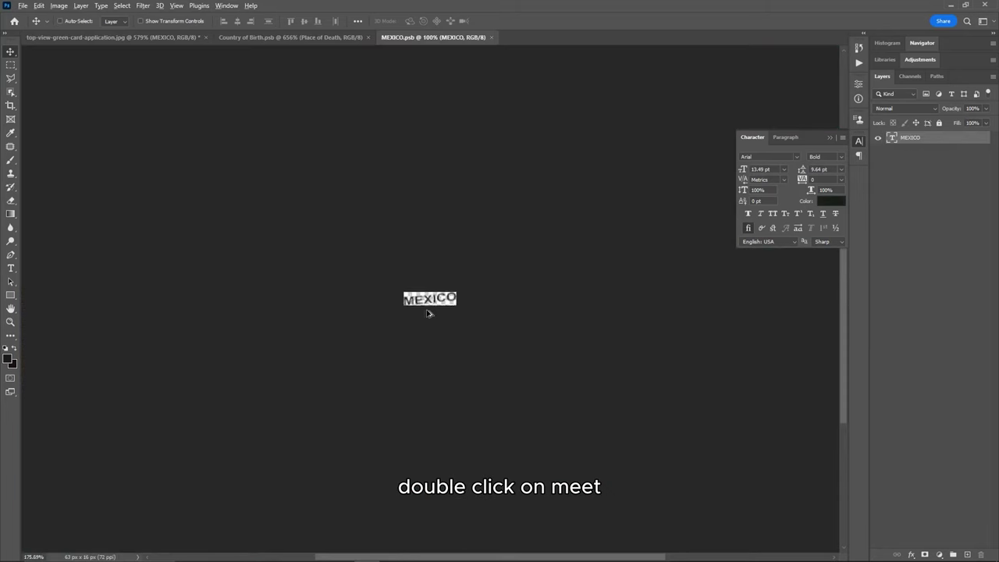
{"action": "scroll", "coordinate": [428, 313], "scroll_direction": "up", "scroll_amount": 6}
{"action": "double_click", "coordinate": [441, 290]}
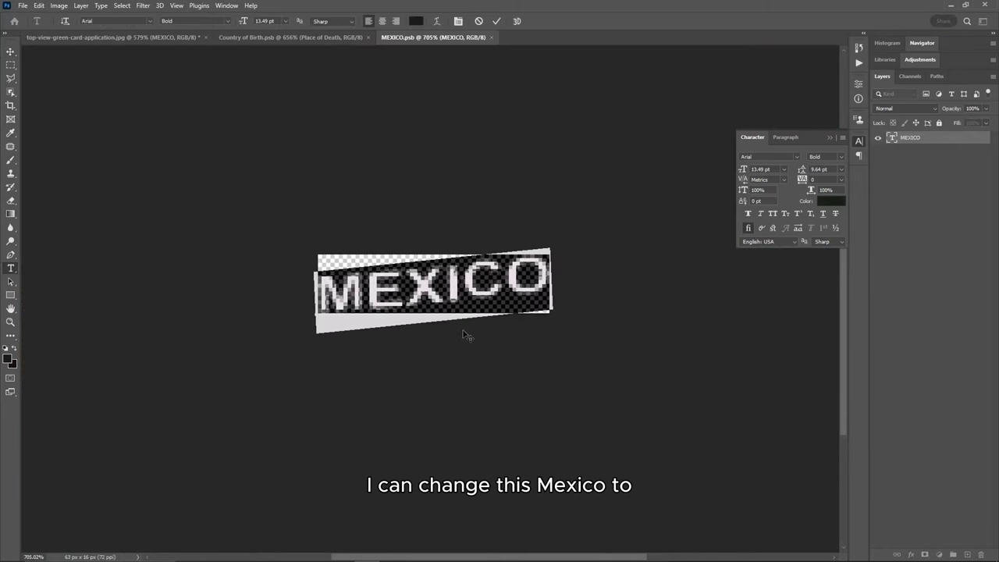
{"action": "type", "text": "VIRGINIA"}
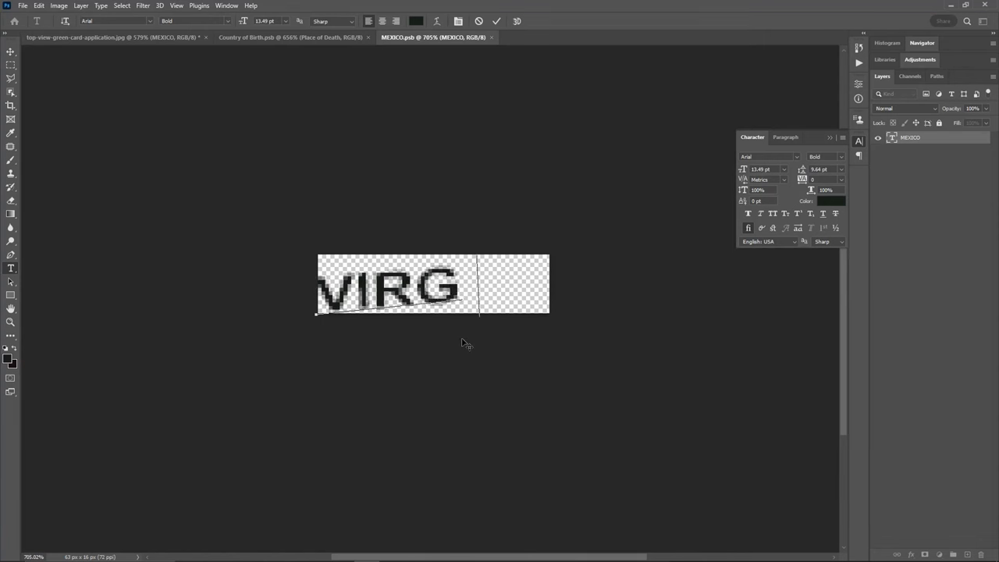
{"action": "left_click", "coordinate": [496, 21]}
{"action": "key", "text": "v"}
{"action": "scroll", "coordinate": [500, 203], "scroll_direction": "down", "scroll_amount": 1}
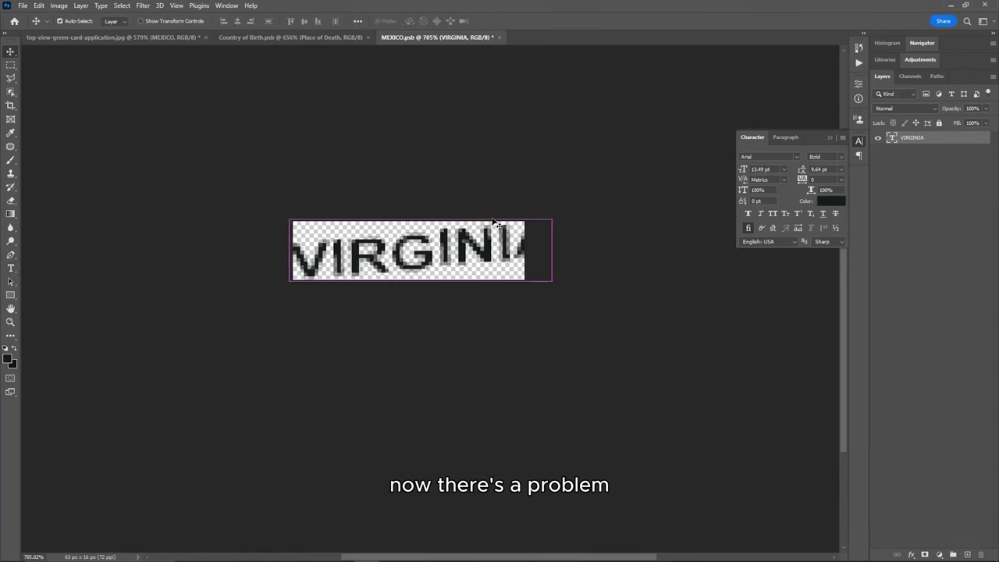
{"action": "scroll", "coordinate": [494, 223], "scroll_direction": "right", "scroll_amount": 3}
{"action": "scroll", "coordinate": [495, 224], "scroll_direction": "up", "scroll_amount": 1}
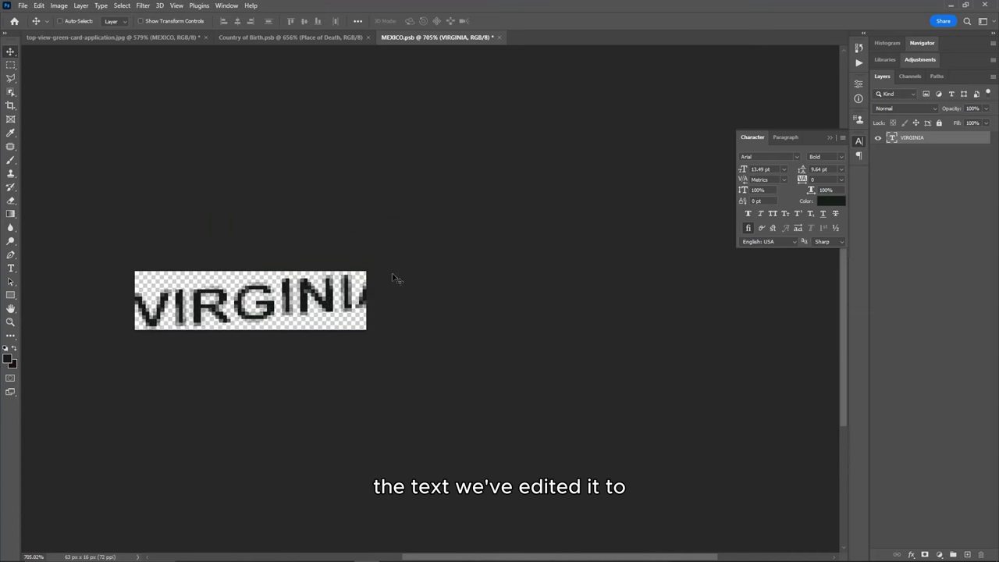
{"action": "scroll", "coordinate": [366, 297], "scroll_direction": "down", "scroll_amount": 2}
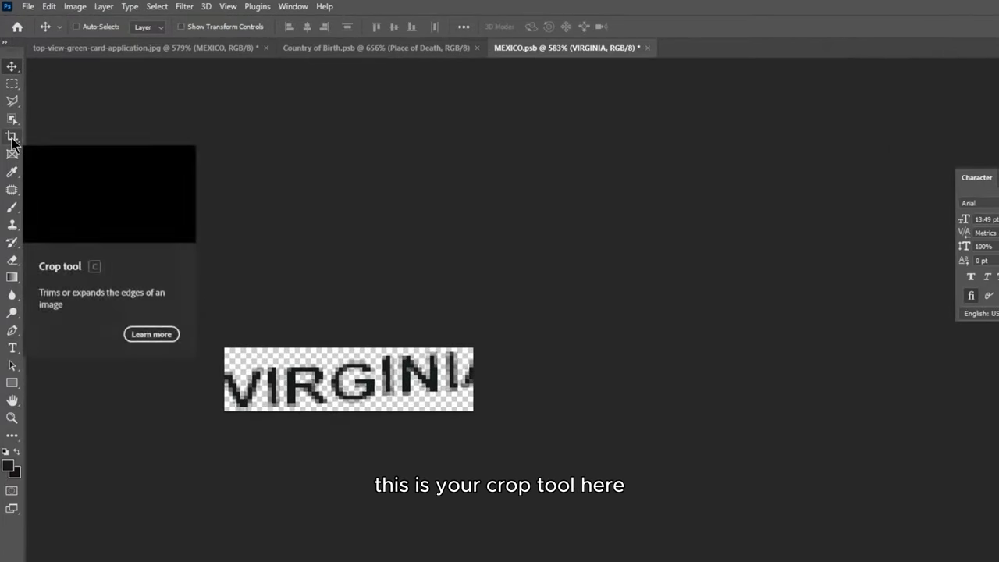
Crop-extend the MEXICO smart object's canvas right and upward to fit VIRGINIA, then save it
{"action": "left_click", "coordinate": [12, 138]}
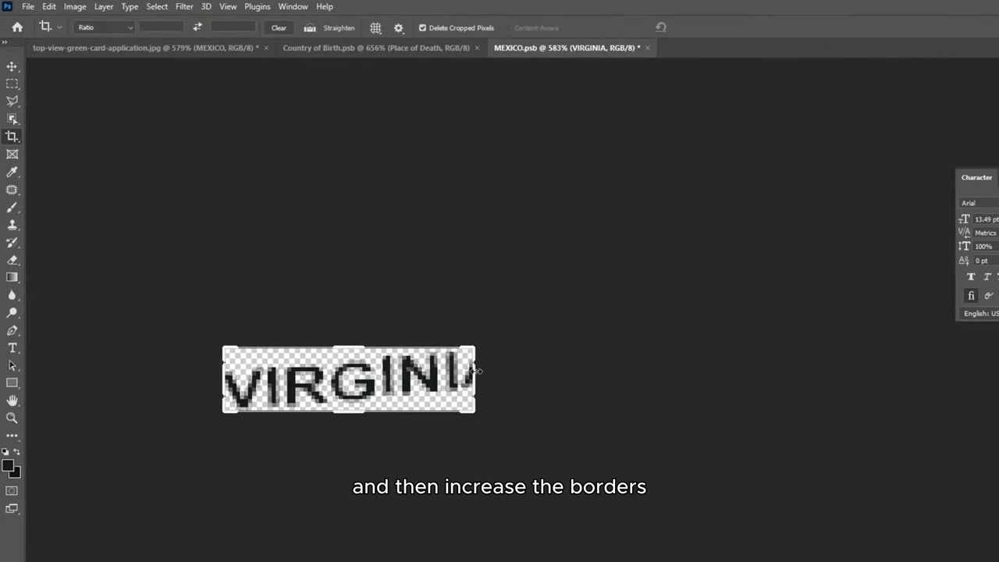
{"action": "left_click_drag", "start_coordinate": [477, 371], "coordinate": [497, 377]}
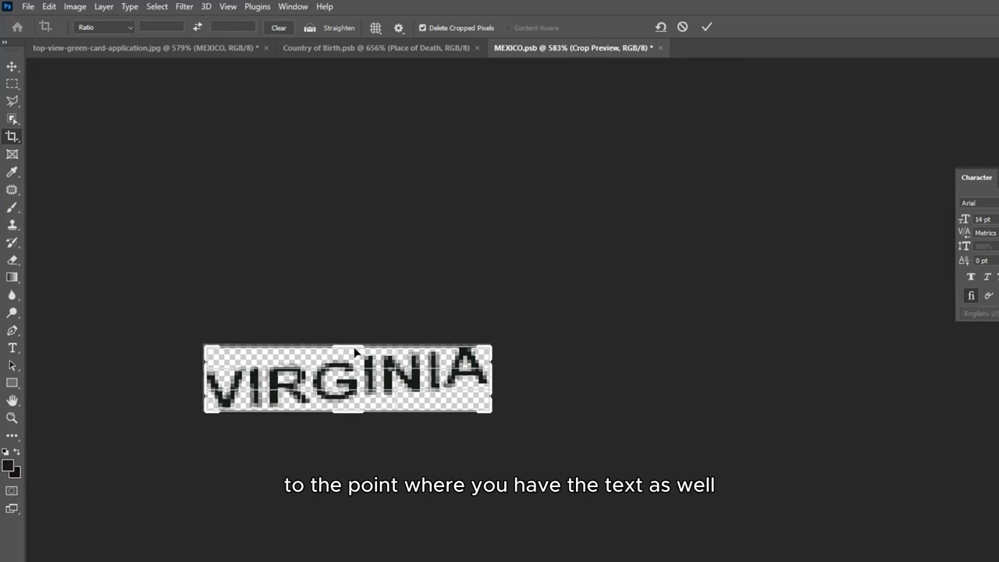
{"action": "left_click_drag", "start_coordinate": [352, 345], "coordinate": [352, 342]}
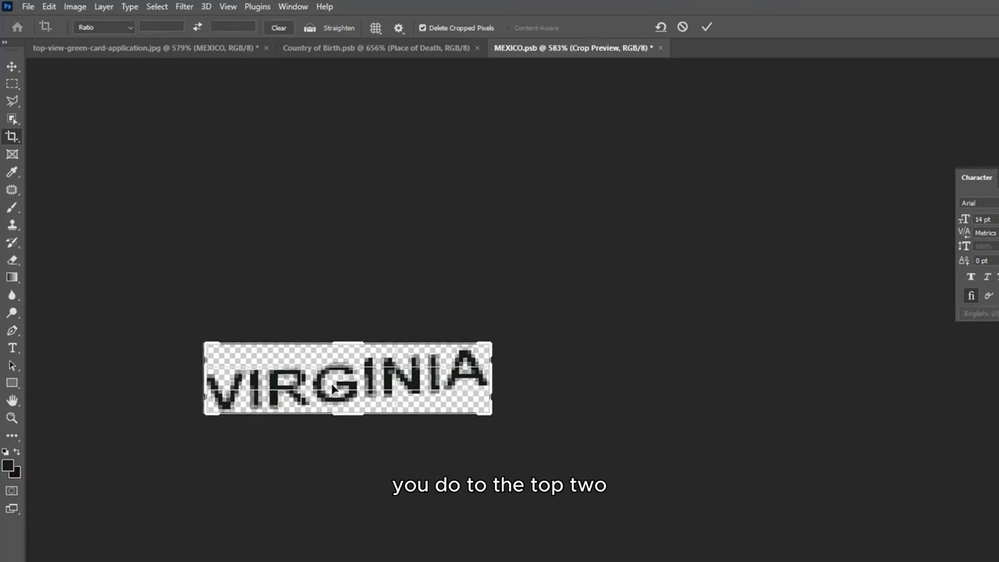
{"action": "left_click", "coordinate": [705, 28]}
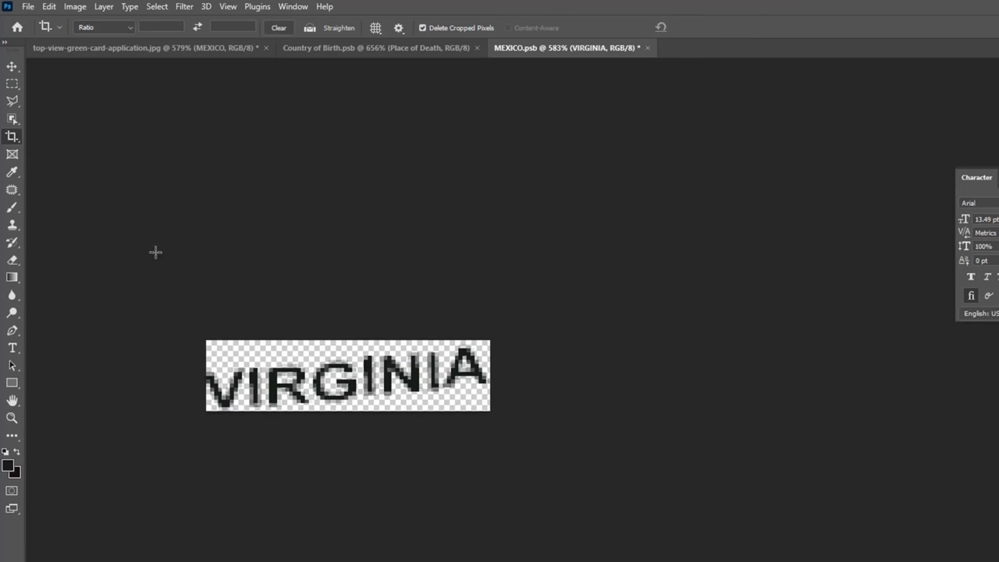
{"action": "key", "text": "ctrl+s"}
Bring the green card document back into view with the Move tool active
{"action": "left_click", "coordinate": [198, 51]}
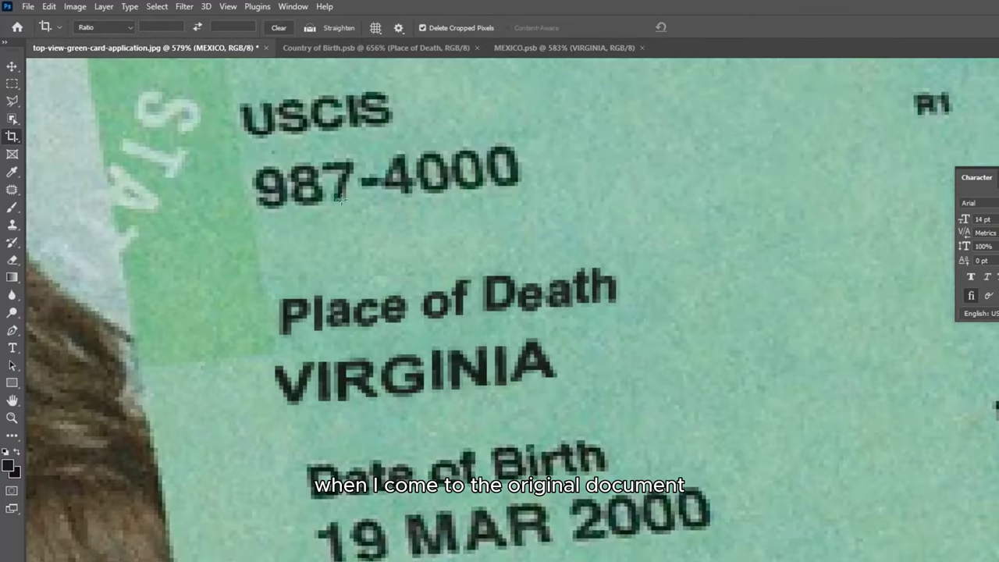
{"action": "scroll", "coordinate": [406, 415], "scroll_direction": "down", "scroll_amount": 5}
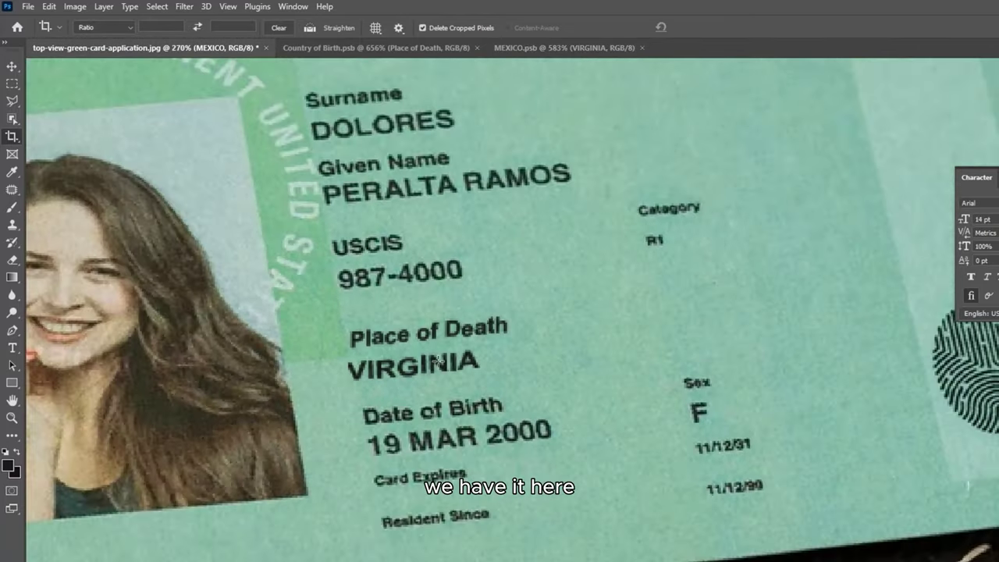
{"action": "scroll", "coordinate": [439, 361], "scroll_direction": "up", "scroll_amount": 3}
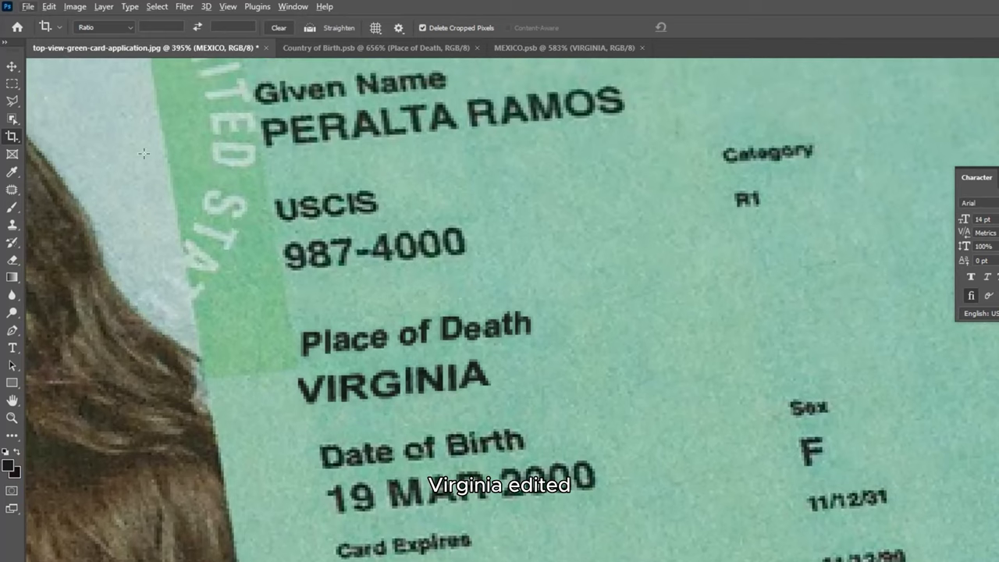
{"action": "left_click", "coordinate": [12, 66]}
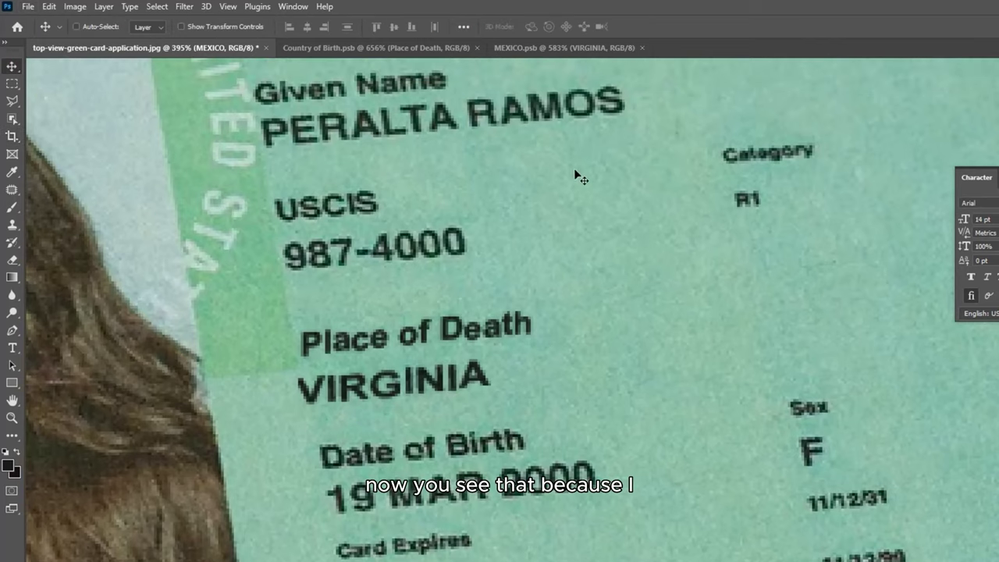
{"action": "left_click", "coordinate": [546, 49]}
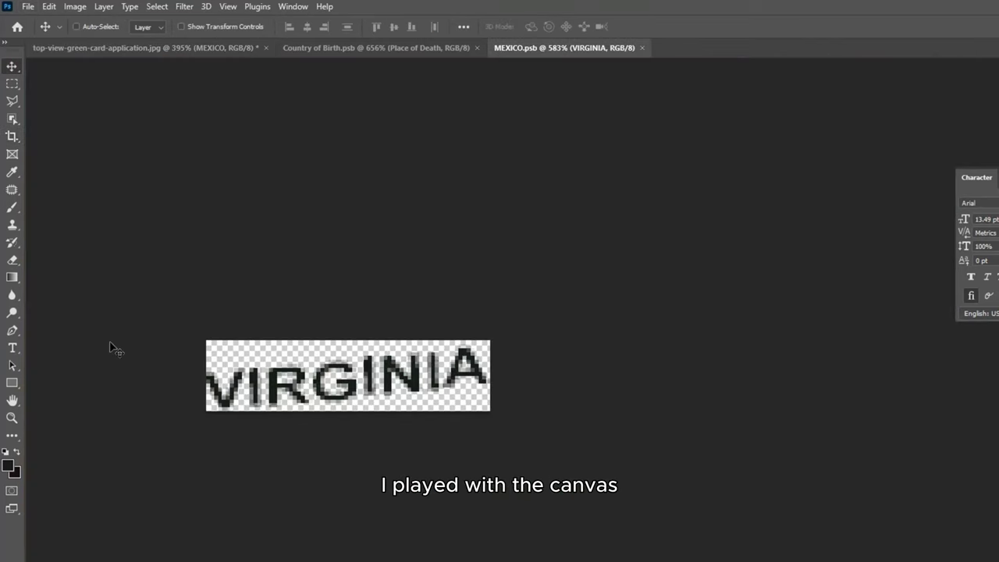
{"action": "left_click", "coordinate": [224, 50]}
{"action": "scroll", "coordinate": [319, 394], "scroll_direction": "up", "scroll_amount": 2}
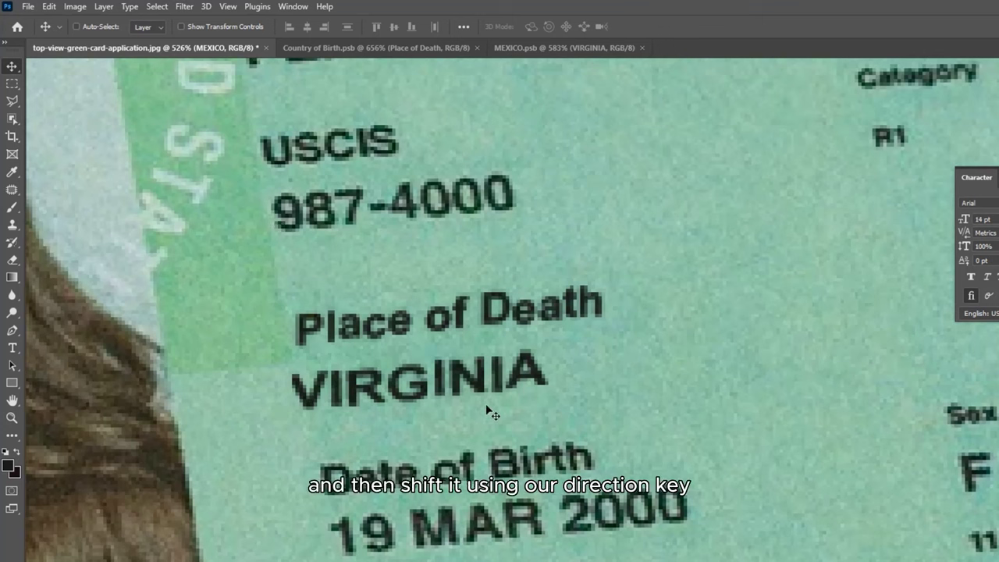
Nudge VIRGINIA about 3 px right so it lines up beneath Place of Death
{"action": "left_click_drag", "start_coordinate": [452, 376], "coordinate": [463, 378]}
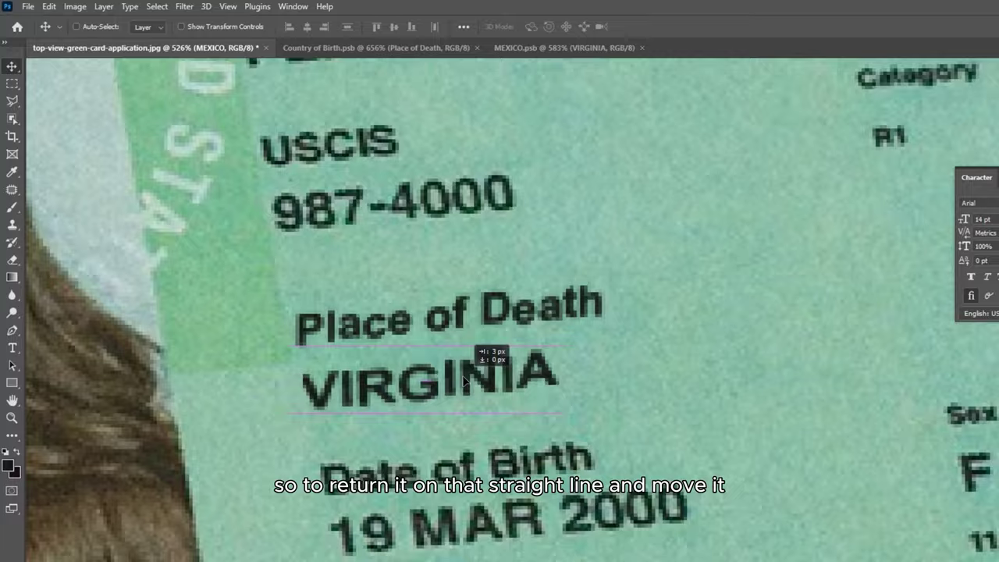
{"action": "left_click_drag", "start_coordinate": [463, 379], "coordinate": [468, 383]}
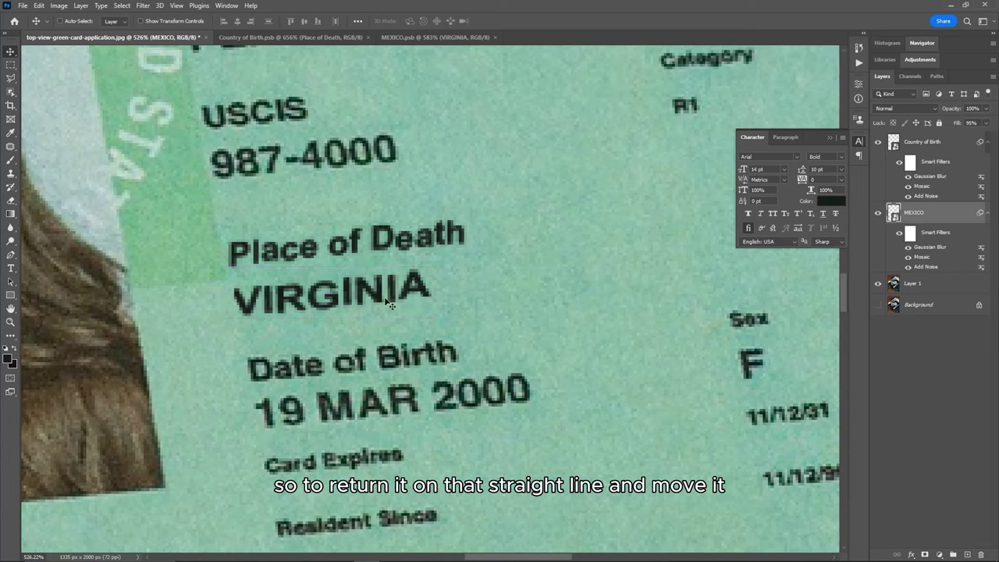
{"action": "scroll", "coordinate": [384, 296], "scroll_direction": "down", "scroll_amount": 6}
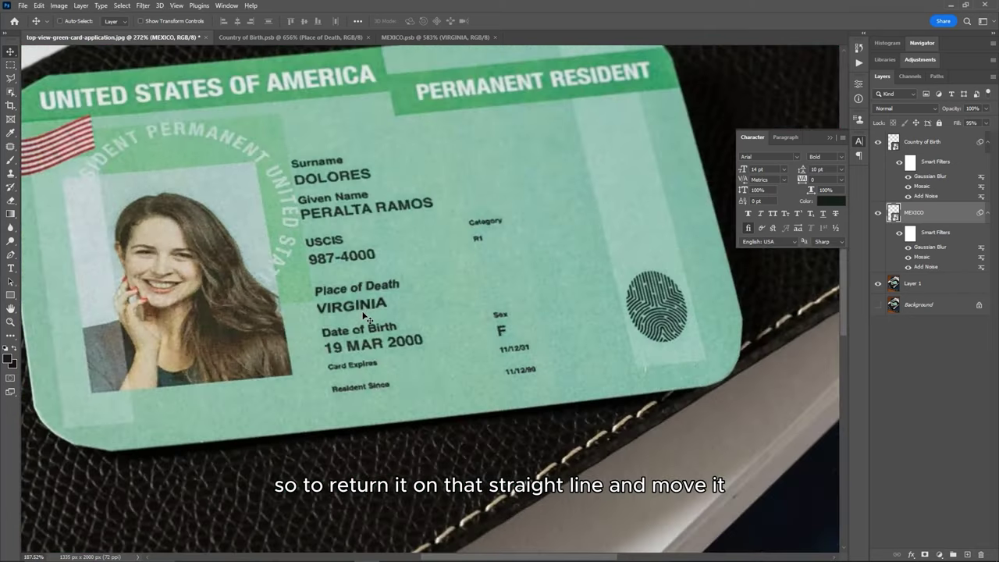
{"action": "scroll", "coordinate": [403, 310], "scroll_direction": "up", "scroll_amount": 6}
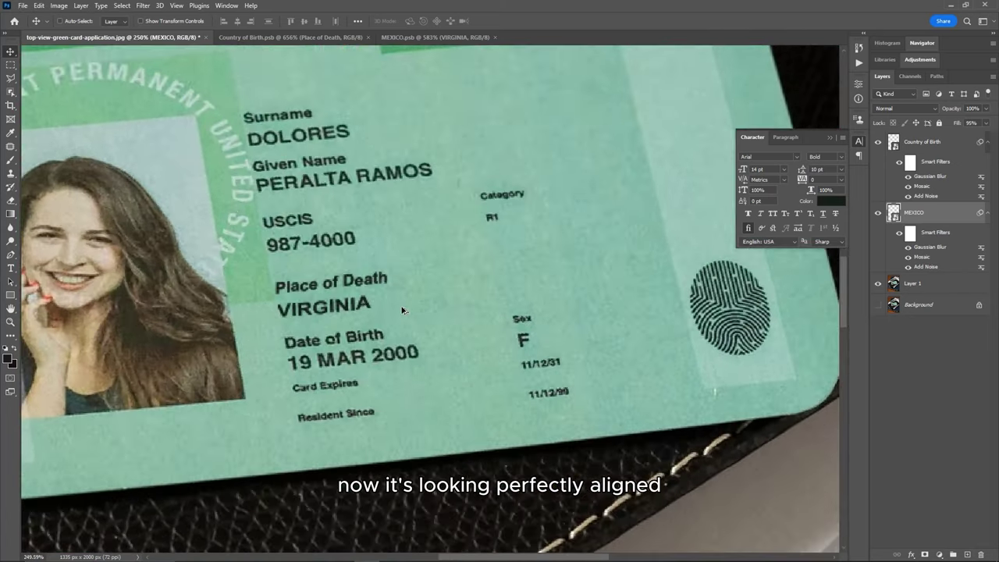
{"action": "scroll", "coordinate": [328, 328], "scroll_direction": "down", "scroll_amount": 1}
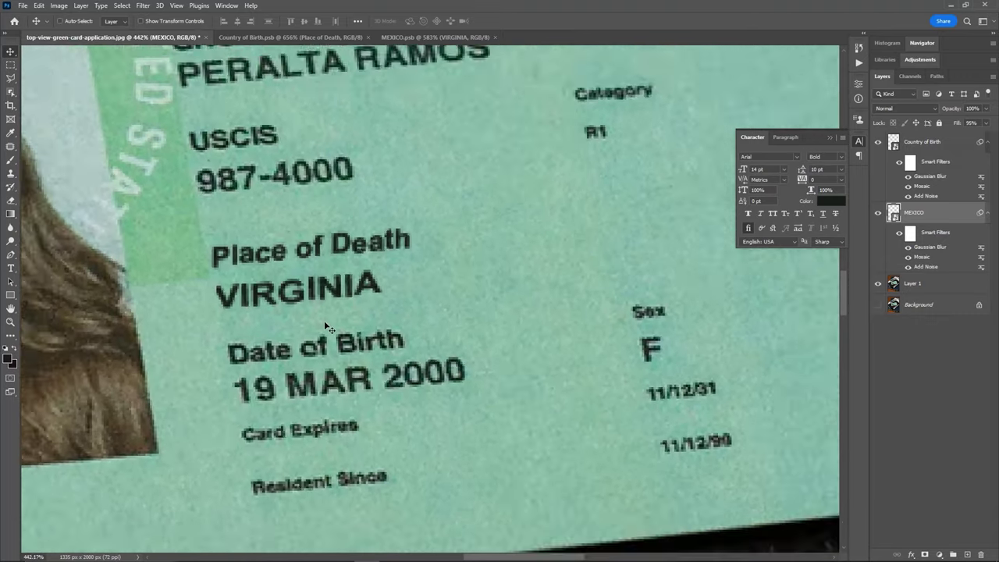
{"action": "scroll", "coordinate": [296, 263], "scroll_direction": "up", "scroll_amount": 2}
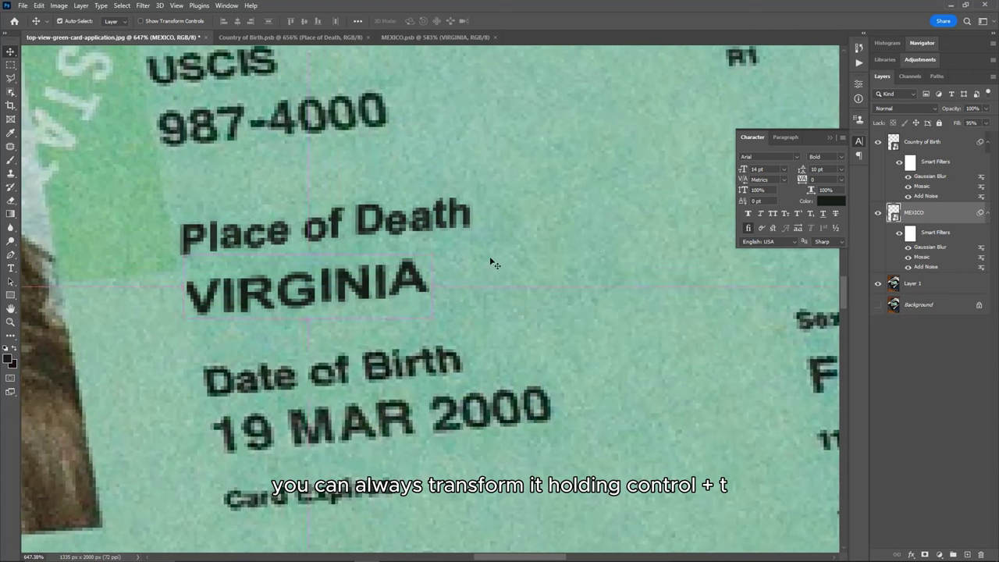
Skew VIRGINIA about 5.4° with Free Transform to match the slant of Place of Death
{"action": "key", "text": "ctrl+t"}
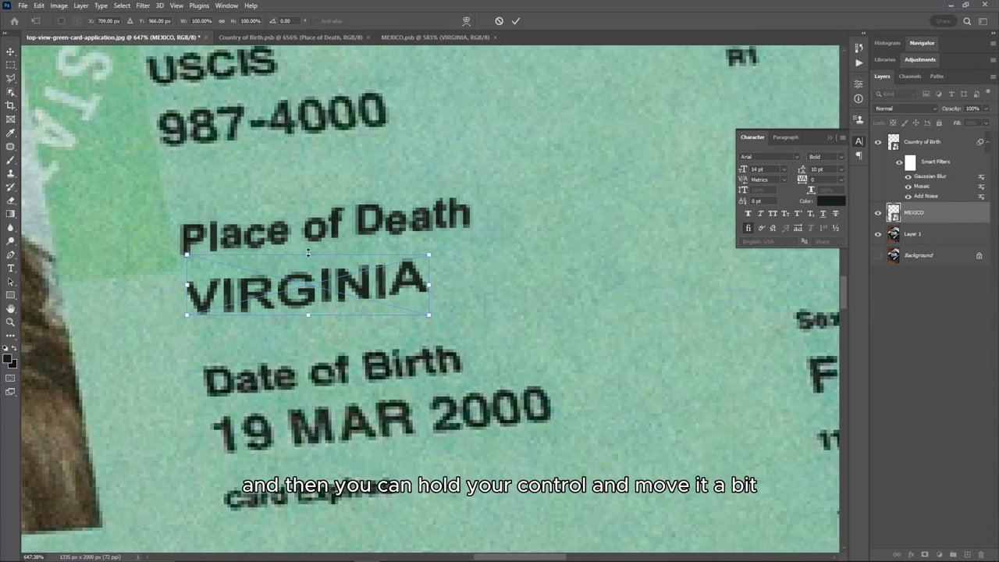
{"action": "left_click_drag", "start_coordinate": [308, 254], "coordinate": [302, 253]}
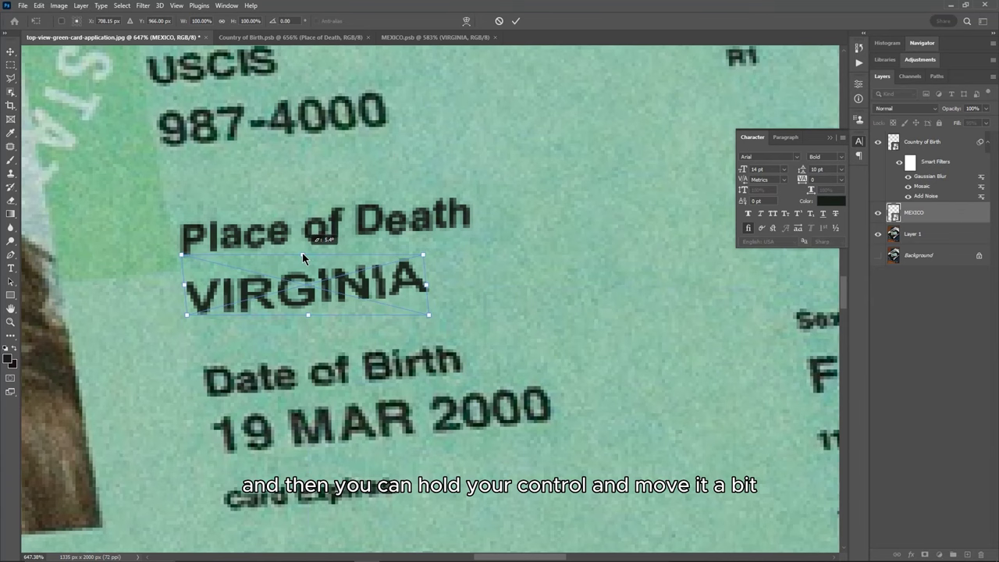
{"action": "left_click", "coordinate": [515, 21]}
{"action": "scroll", "coordinate": [414, 283], "scroll_direction": "down", "scroll_amount": 4}
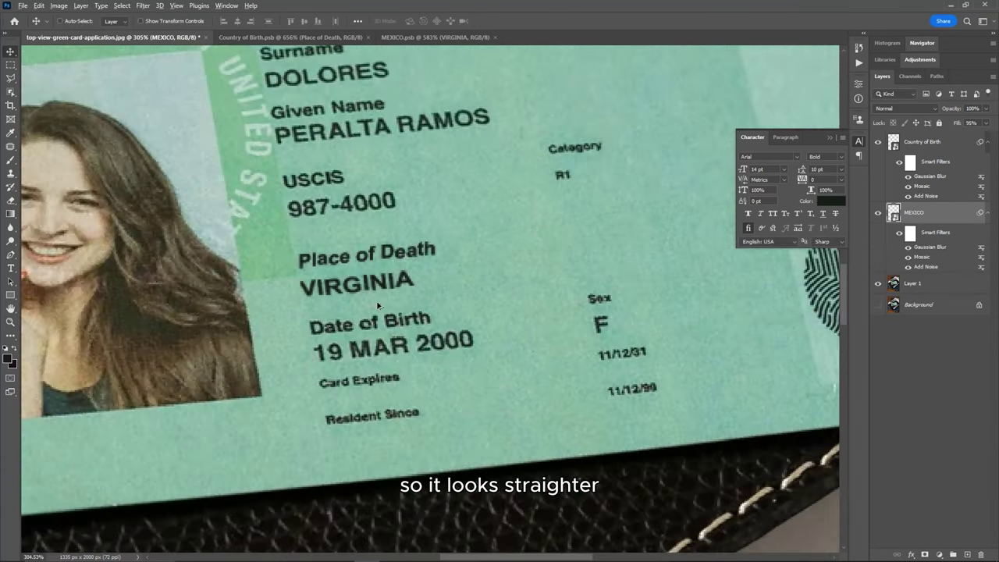
{"action": "scroll", "coordinate": [378, 304], "scroll_direction": "up", "scroll_amount": 3}
{"action": "scroll", "coordinate": [267, 275], "scroll_direction": "up", "scroll_amount": 3}
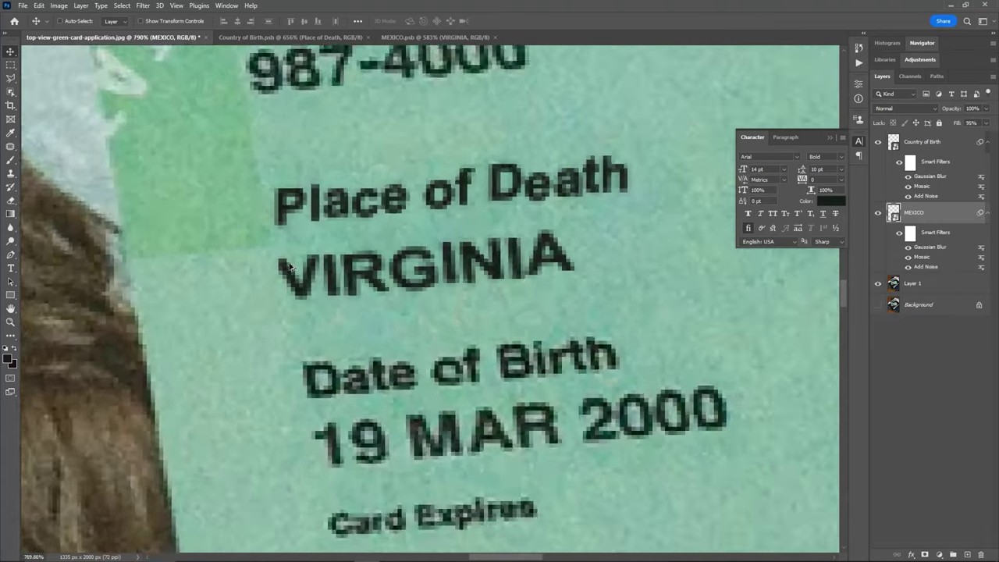
{"action": "scroll", "coordinate": [278, 258], "scroll_direction": "down", "scroll_amount": 1}
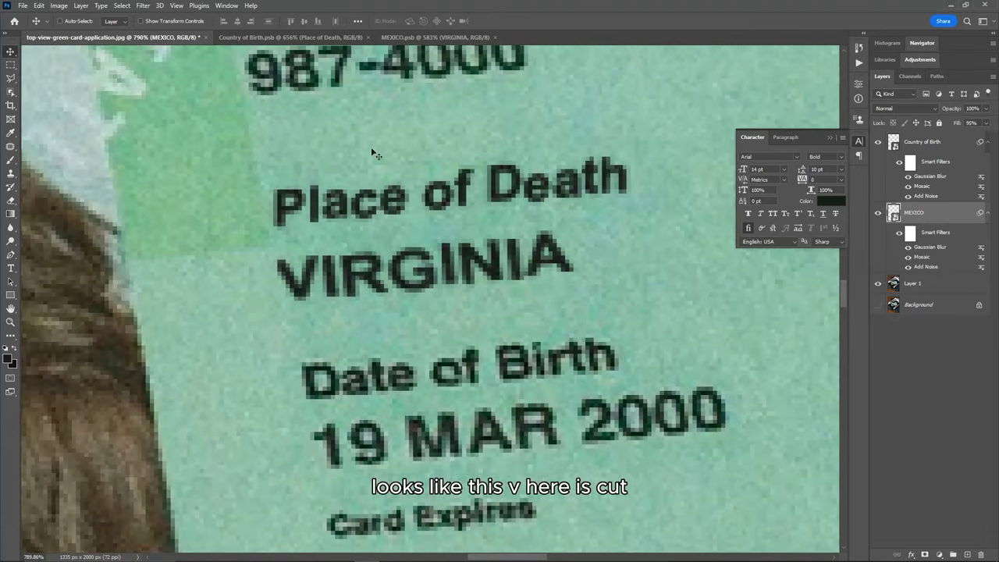
Widen the MEXICO.psb canvas on the left from 72 to 74 px, then return to the green card
{"action": "left_click", "coordinate": [434, 37]}
{"action": "scroll", "coordinate": [167, 297], "scroll_direction": "up", "scroll_amount": 2}
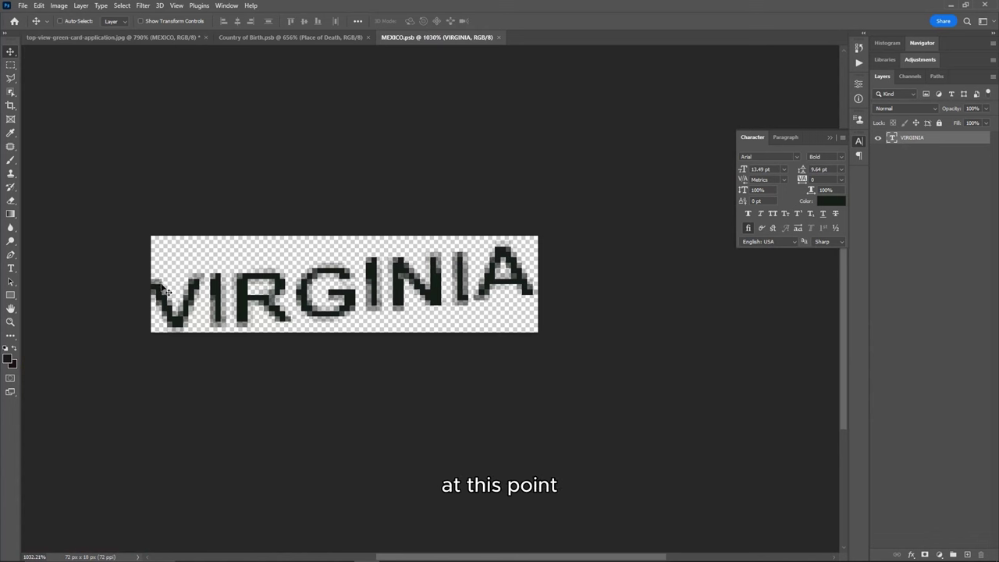
{"action": "left_click", "coordinate": [11, 106]}
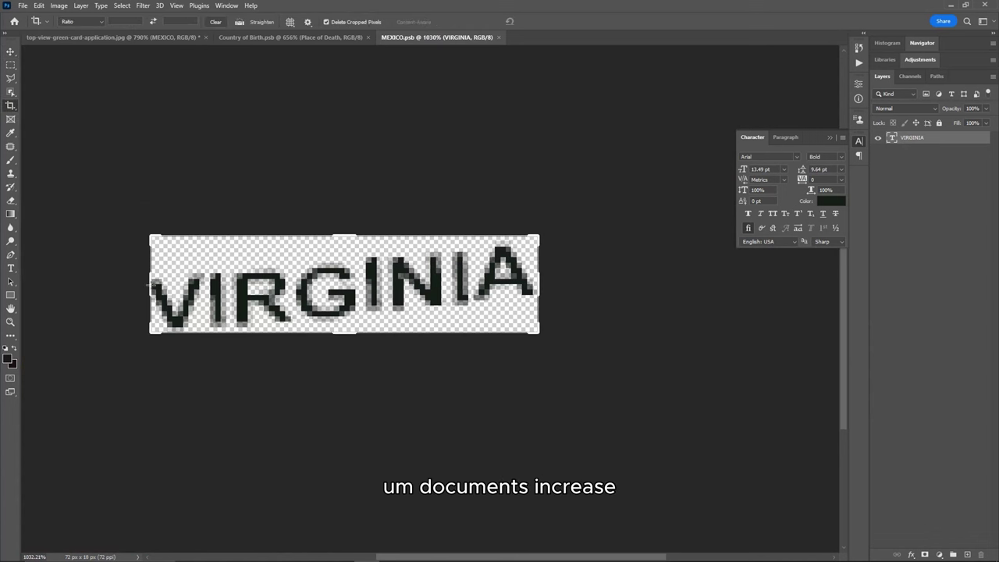
{"action": "left_click_drag", "start_coordinate": [149, 284], "coordinate": [145, 287]}
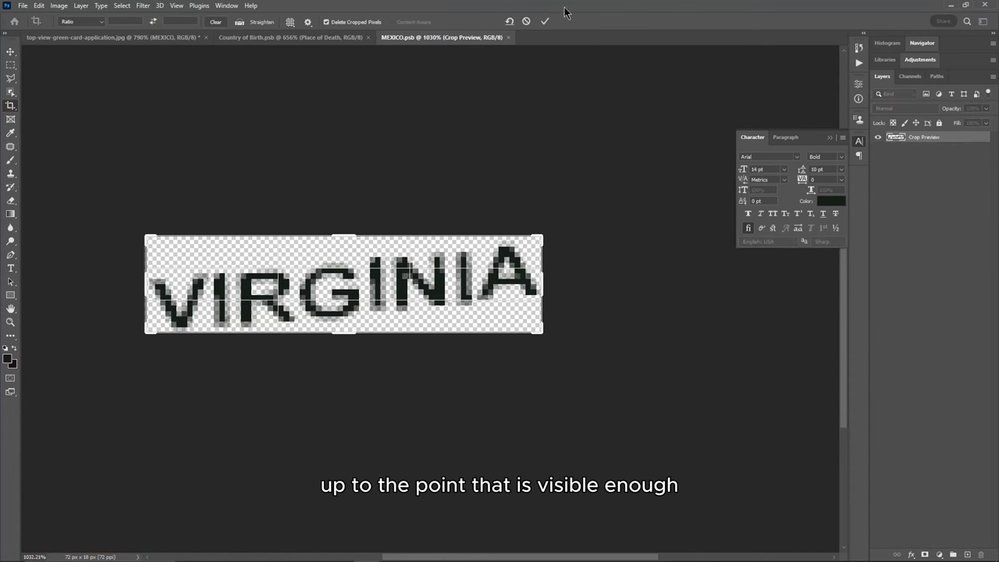
{"action": "left_click", "coordinate": [544, 21]}
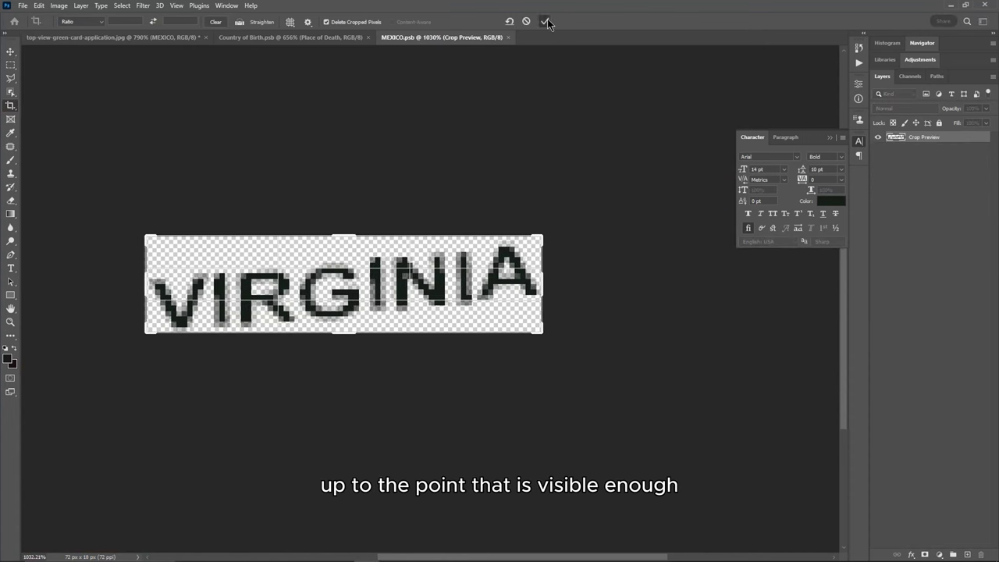
{"action": "left_click", "coordinate": [151, 35]}
{"action": "scroll", "coordinate": [429, 296], "scroll_direction": "down", "scroll_amount": 5}
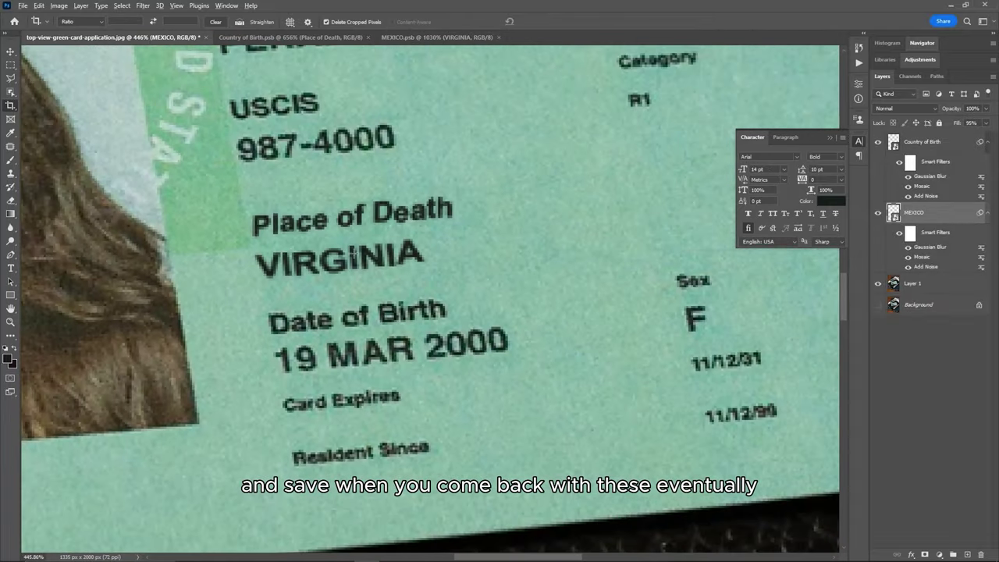
{"action": "scroll", "coordinate": [352, 252], "scroll_direction": "down", "scroll_amount": 3}
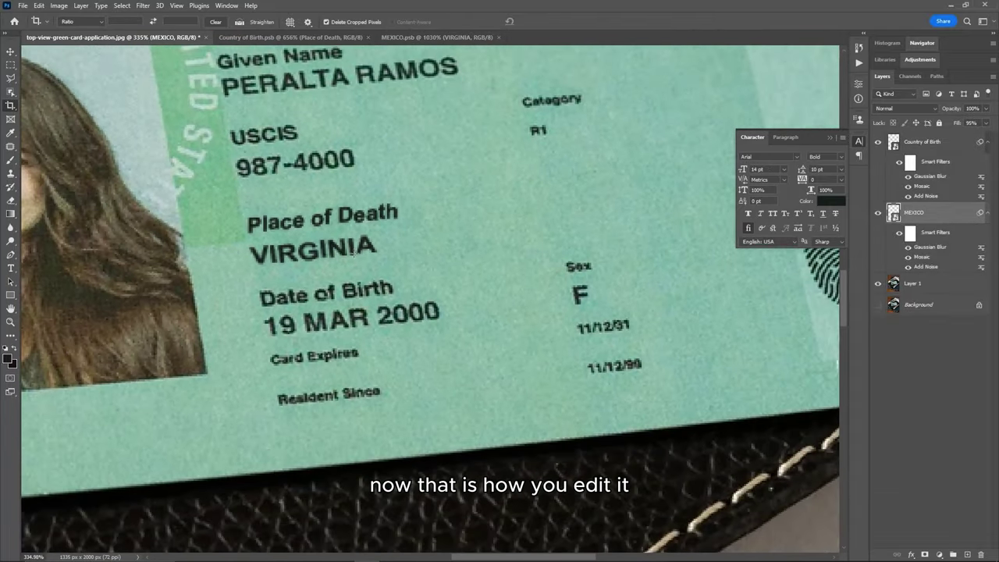
{"action": "scroll", "coordinate": [355, 258], "scroll_direction": "down", "scroll_amount": 3}
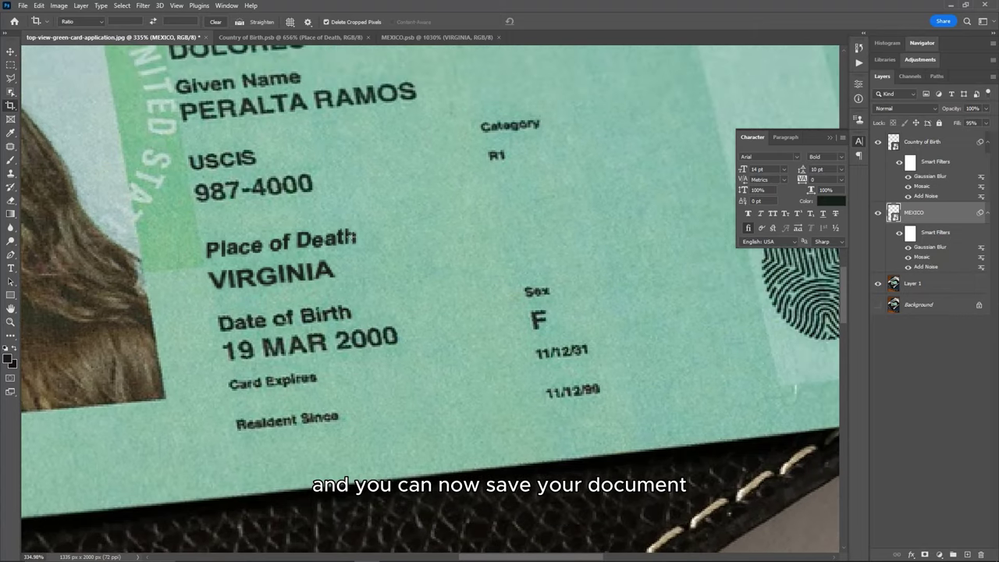
{"action": "scroll", "coordinate": [351, 236], "scroll_direction": "down", "scroll_amount": 2}
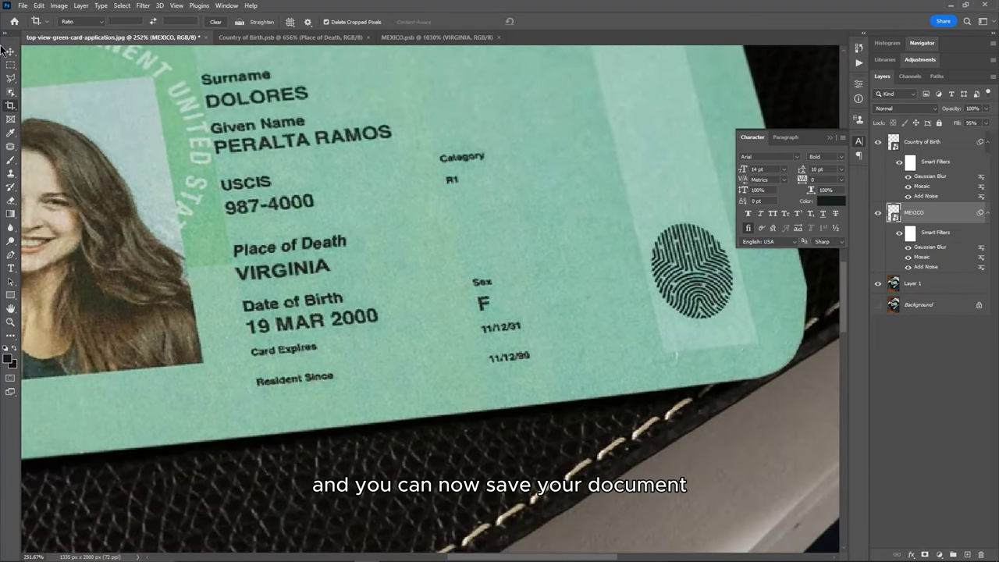
{"action": "left_click", "coordinate": [10, 50]}
{"action": "scroll", "coordinate": [360, 179], "scroll_direction": "down", "scroll_amount": 5}
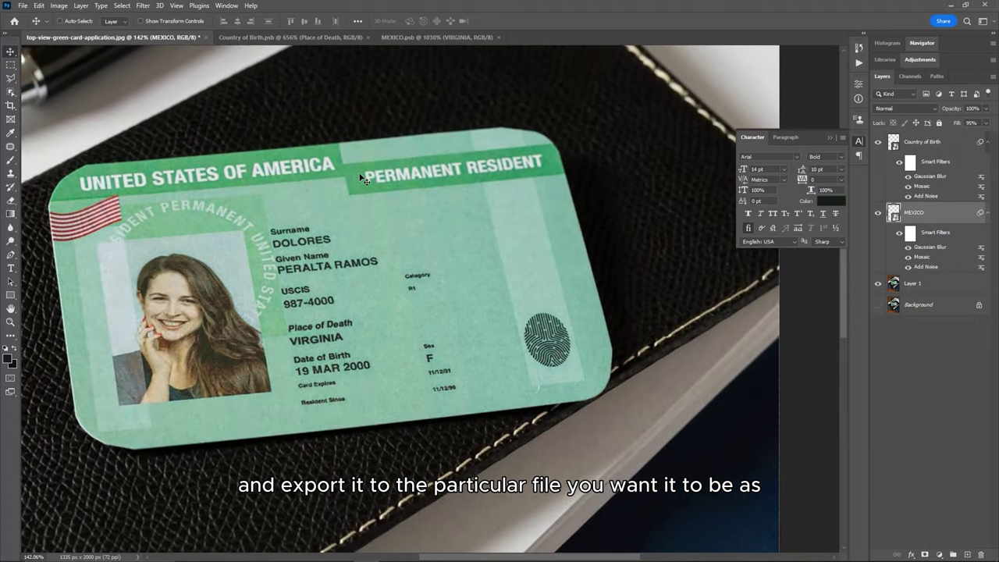
{"action": "scroll", "coordinate": [360, 320], "scroll_direction": "up", "scroll_amount": 3}
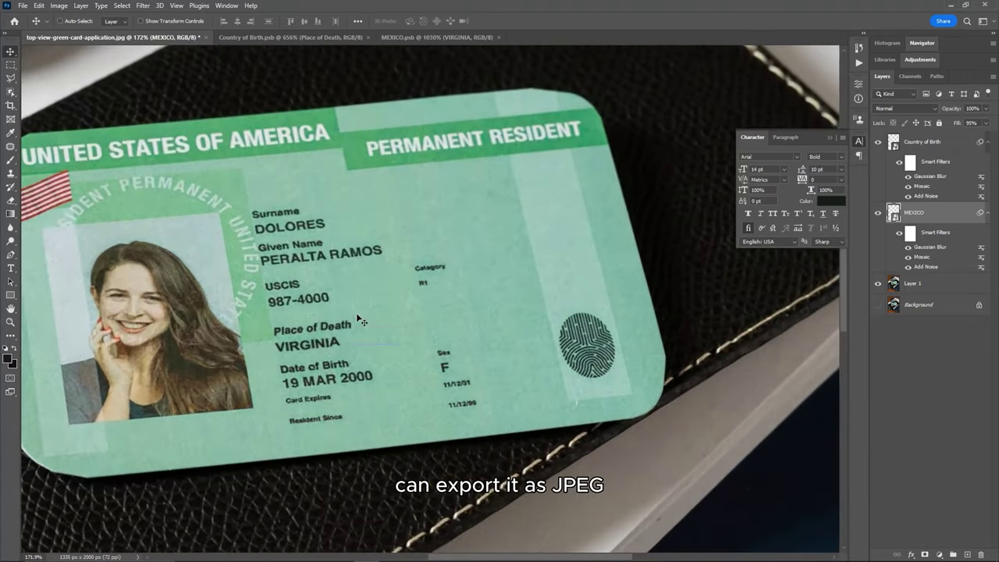
{"action": "scroll", "coordinate": [361, 320], "scroll_direction": "down", "scroll_amount": 2}
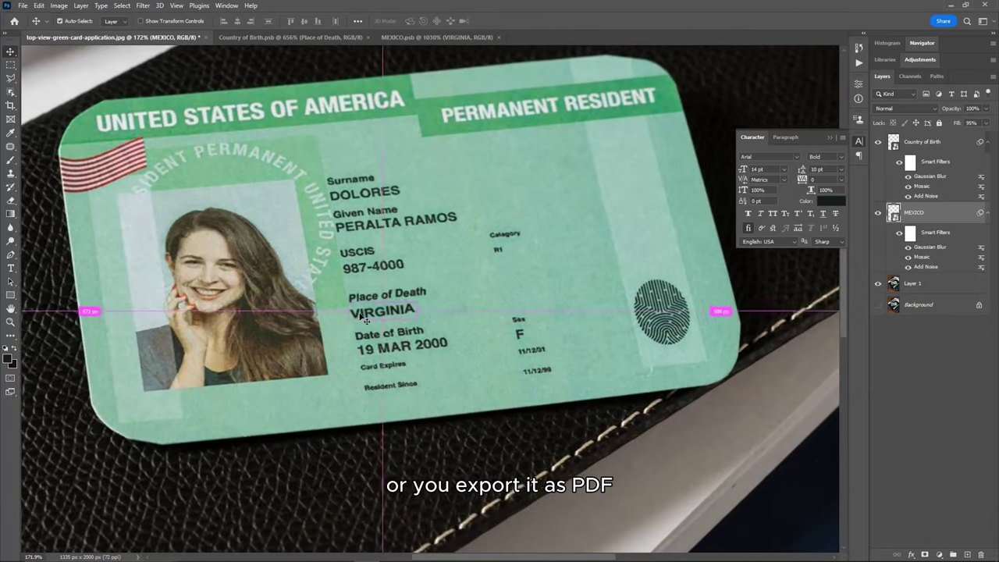
{"action": "scroll", "coordinate": [375, 341], "scroll_direction": "up", "scroll_amount": 2}
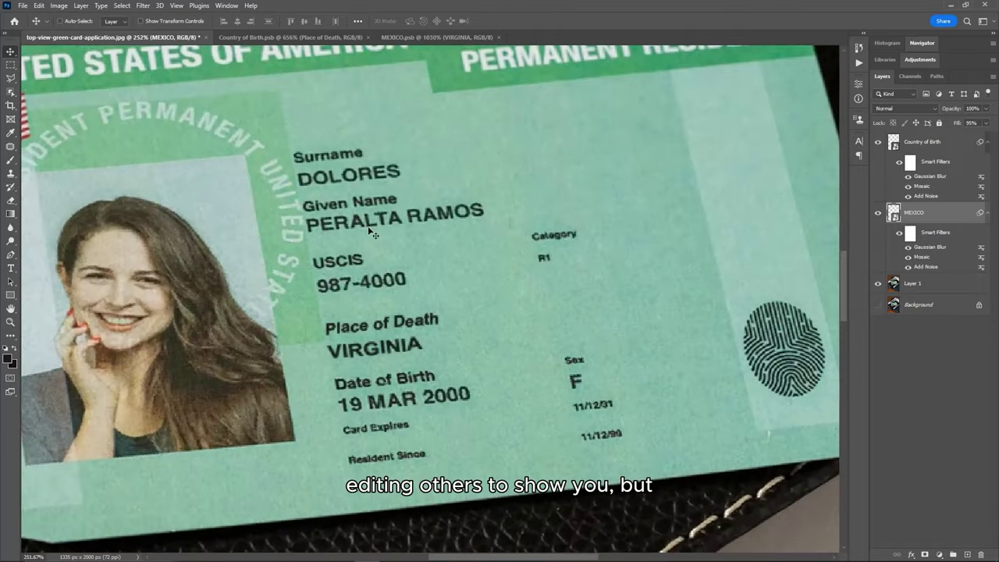
{"action": "scroll", "coordinate": [371, 234], "scroll_direction": "down", "scroll_amount": 2}
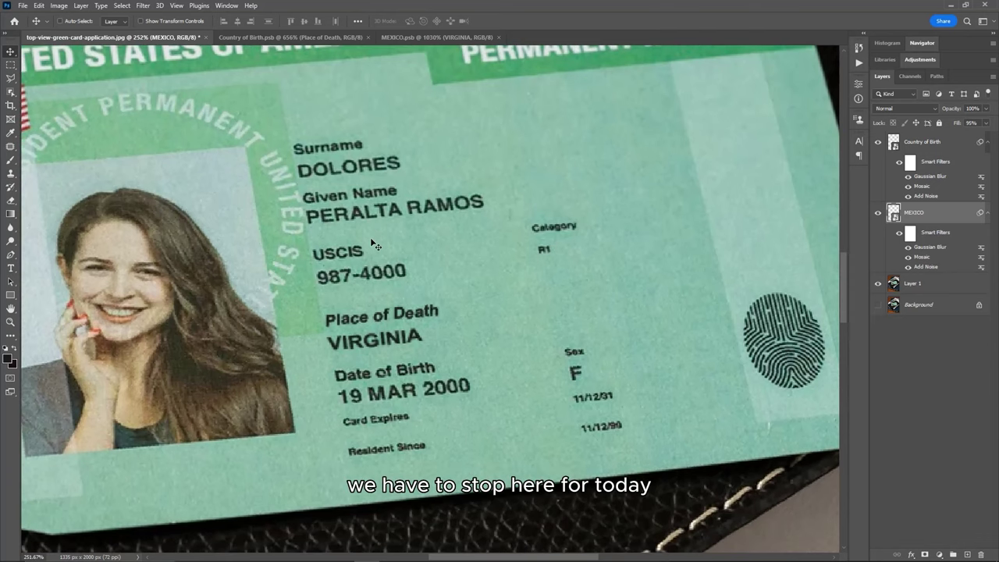